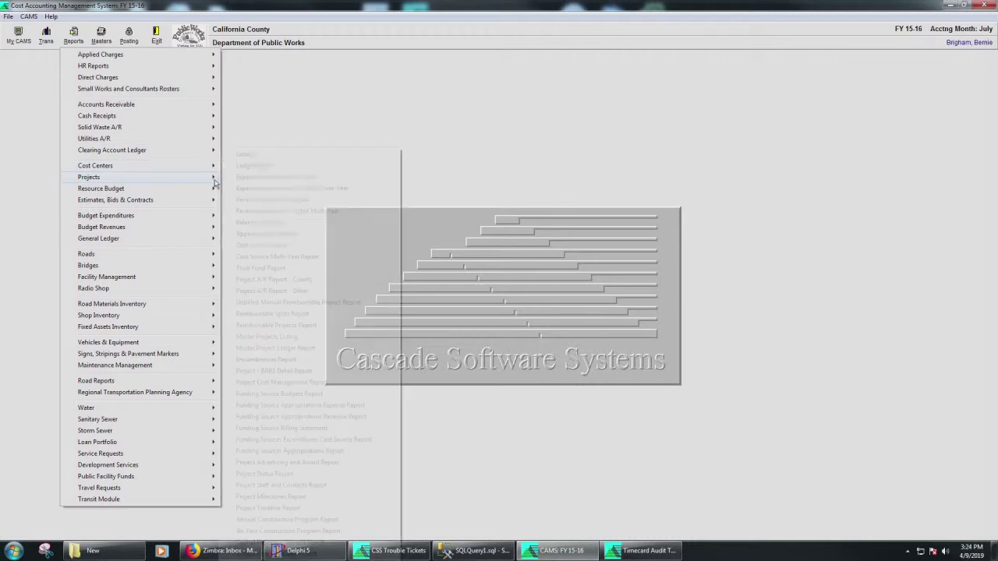
- Open the Timecard Audit Trail report from the Applied Charges reports
{"action": "left_click", "coordinate": [277, 115]}
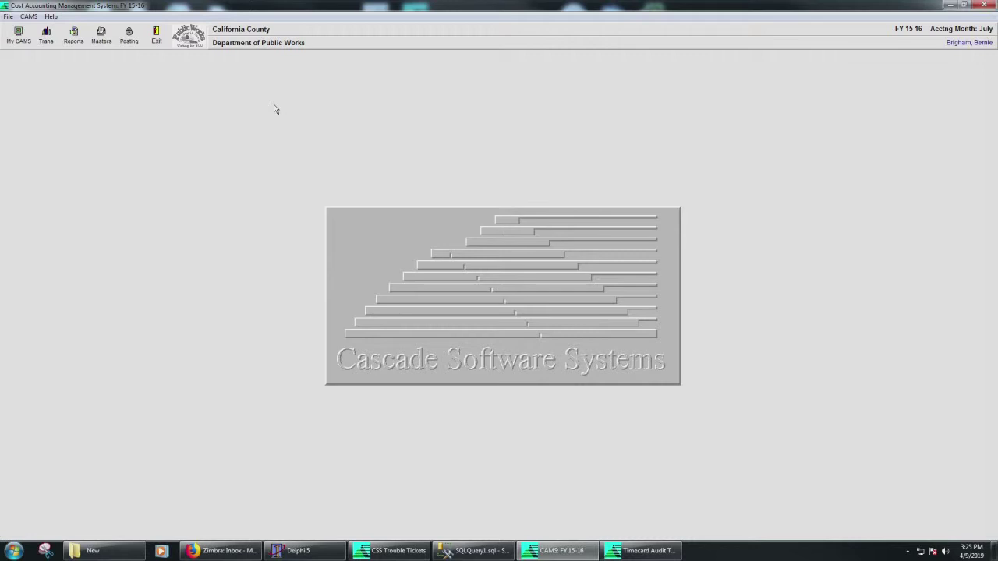
{"action": "left_click", "coordinate": [74, 35]}
{"action": "mouse_move", "coordinate": [83, 57]}
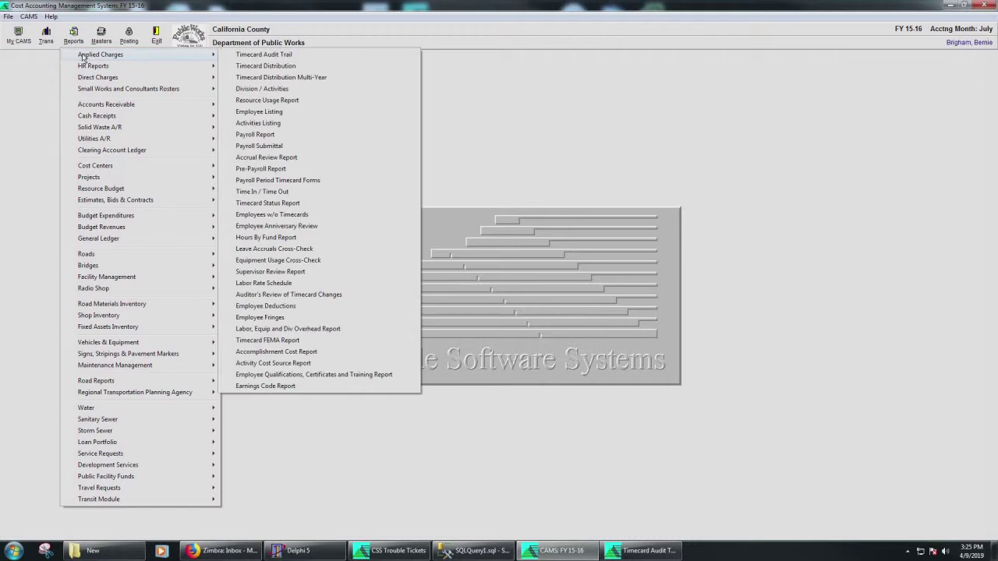
{"action": "left_click", "coordinate": [272, 56]}
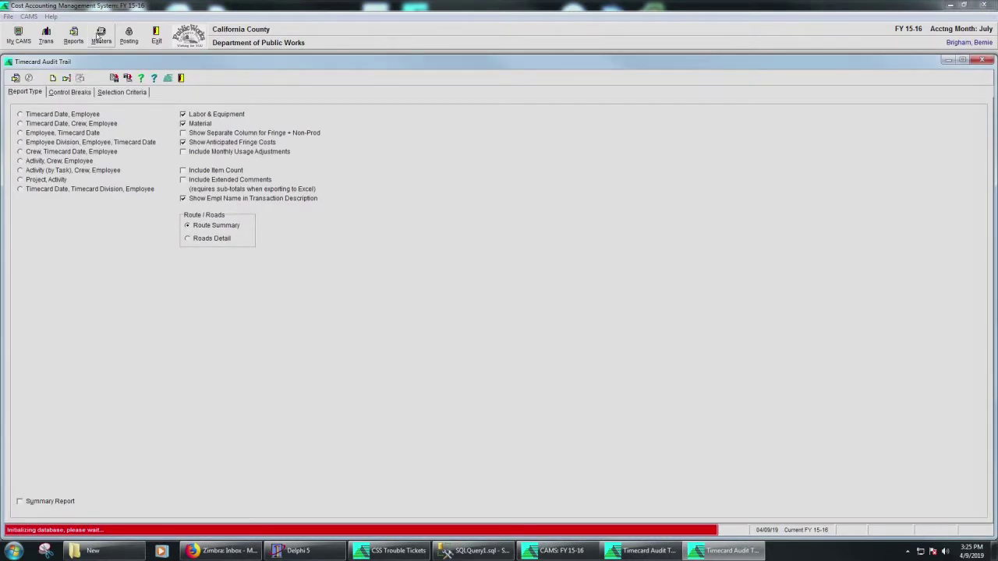
- Open the Vendor Listing report from the Direct Charges reports
{"action": "left_click", "coordinate": [73, 33]}
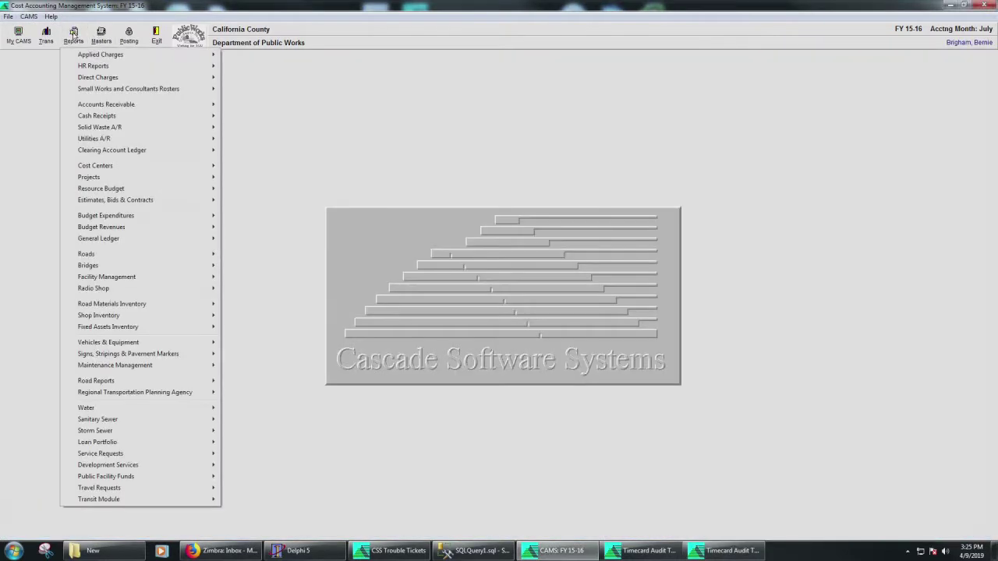
{"action": "mouse_move", "coordinate": [98, 77]}
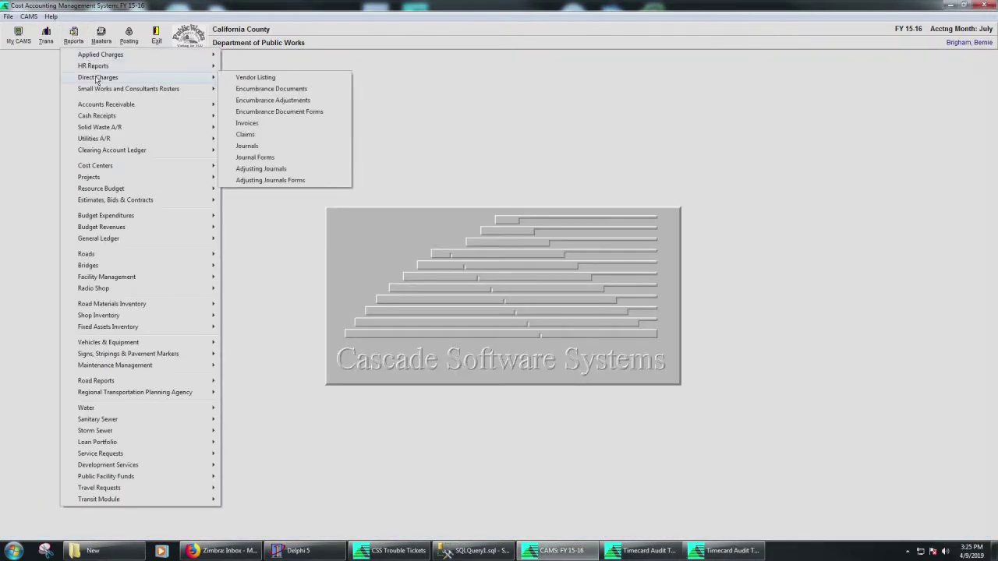
{"action": "left_click", "coordinate": [265, 77]}
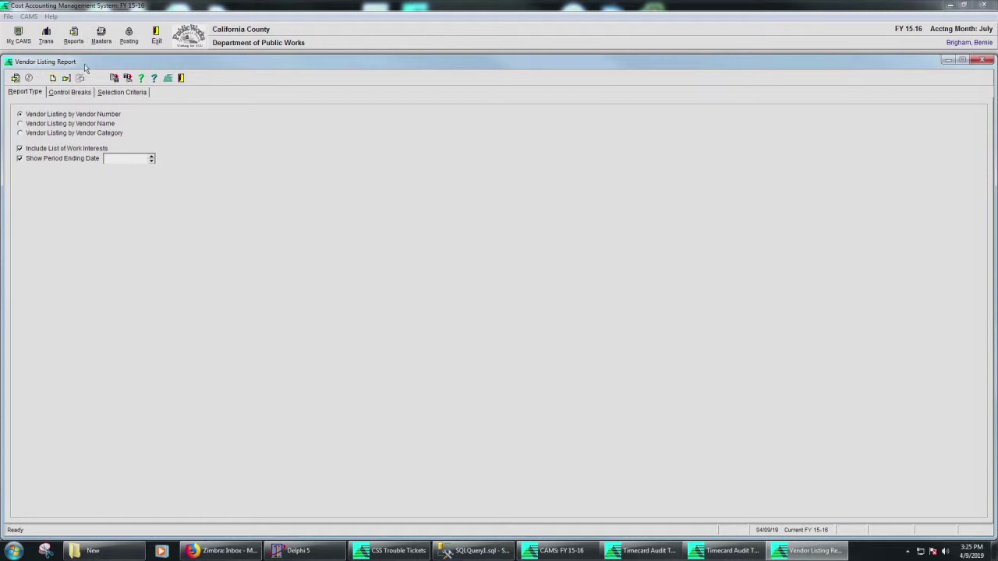
- Close the extra Timecard Audit Trail window and bring up the remaining one
{"action": "left_click", "coordinate": [645, 550]}
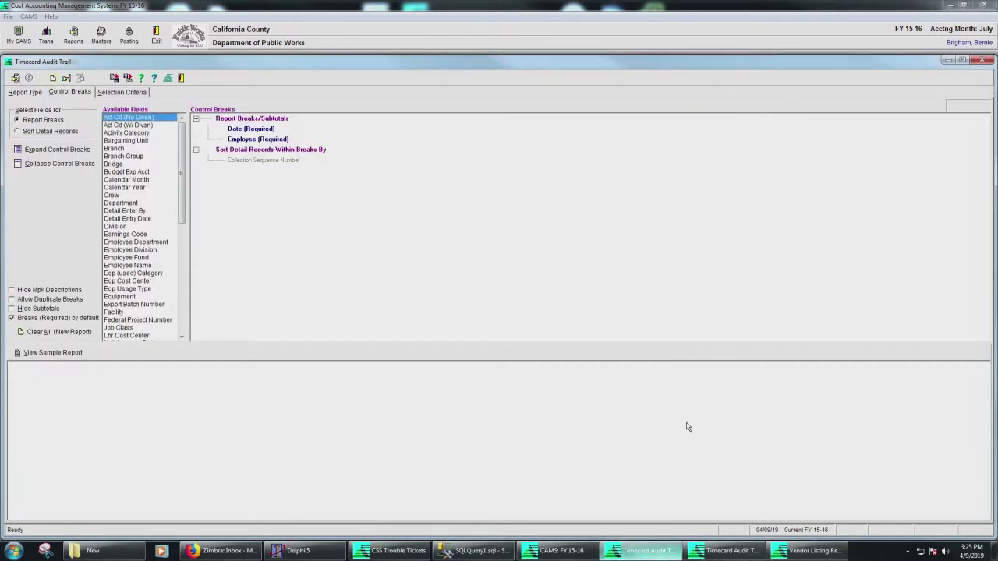
{"action": "left_click", "coordinate": [982, 60]}
{"action": "left_click", "coordinate": [645, 550]}
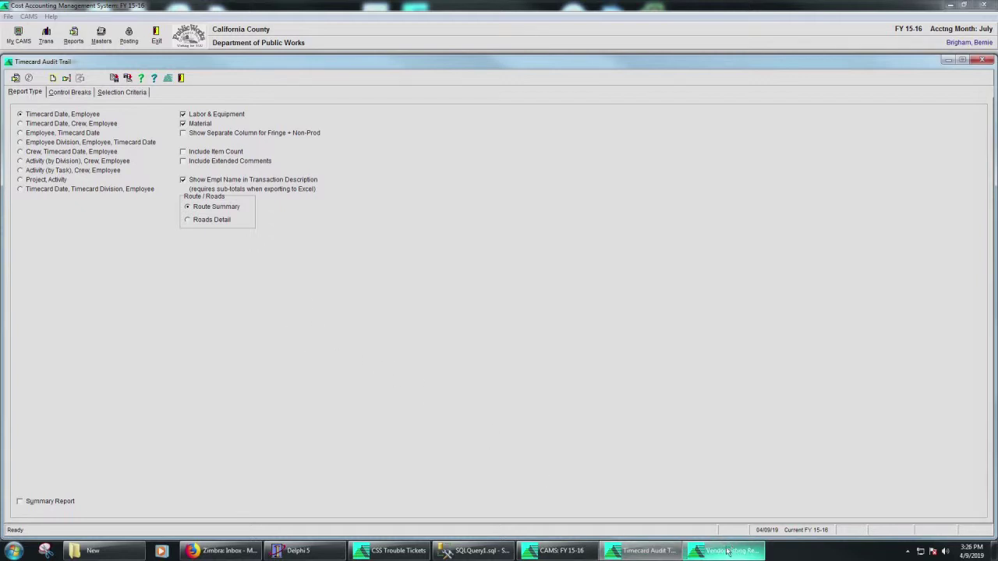
{"action": "left_click", "coordinate": [70, 37]}
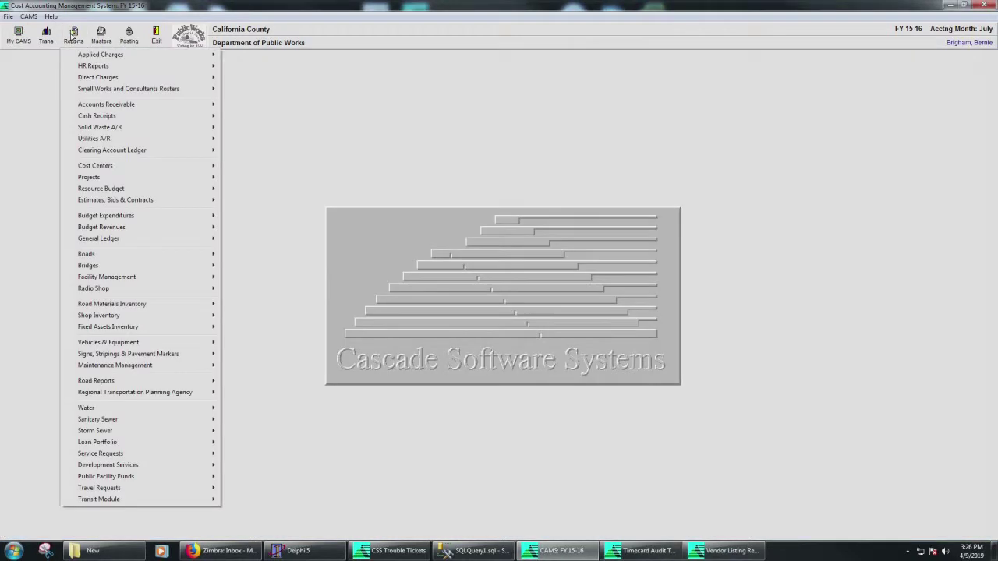
{"action": "mouse_move", "coordinate": [99, 180]}
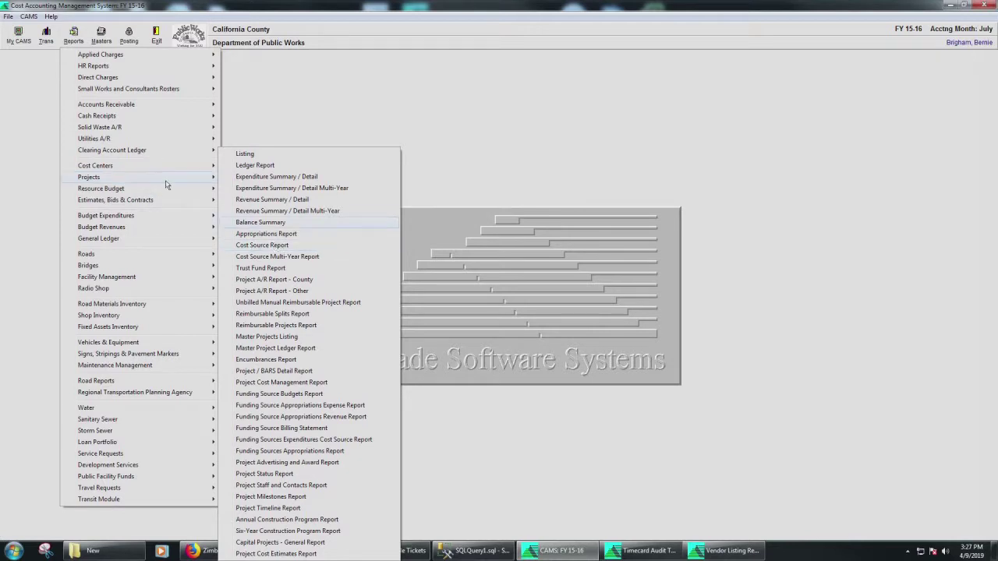
{"action": "mouse_move", "coordinate": [147, 168]}
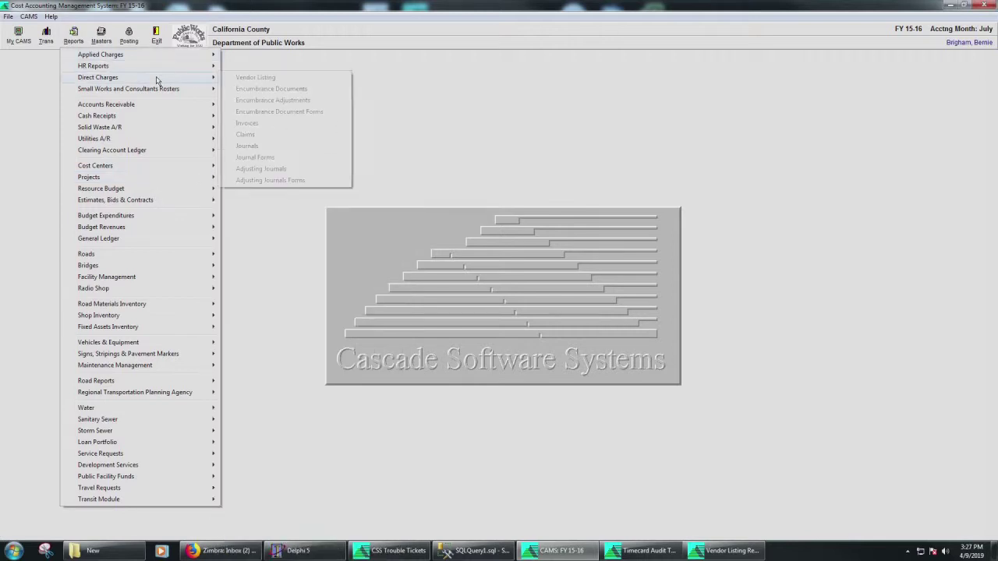
{"action": "mouse_move", "coordinate": [153, 104]}
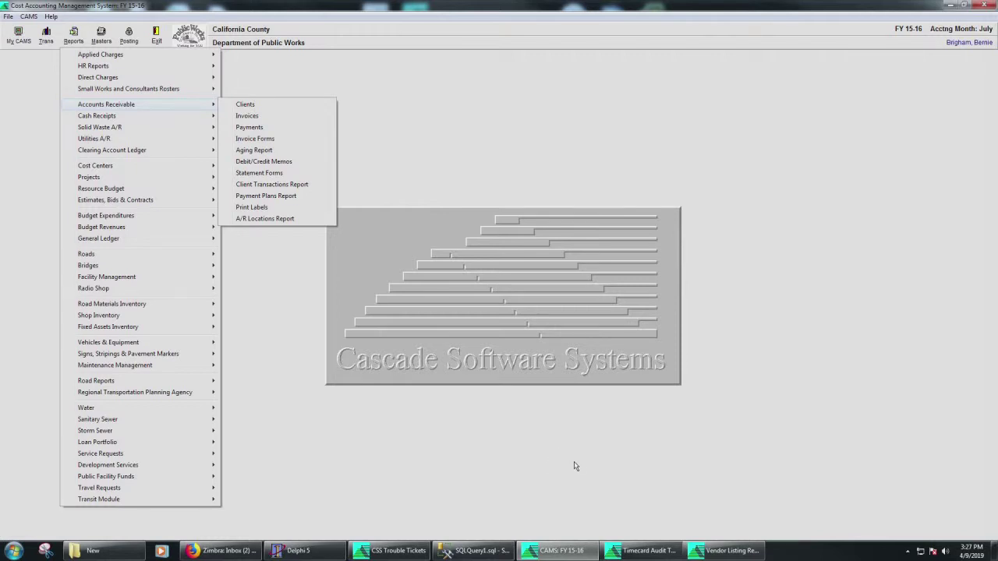
- Run the Vendor Listing Report with the list of work interests and the period ending date turned off
{"action": "left_click", "coordinate": [723, 552]}
{"action": "left_click", "coordinate": [590, 402]}
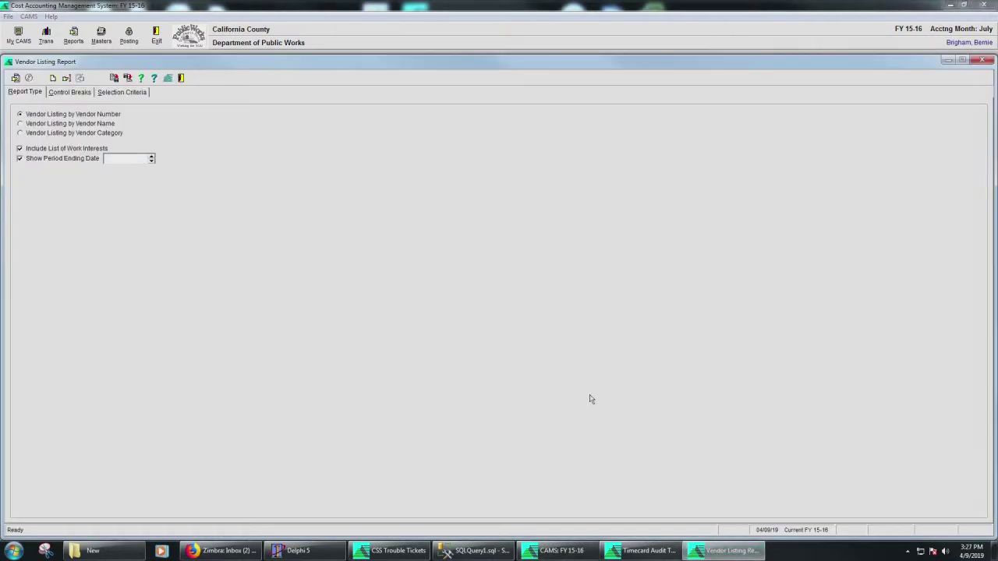
{"action": "left_click", "coordinate": [20, 159]}
{"action": "left_click", "coordinate": [20, 148]}
{"action": "left_click", "coordinate": [15, 78]}
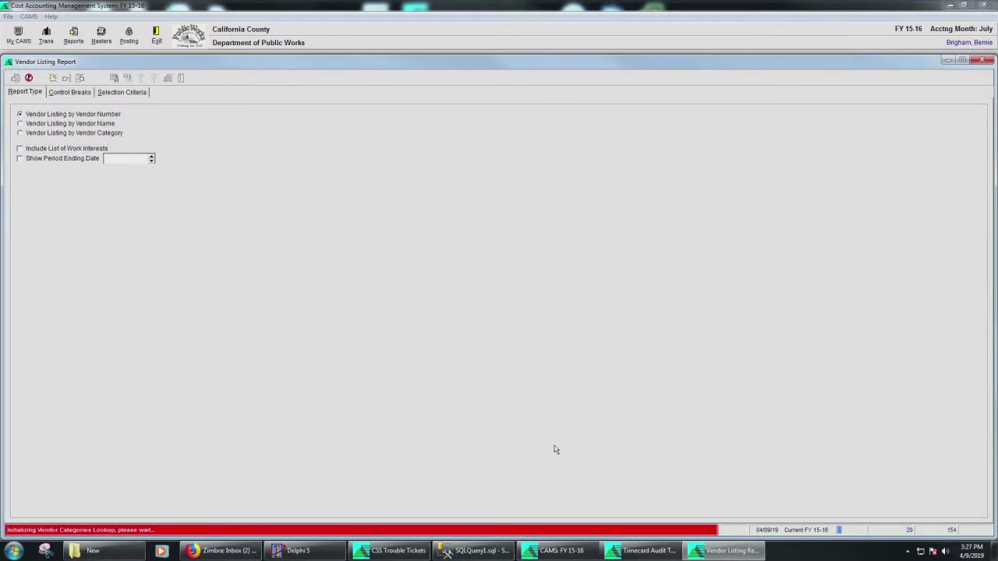
{"action": "mouse_move", "coordinate": [725, 551]}
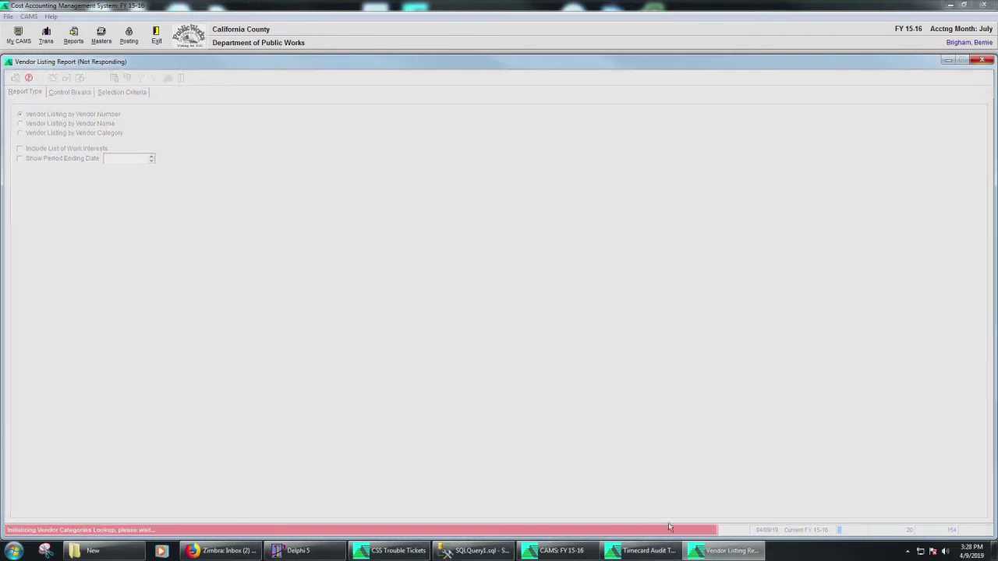
{"action": "mouse_move", "coordinate": [644, 544]}
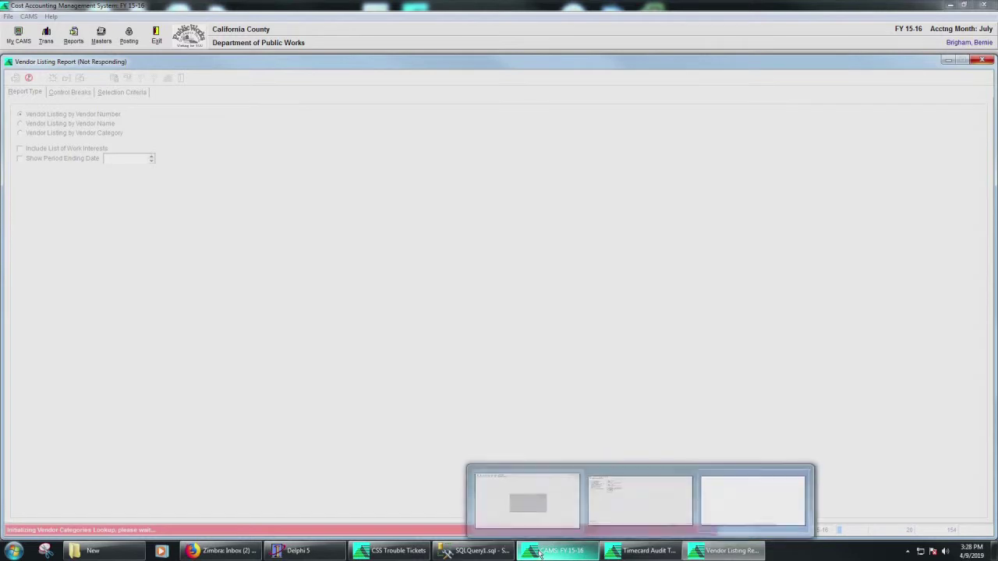
{"action": "left_click", "coordinate": [630, 511]}
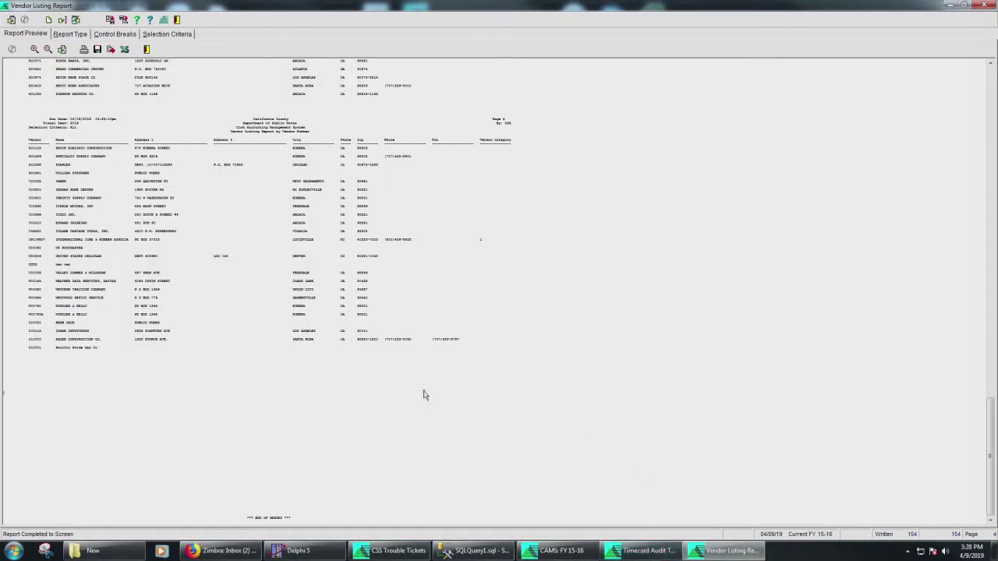
- Examine the enlarged Vendor Listing preview from its first page and review the report setup's font and output options
{"action": "left_click", "coordinate": [34, 49]}
{"action": "left_click", "coordinate": [35, 49]}
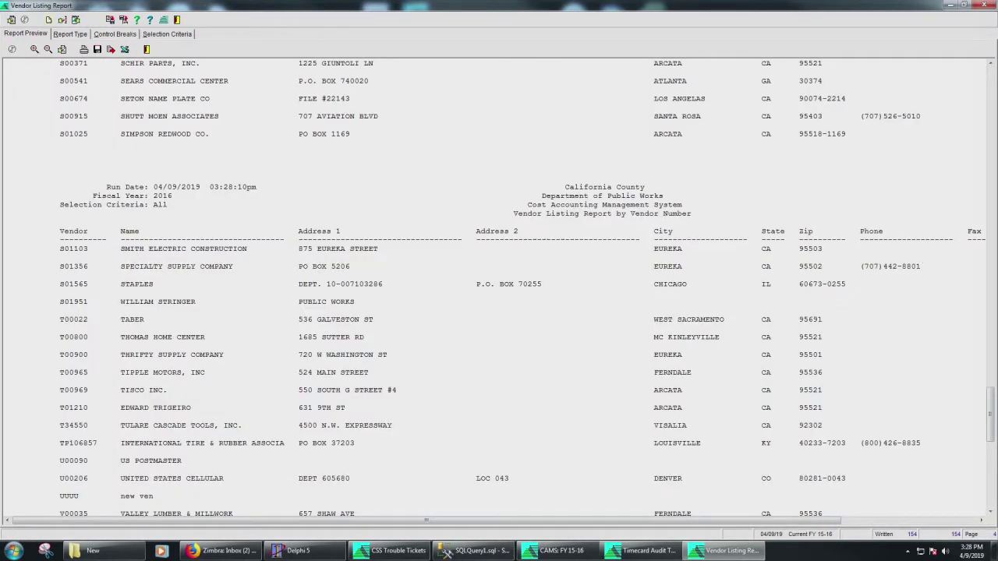
{"action": "left_click_drag", "start_coordinate": [988, 433], "coordinate": [979, 75]}
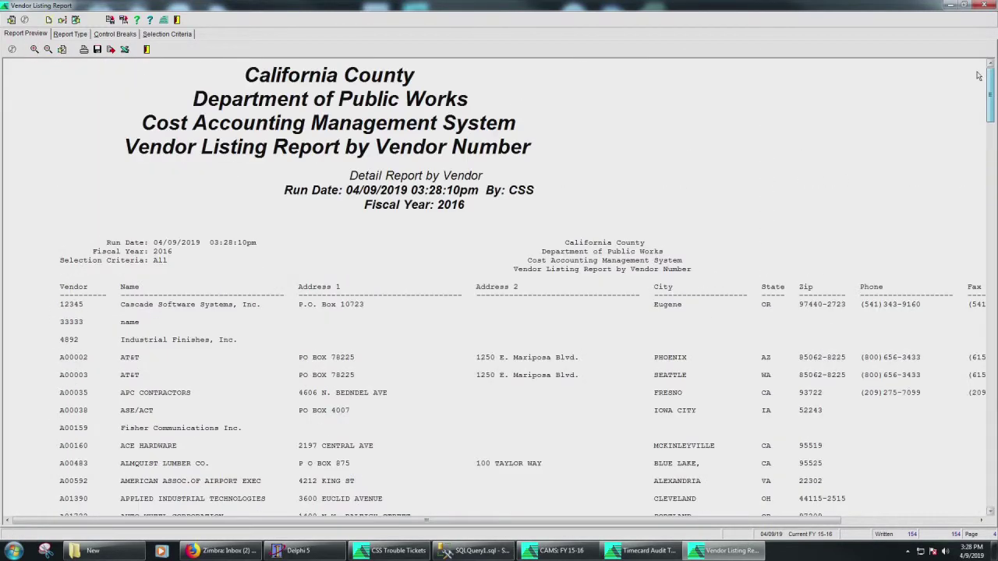
{"action": "left_click", "coordinate": [48, 20]}
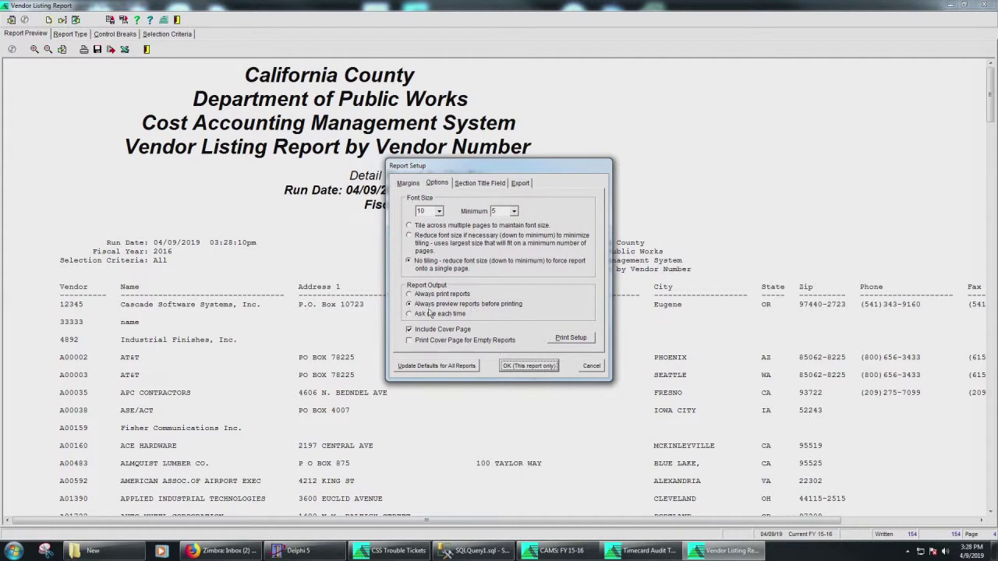
{"action": "left_click", "coordinate": [590, 367]}
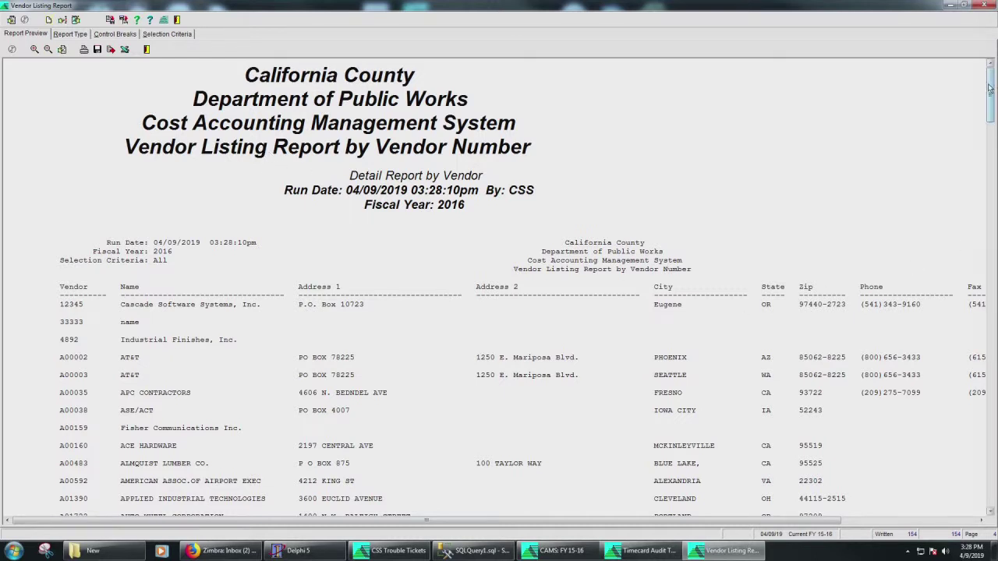
- Set the report's selection criteria to Custom and choose the Vendor field
{"action": "left_click", "coordinate": [164, 33]}
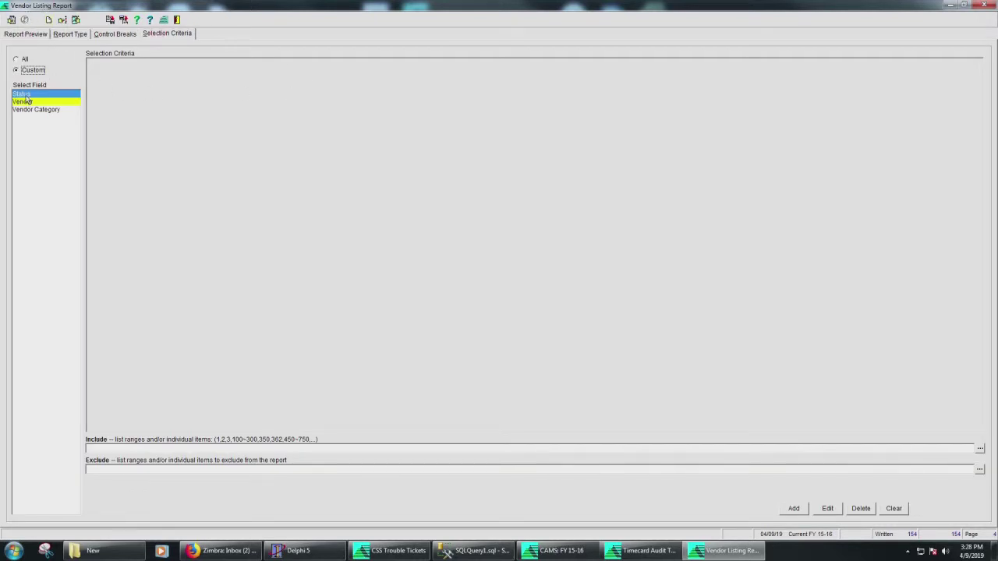
{"action": "left_click", "coordinate": [16, 59]}
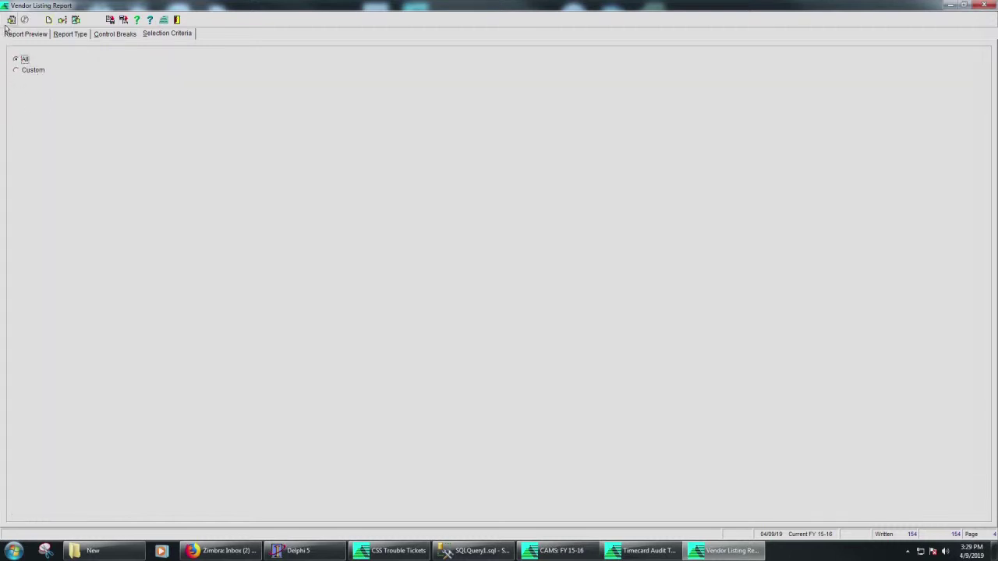
{"action": "left_click", "coordinate": [26, 71]}
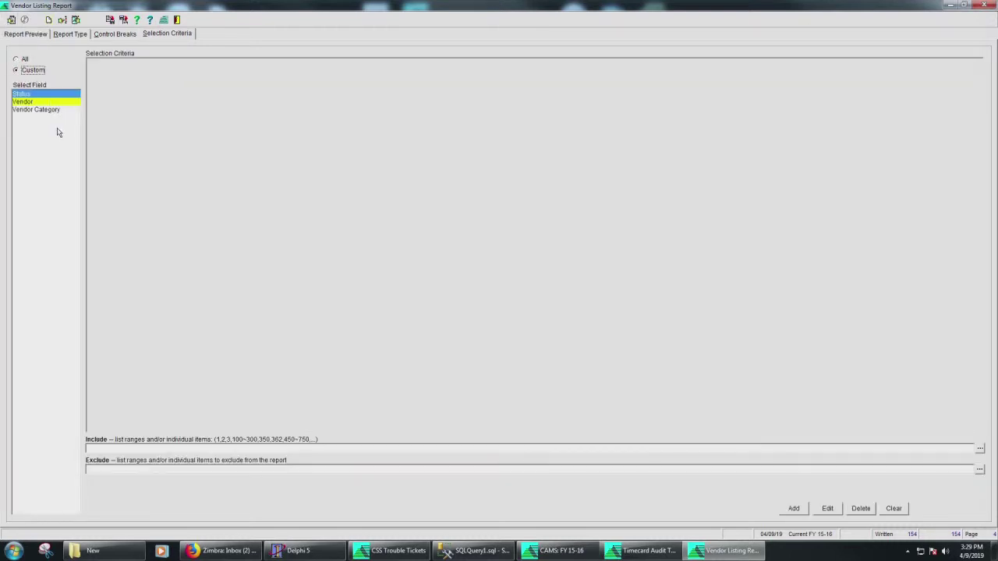
{"action": "left_click", "coordinate": [26, 101]}
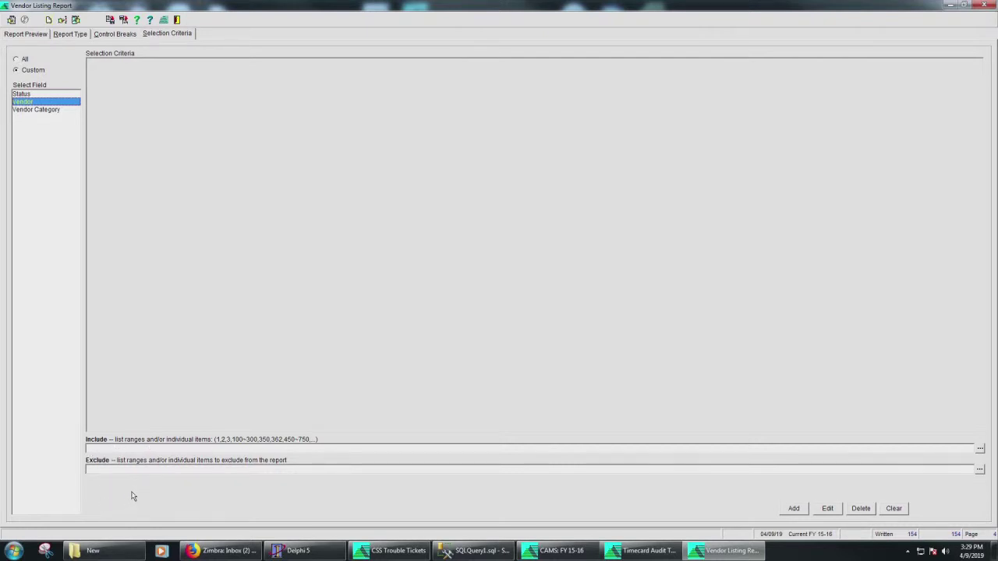
- Try including the first AT&T entry, APC Contractors, Ace Hardware, Auto Wheel Corporation and Applied Industrial Technologies as individual vendors
{"action": "left_click", "coordinate": [980, 450]}
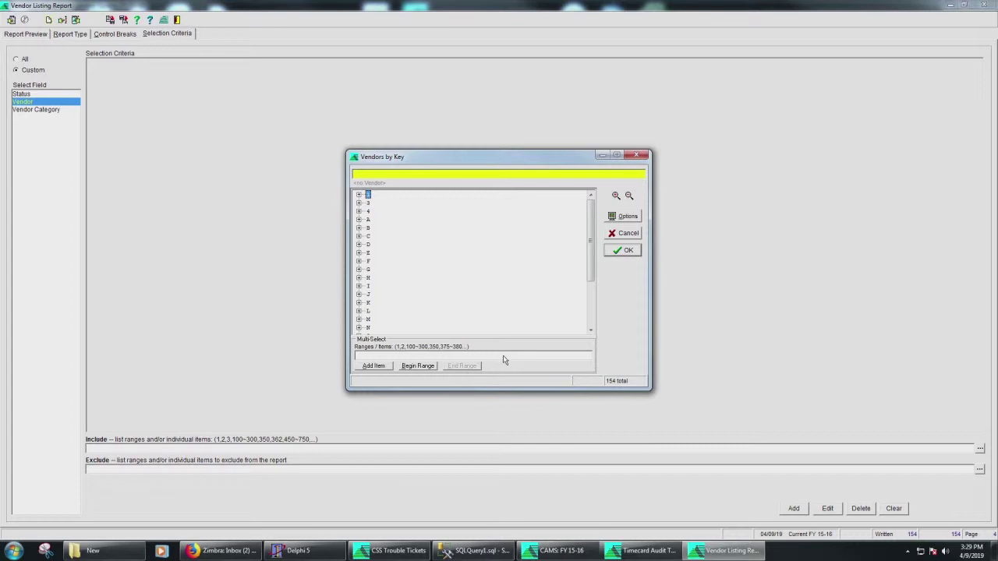
{"action": "left_click", "coordinate": [359, 220]}
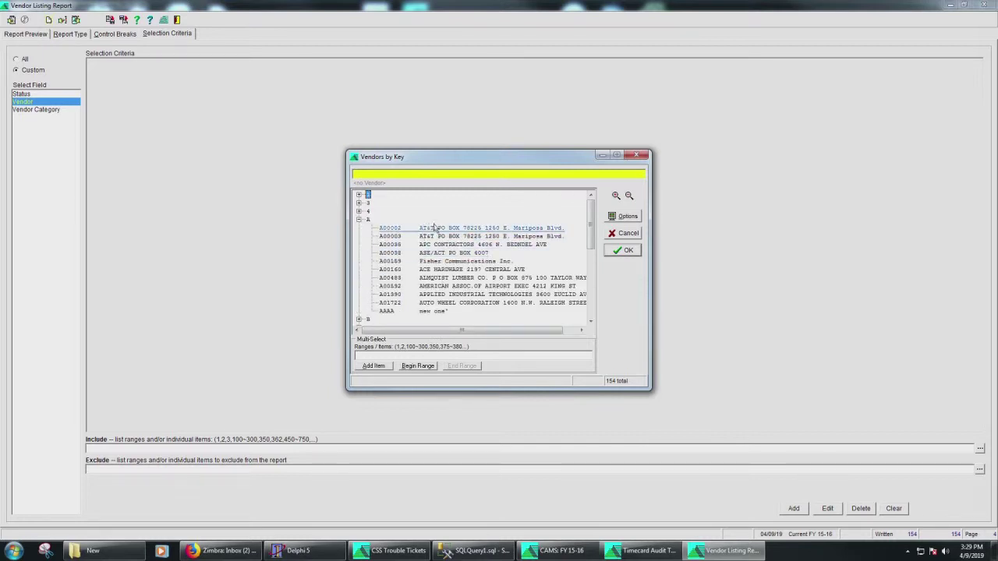
{"action": "left_click", "coordinate": [394, 228]}
{"action": "left_click", "coordinate": [394, 244]}
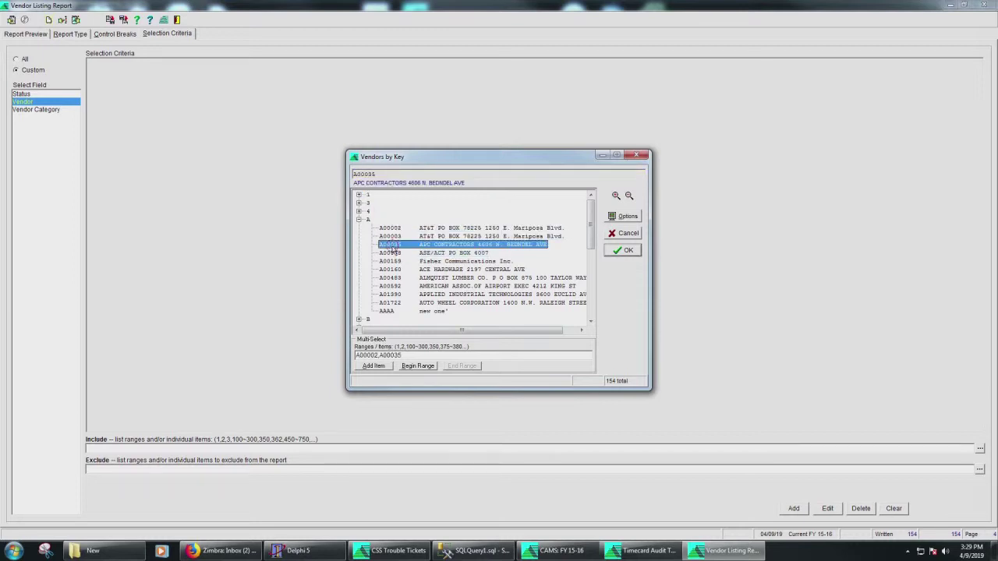
{"action": "left_click", "coordinate": [395, 269]}
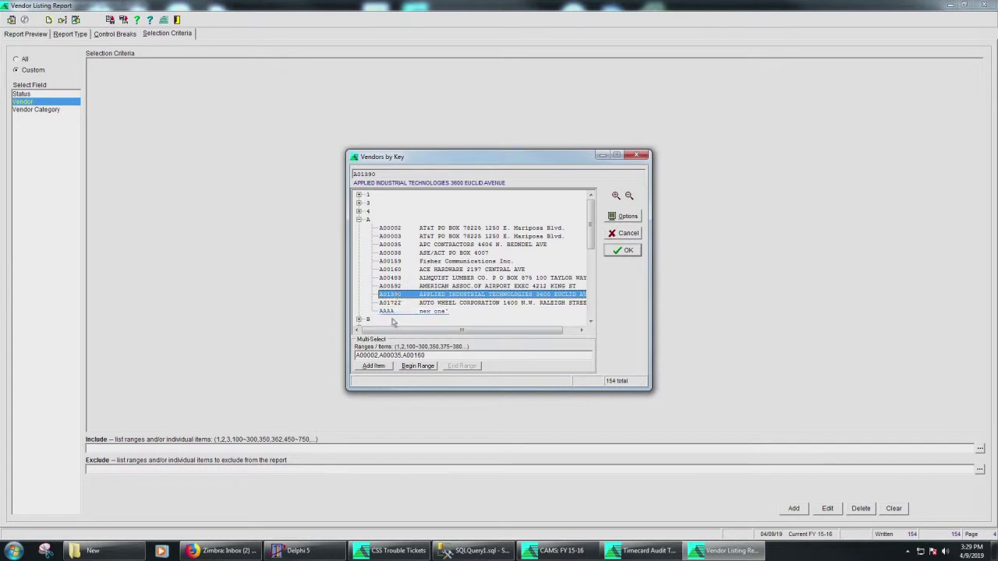
{"action": "left_click", "coordinate": [402, 304]}
{"action": "left_click", "coordinate": [398, 295]}
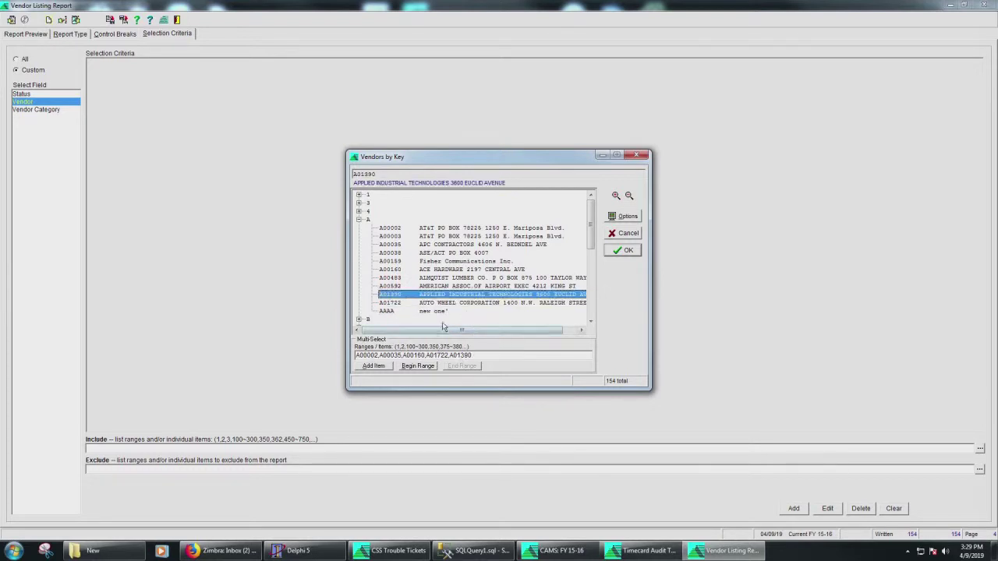
- Try adding a vendor range from the first AT&T entry through Pierson Building Center, and discard the vendor selection
{"action": "left_click", "coordinate": [393, 227]}
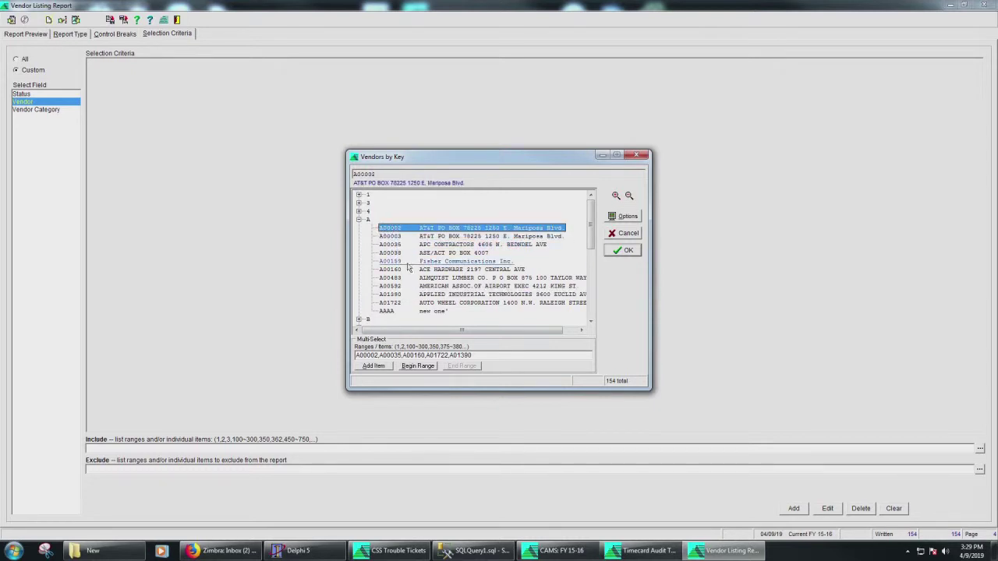
{"action": "left_click", "coordinate": [418, 365]}
{"action": "left_click", "coordinate": [590, 304]}
{"action": "left_click", "coordinate": [359, 311]}
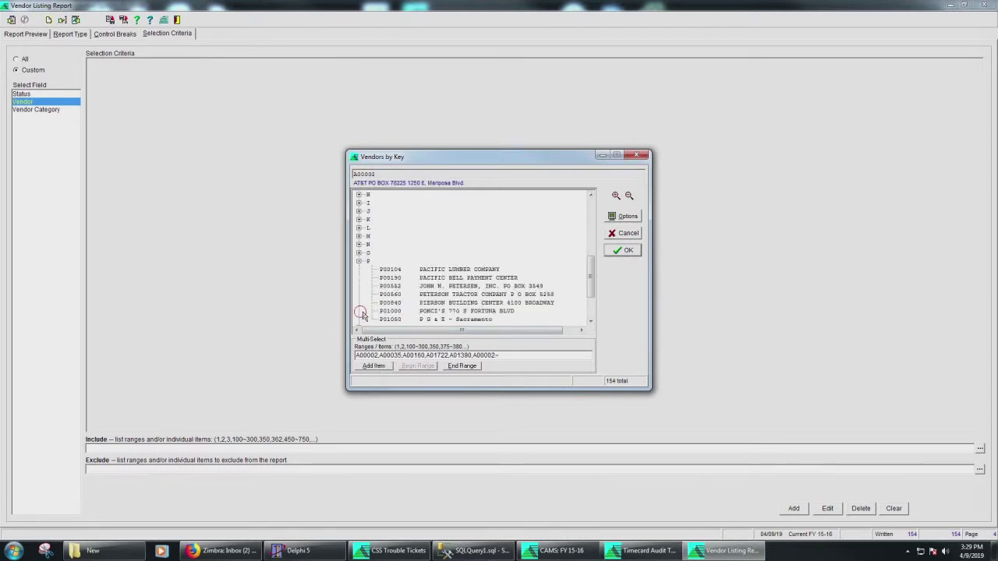
{"action": "left_click", "coordinate": [460, 303]}
{"action": "left_click", "coordinate": [461, 366]}
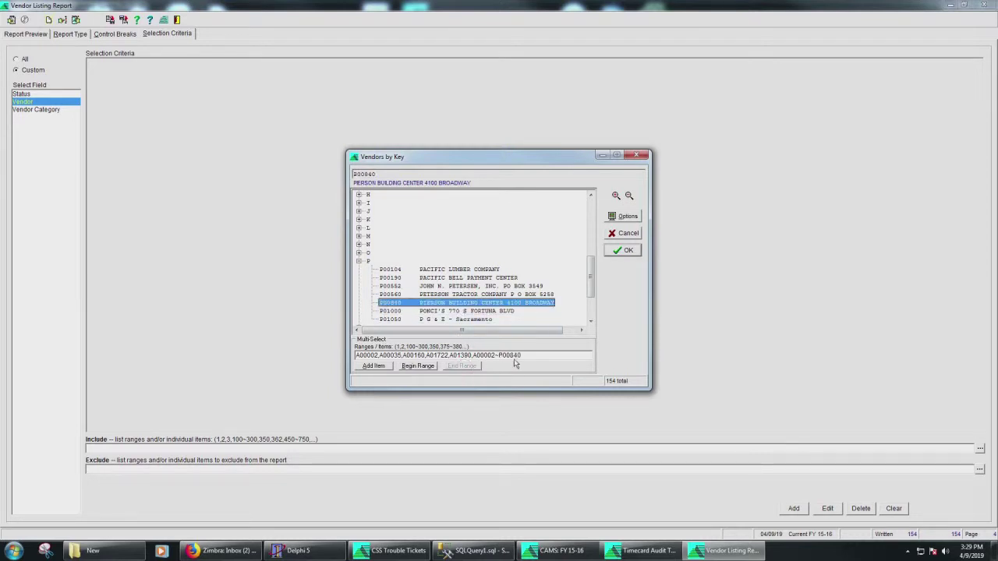
{"action": "left_click", "coordinate": [627, 235]}
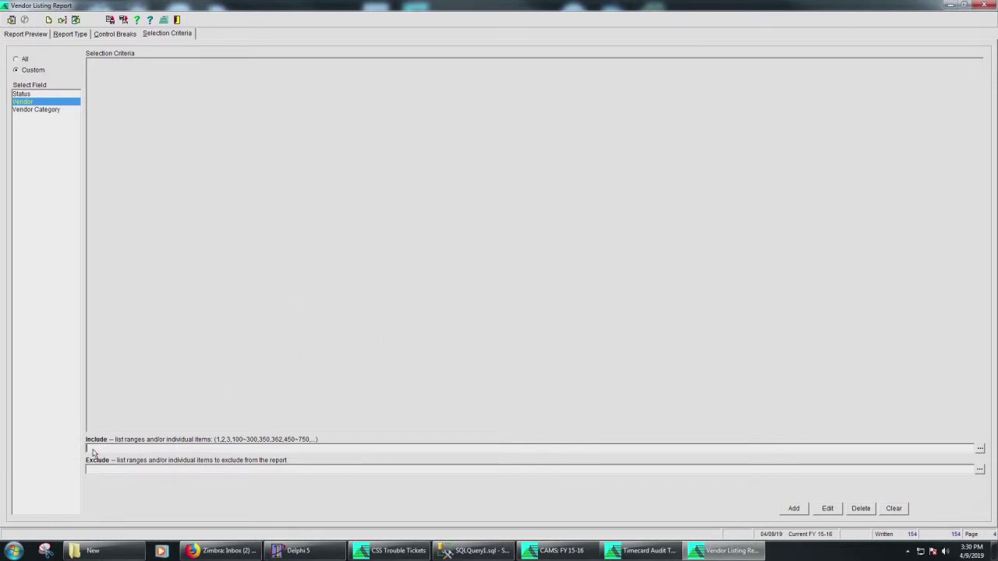
- Choose the Vendor Category field, open its include lookup and expand all of the category entries
{"action": "left_click", "coordinate": [39, 111]}
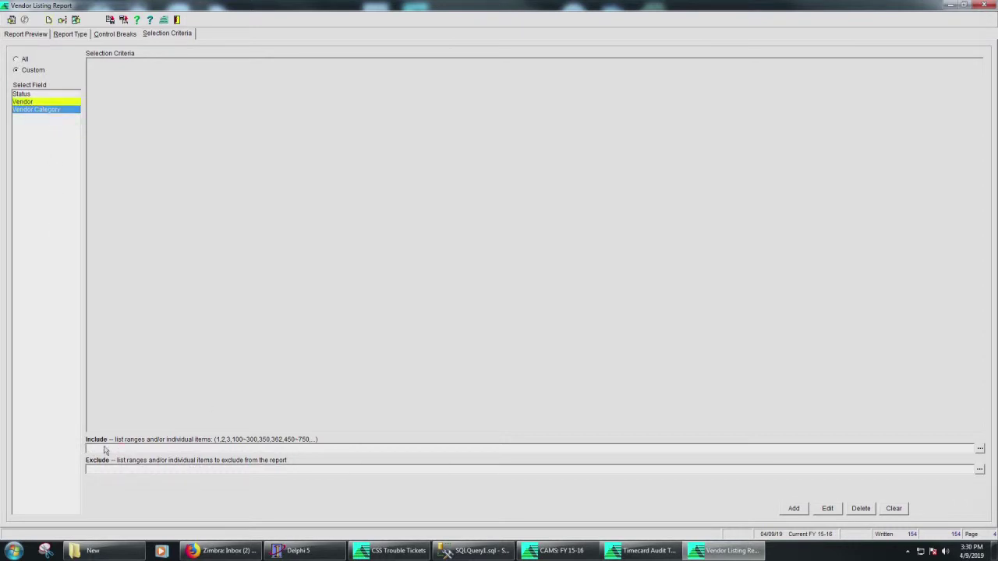
{"action": "left_click", "coordinate": [980, 449]}
{"action": "right_click", "coordinate": [396, 218]}
{"action": "left_click", "coordinate": [430, 224]}
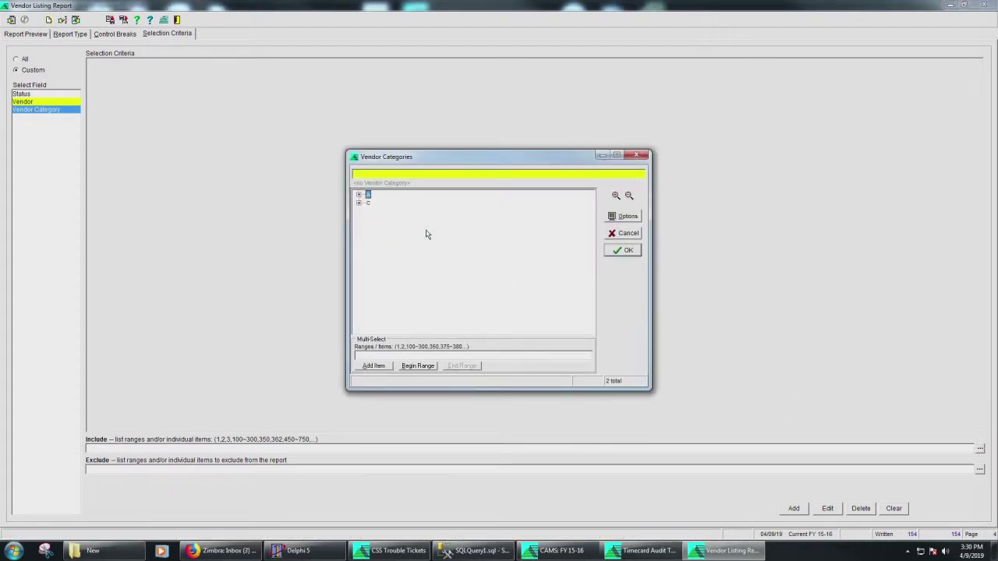
{"action": "right_click", "coordinate": [412, 220]}
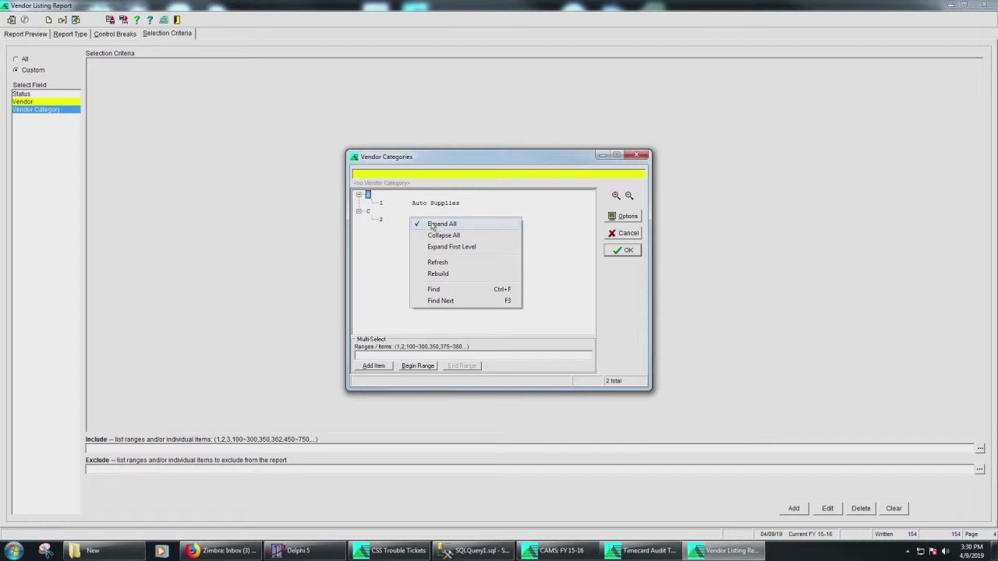
{"action": "left_click", "coordinate": [434, 224]}
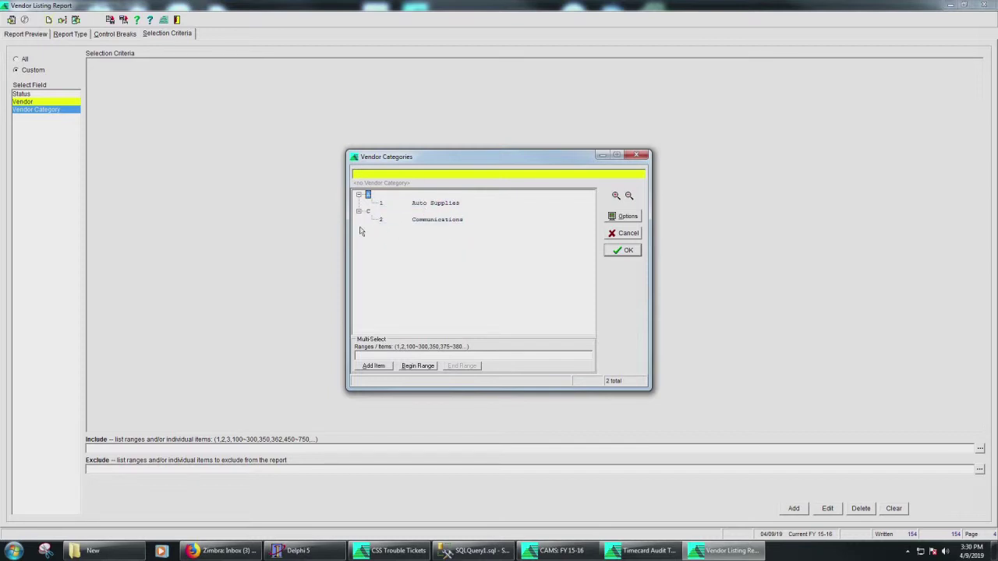
- Rebuild the vendor category list in the lookup and close it without choosing a category
{"action": "left_click", "coordinate": [618, 218]}
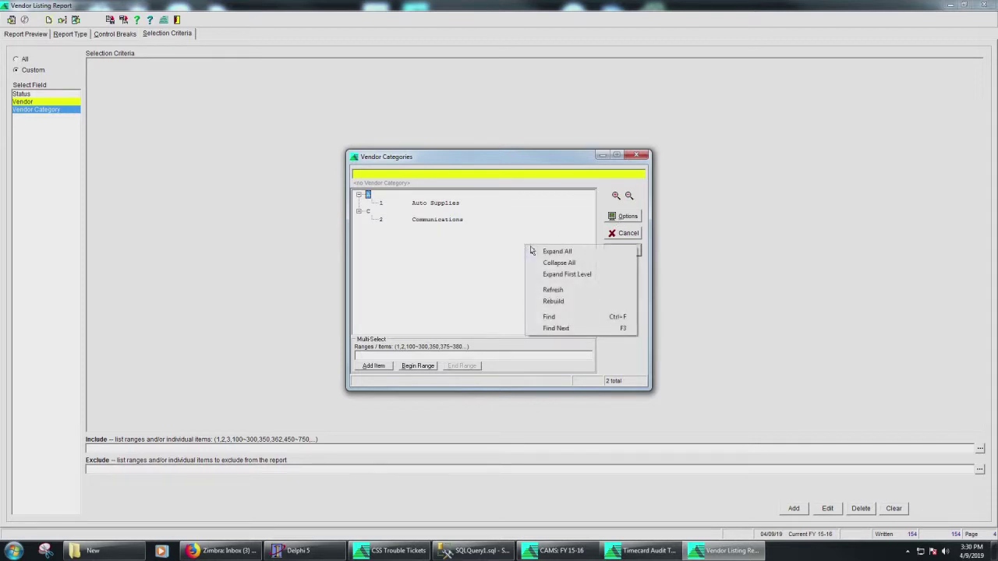
{"action": "left_click", "coordinate": [553, 302]}
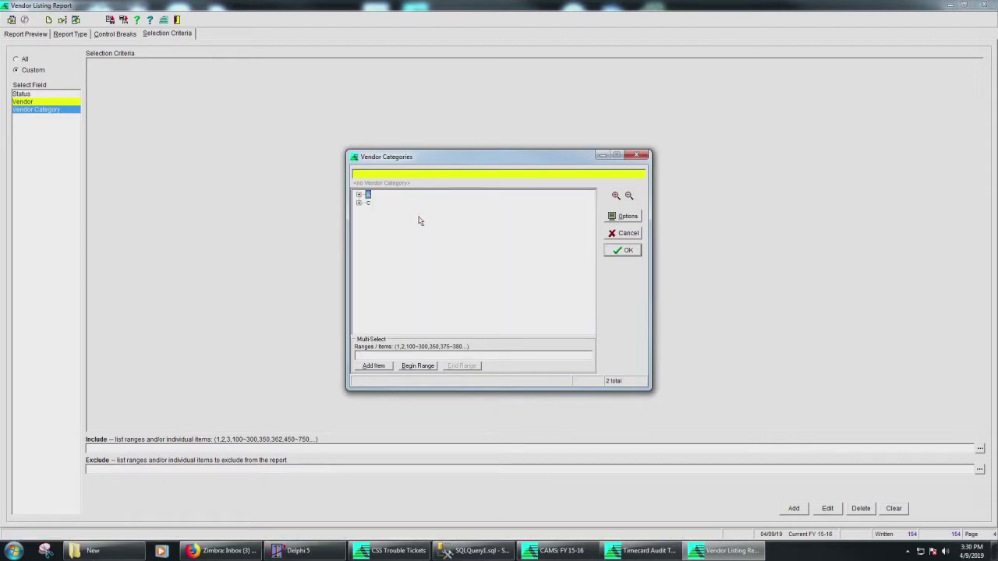
{"action": "left_click", "coordinate": [628, 234]}
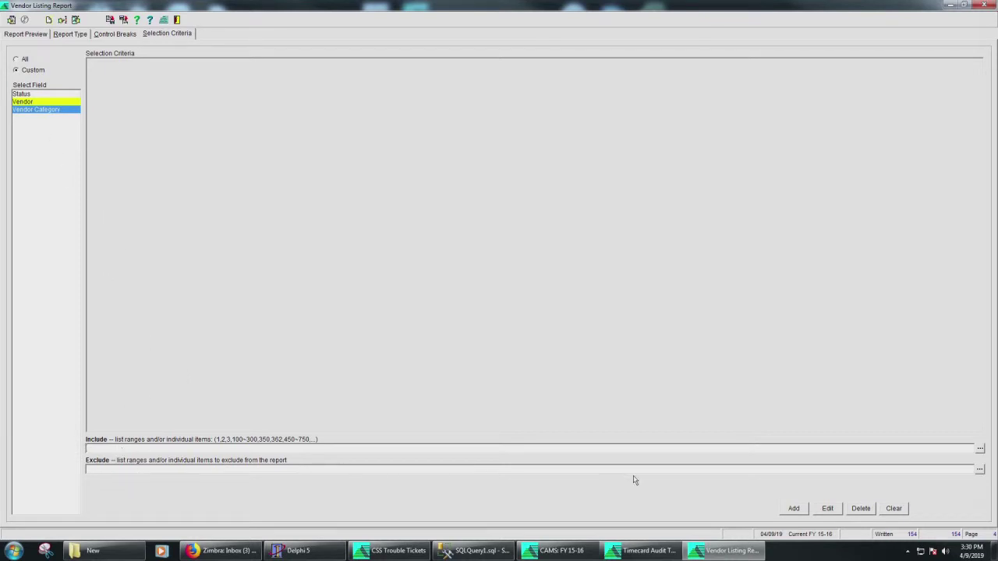
- Add vendor category 1, Auto Supplies, as an include criterion and run the report with an enlarged preview
{"action": "left_click", "coordinate": [980, 448]}
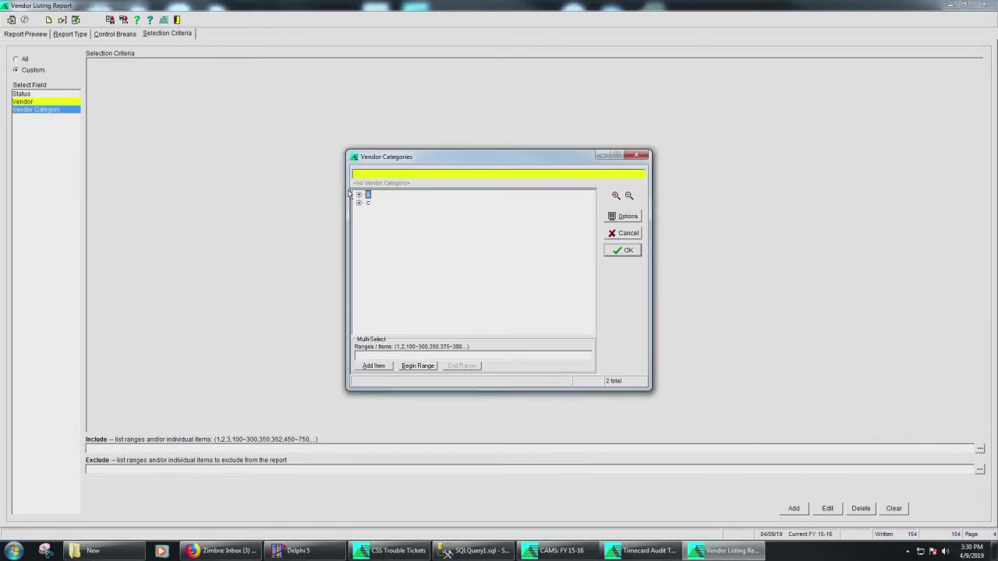
{"action": "left_click", "coordinate": [358, 195]}
{"action": "left_click", "coordinate": [436, 203]}
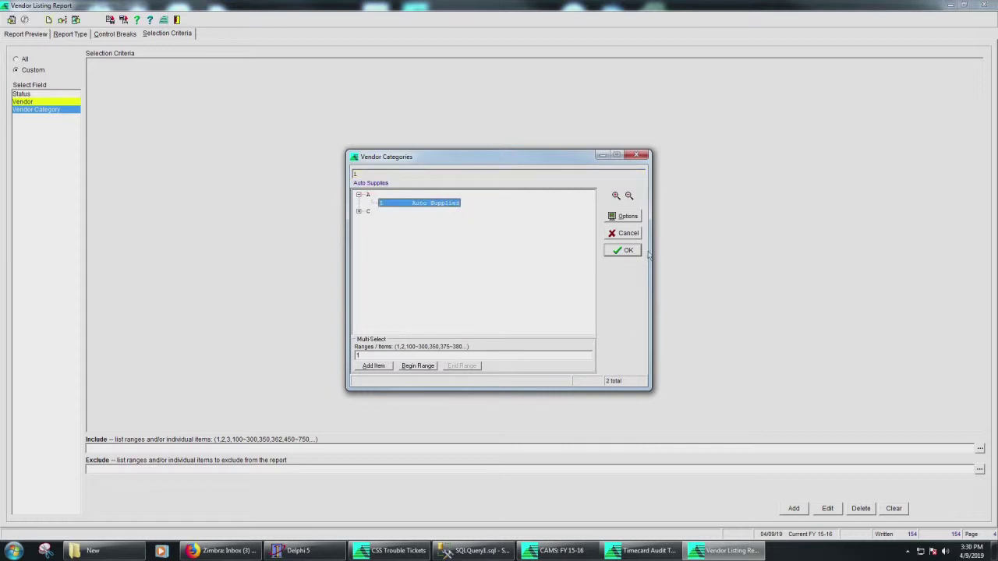
{"action": "left_click", "coordinate": [629, 251]}
{"action": "left_click", "coordinate": [793, 508]}
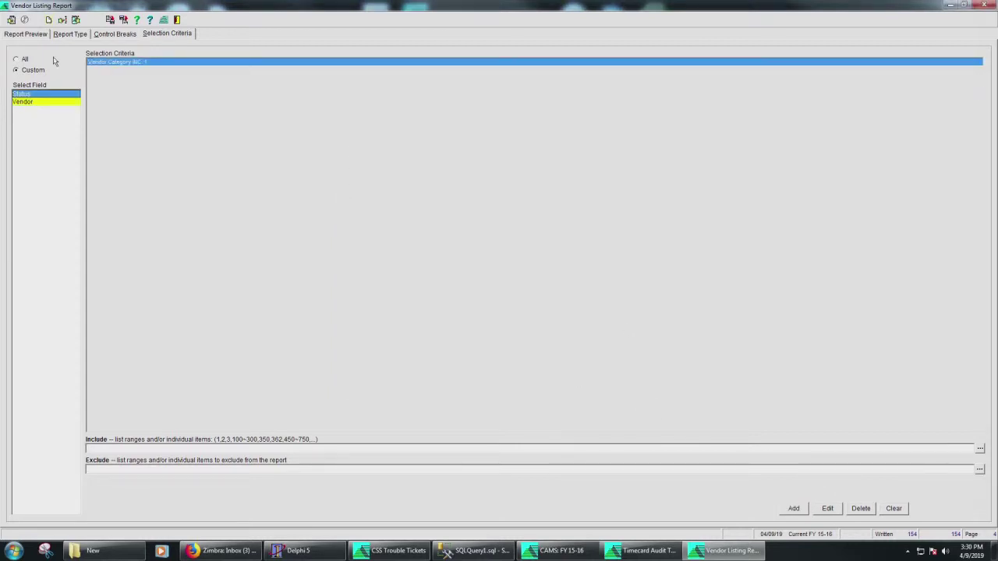
{"action": "left_click", "coordinate": [11, 19]}
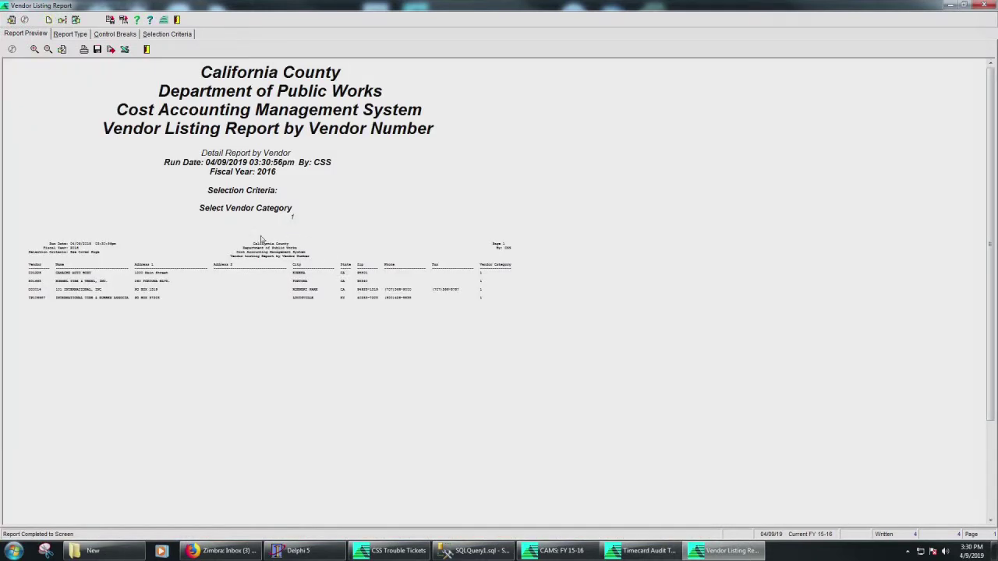
{"action": "left_click", "coordinate": [34, 49]}
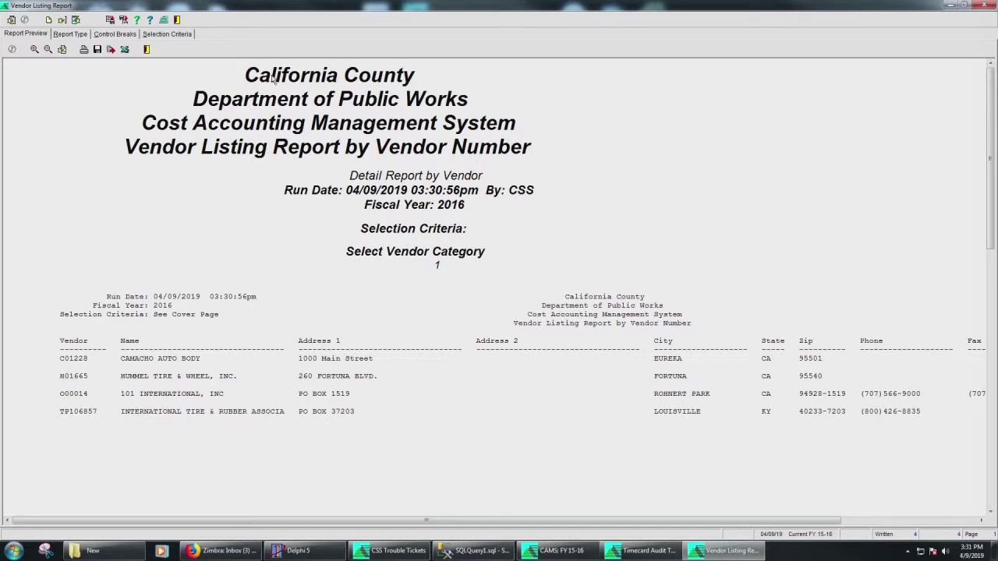
- Edit the Vendor Category criterion to include <none>, so it selects vendors without a category
{"action": "left_click", "coordinate": [167, 35]}
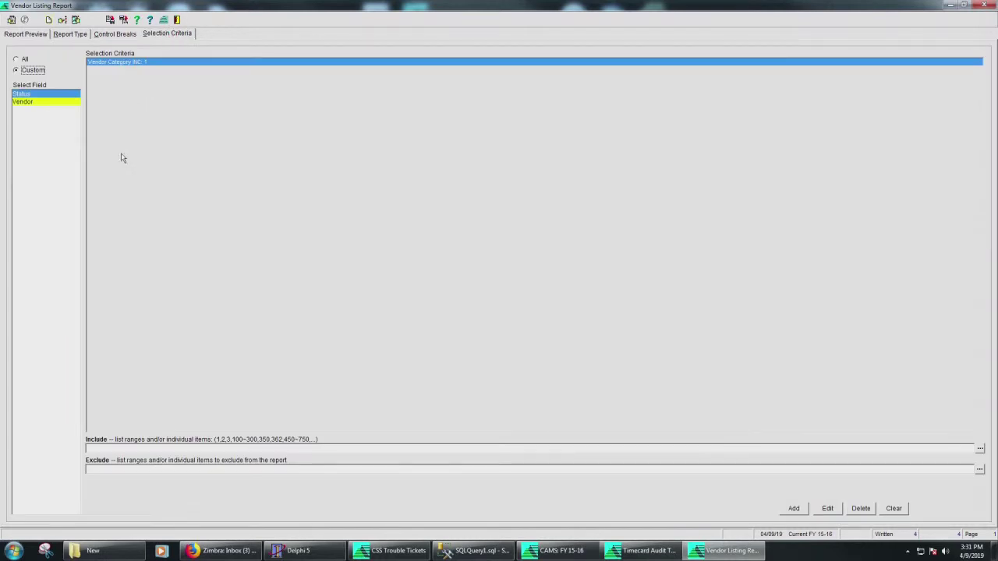
{"action": "left_click", "coordinate": [840, 511]}
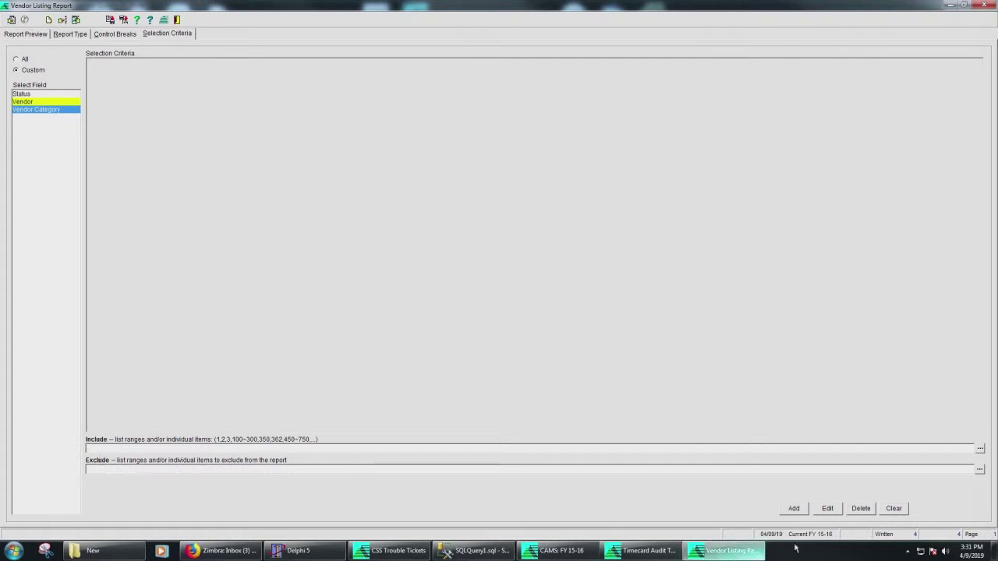
{"action": "left_click", "coordinate": [803, 513]}
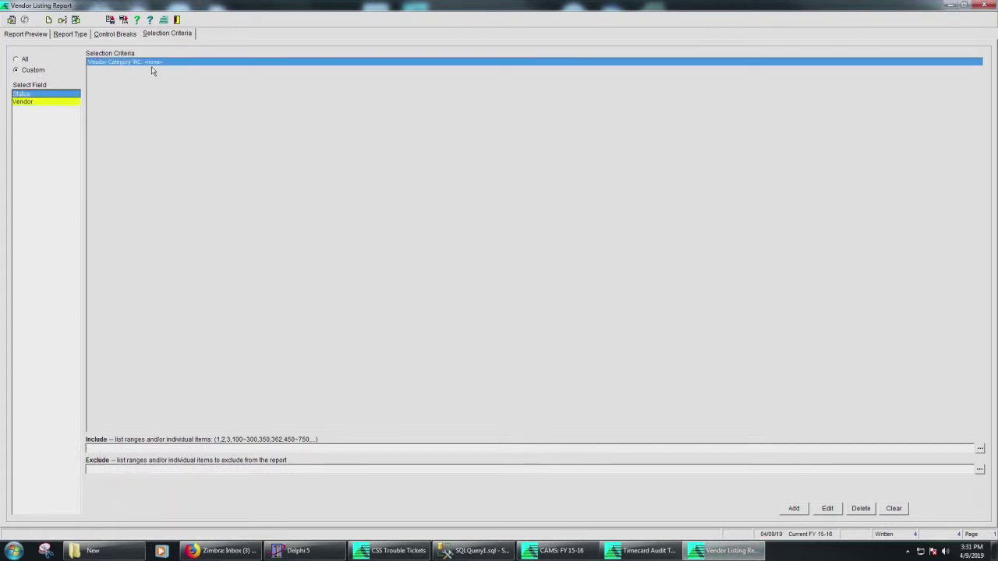
- Rerun the Vendor Listing Report and inspect the Vendor Category column in the enlarged preview
{"action": "left_click", "coordinate": [11, 20]}
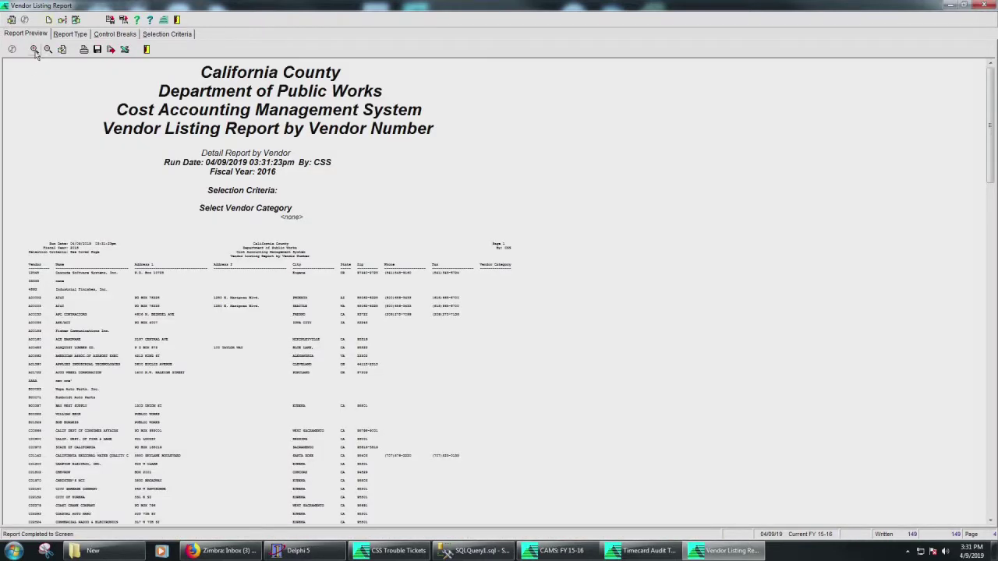
{"action": "left_click", "coordinate": [34, 50]}
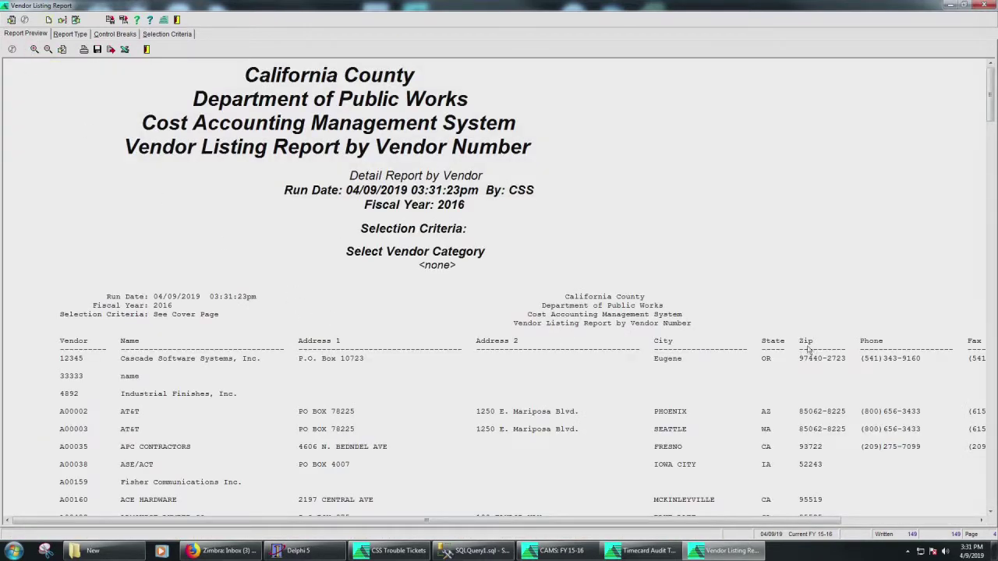
{"action": "left_click", "coordinate": [891, 521]}
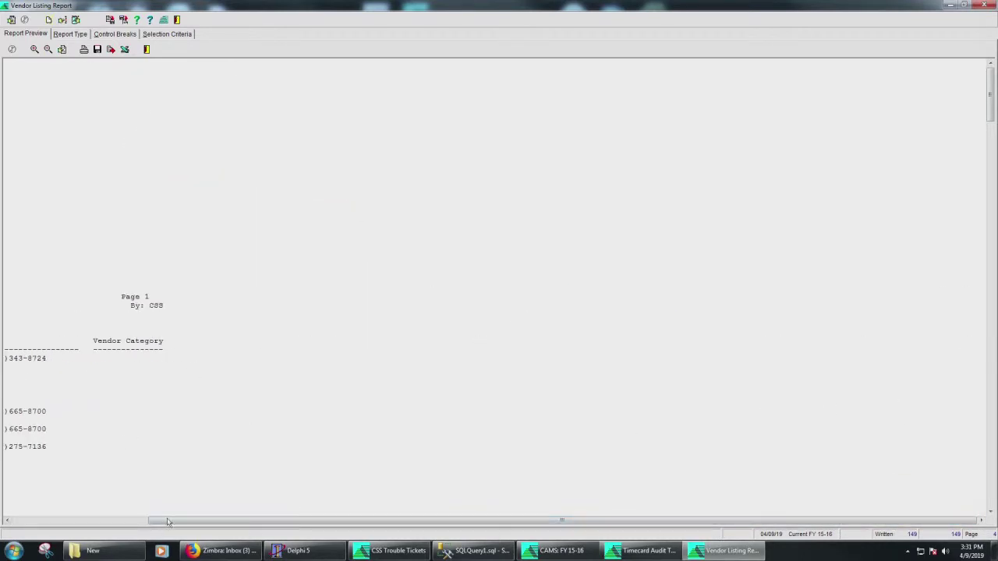
{"action": "left_click_drag", "start_coordinate": [174, 521], "coordinate": [19, 512]}
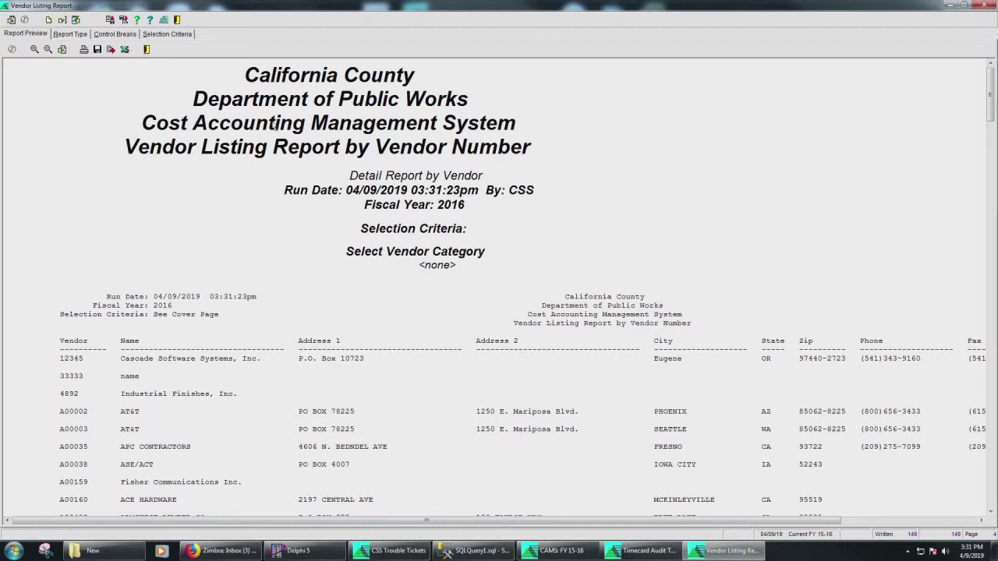
- Review the Vendor Listing Report's control breaks and its report type options
{"action": "left_click", "coordinate": [101, 36]}
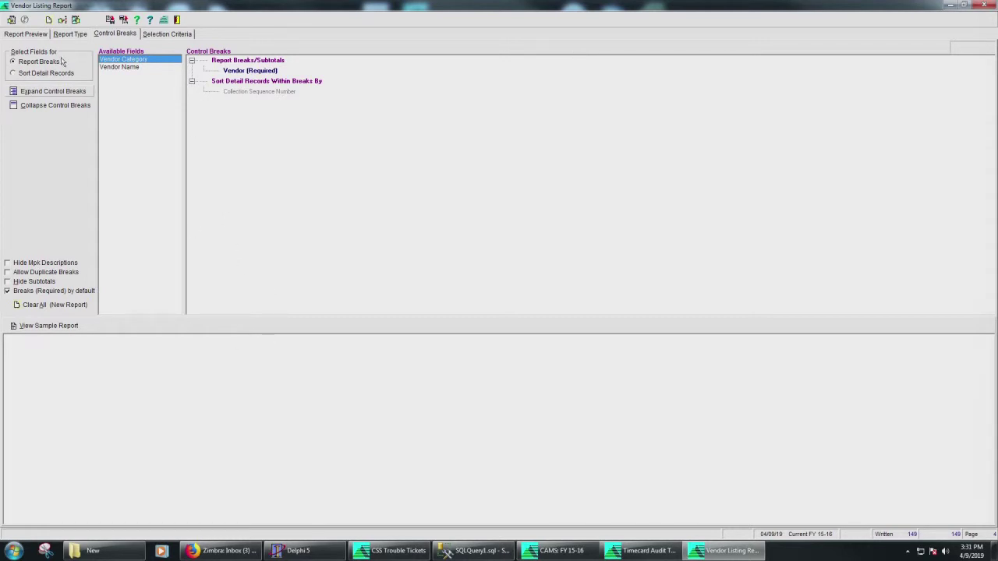
{"action": "left_click", "coordinate": [67, 35]}
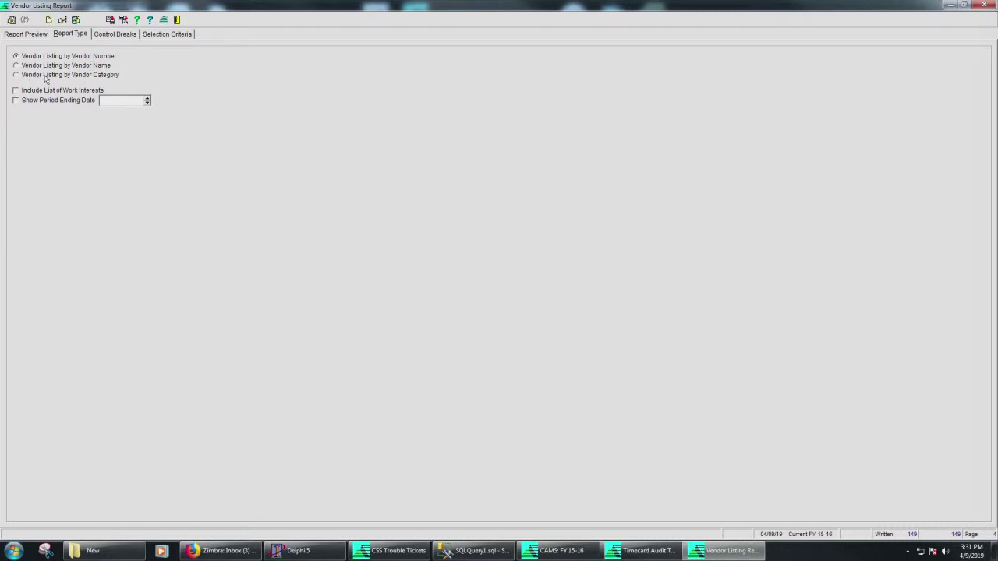
- Switch to the Timecard Audit Trail report, set its type to Employee, Timecard Date, and open its control breaks
{"action": "left_click", "coordinate": [644, 550]}
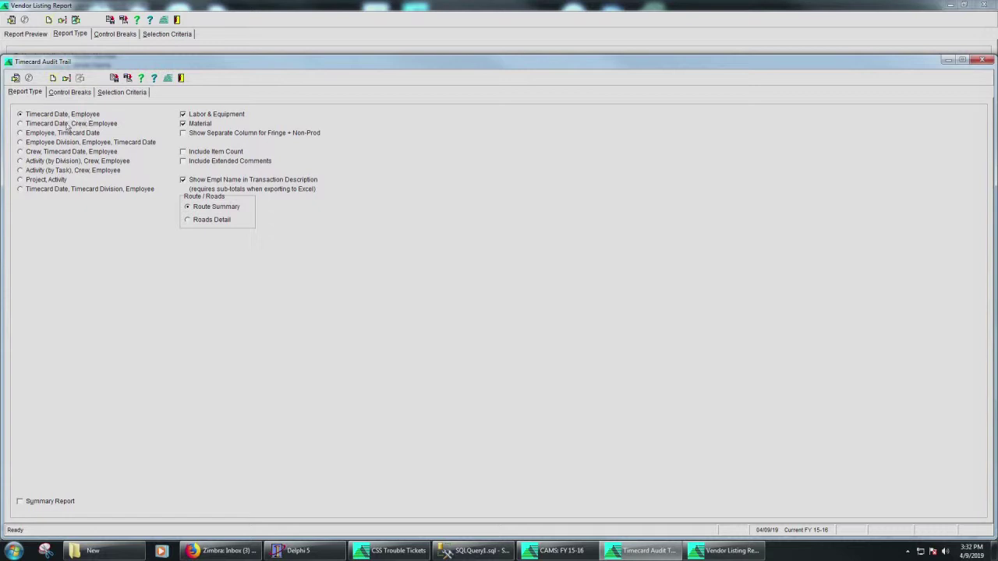
{"action": "left_click", "coordinate": [25, 135]}
{"action": "left_click", "coordinate": [84, 94]}
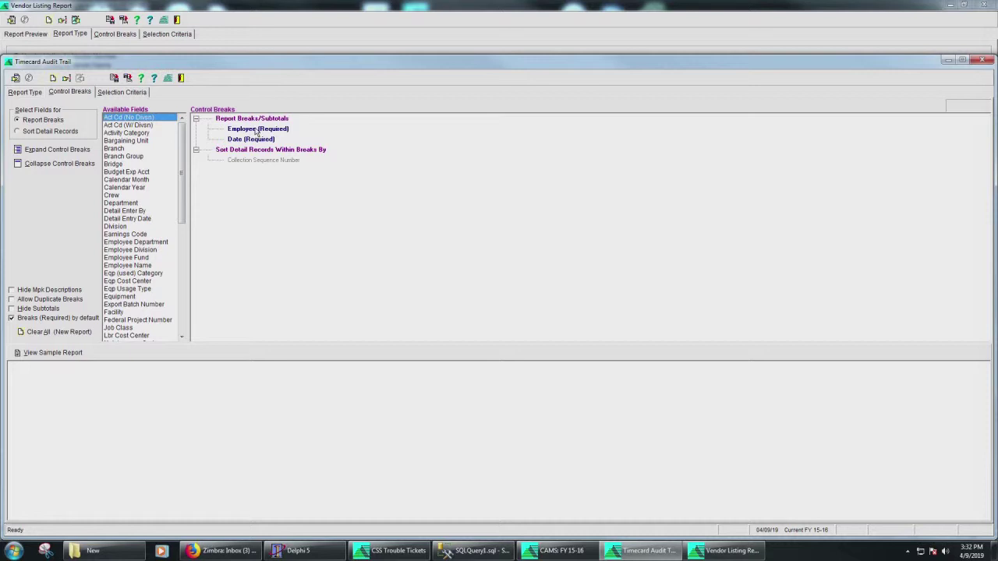
- Generate the sample report and examine its Employee and Date headings, first data row, and date and employee subtotals
{"action": "left_click", "coordinate": [50, 353]}
{"action": "scroll", "coordinate": [98, 412], "scroll_direction": "down", "scroll_amount": 2}
{"action": "left_click_drag", "start_coordinate": [25, 406], "coordinate": [129, 408]}
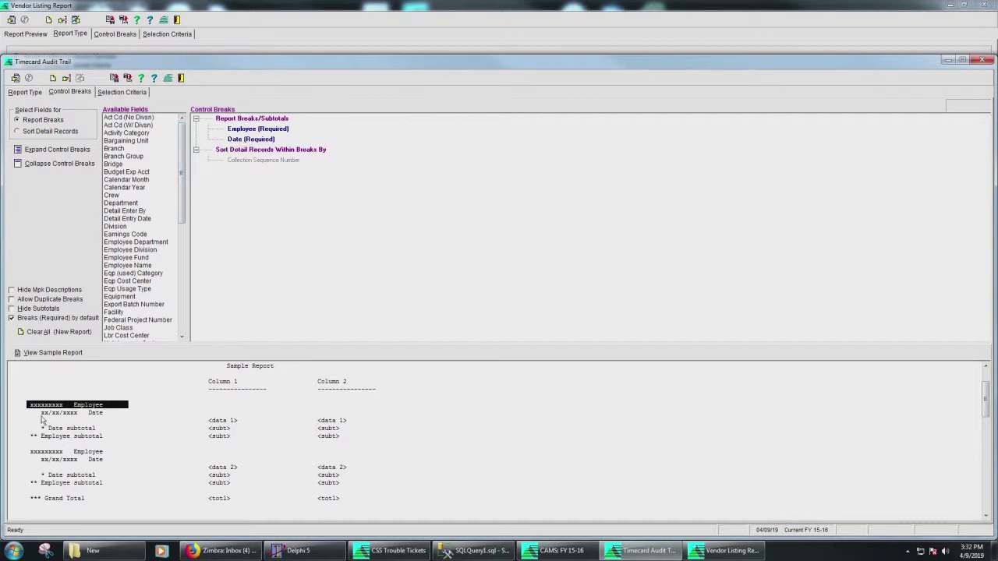
{"action": "left_click_drag", "start_coordinate": [37, 413], "coordinate": [130, 417]}
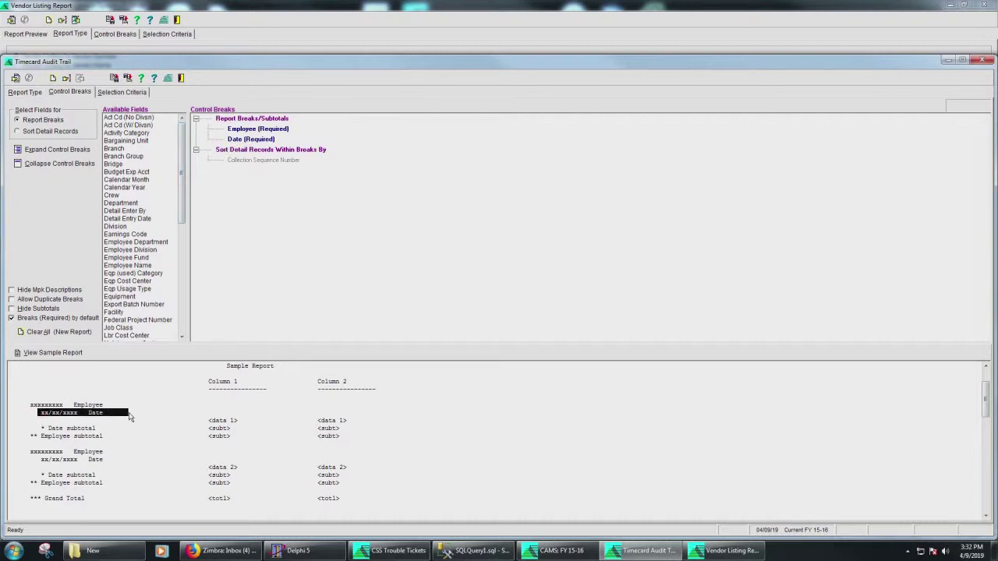
{"action": "left_click", "coordinate": [204, 420]}
{"action": "left_click", "coordinate": [392, 423]}
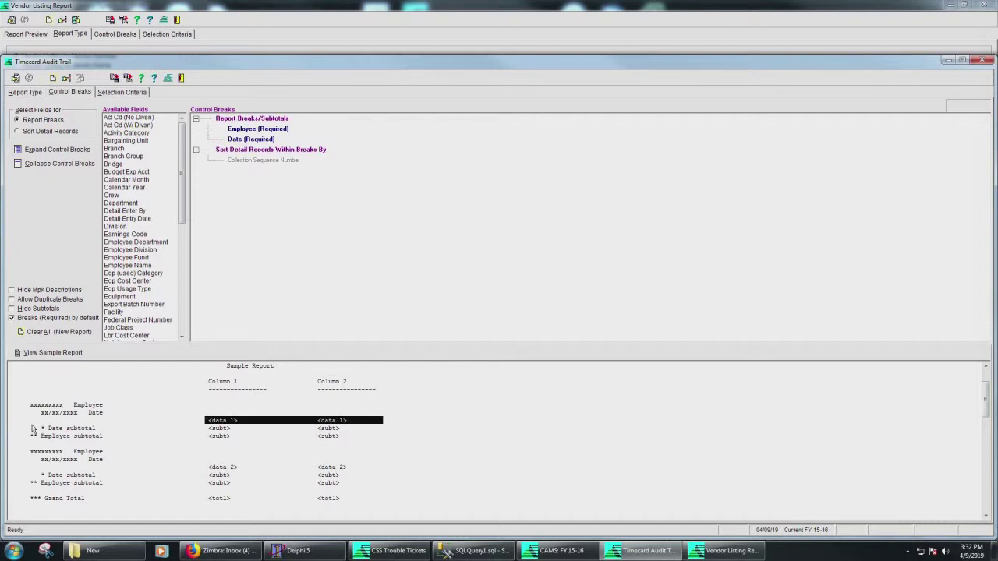
{"action": "left_click_drag", "start_coordinate": [39, 429], "coordinate": [351, 435]}
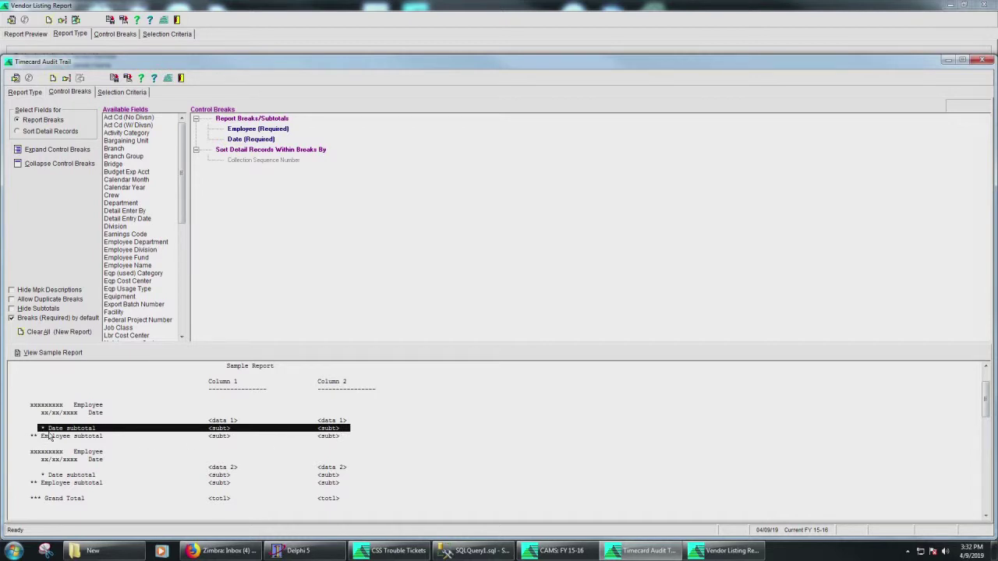
{"action": "left_click_drag", "start_coordinate": [24, 438], "coordinate": [369, 445]}
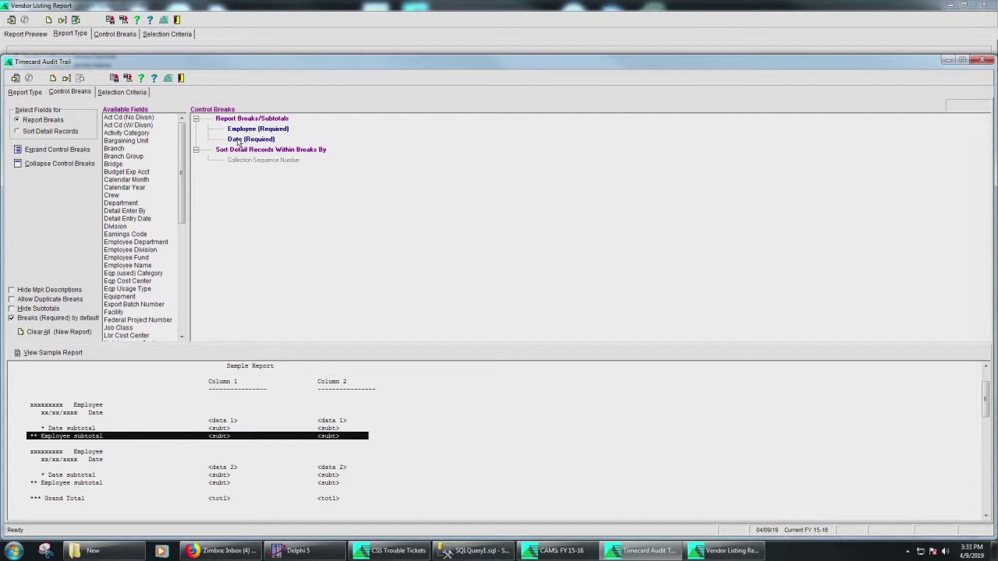
- Move the Date field from the report breaks to the sort fields for detail records, above Collection Sequence Number
{"action": "left_click", "coordinate": [239, 141]}
{"action": "left_click_drag", "start_coordinate": [241, 153], "coordinate": [243, 154]}
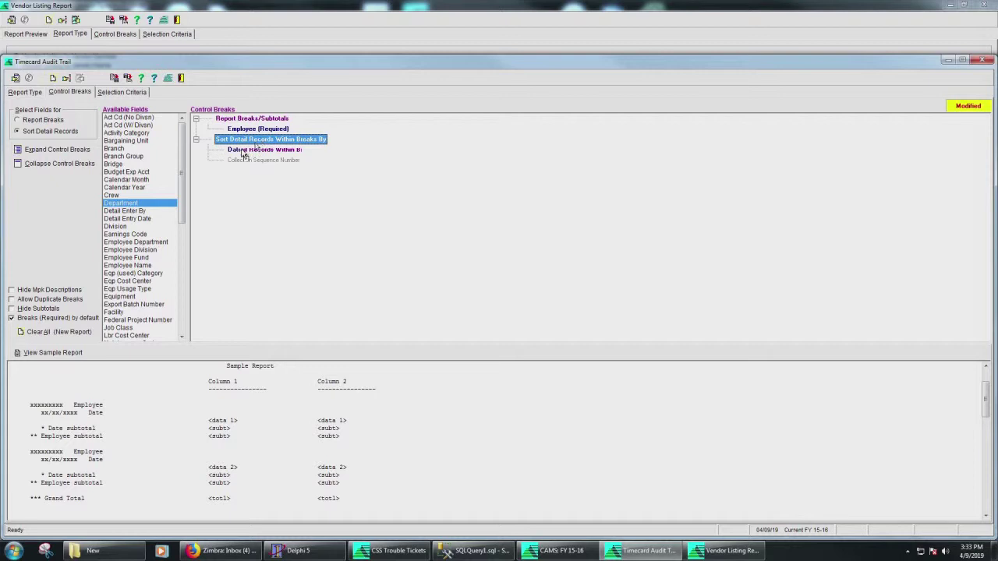
{"action": "left_click_drag", "start_coordinate": [243, 154], "coordinate": [283, 148]}
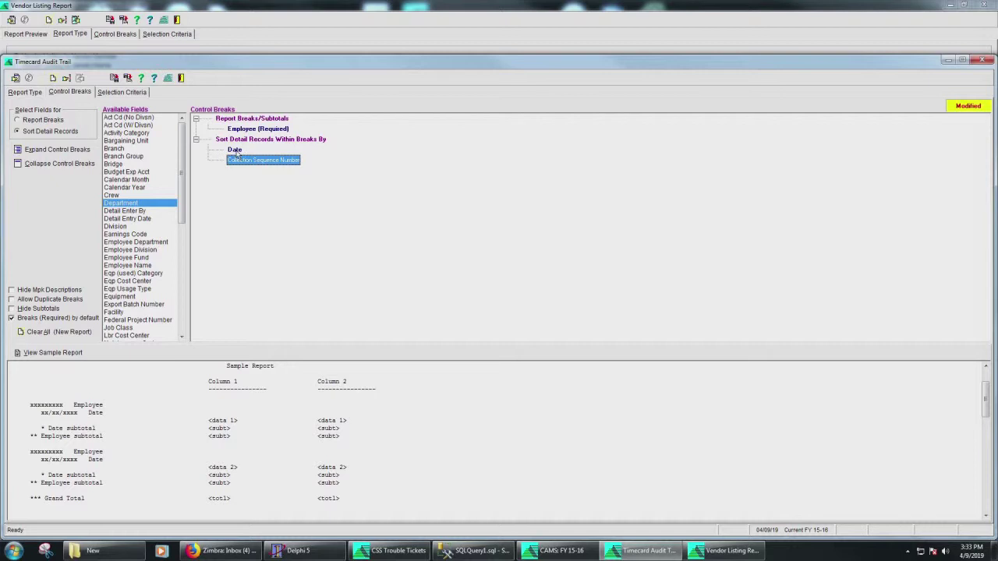
- Regenerate the sample report, examine its first data row and employee subtotals, and look through the available break fields
{"action": "left_click", "coordinate": [64, 355]}
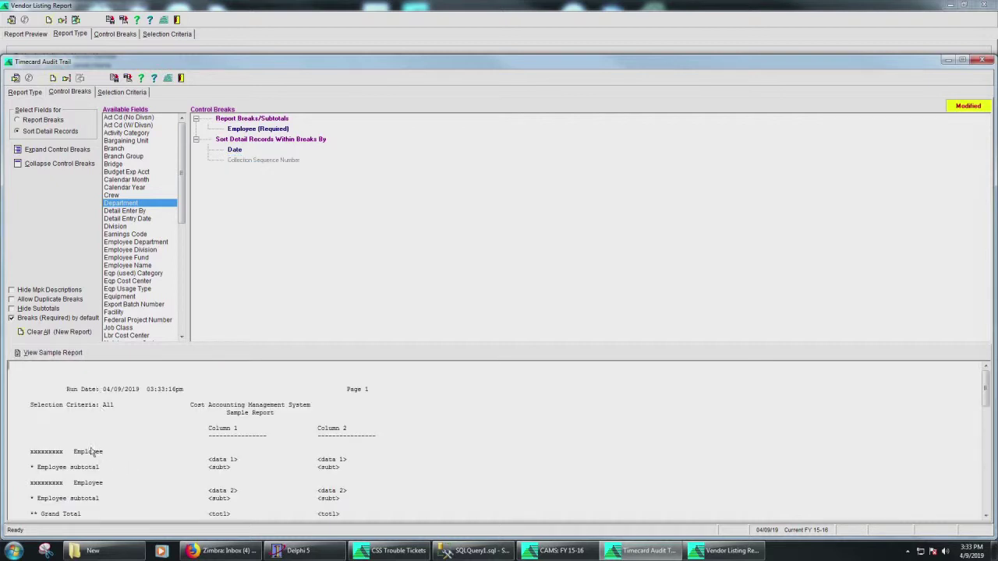
{"action": "scroll", "coordinate": [93, 444], "scroll_direction": "down", "scroll_amount": 2}
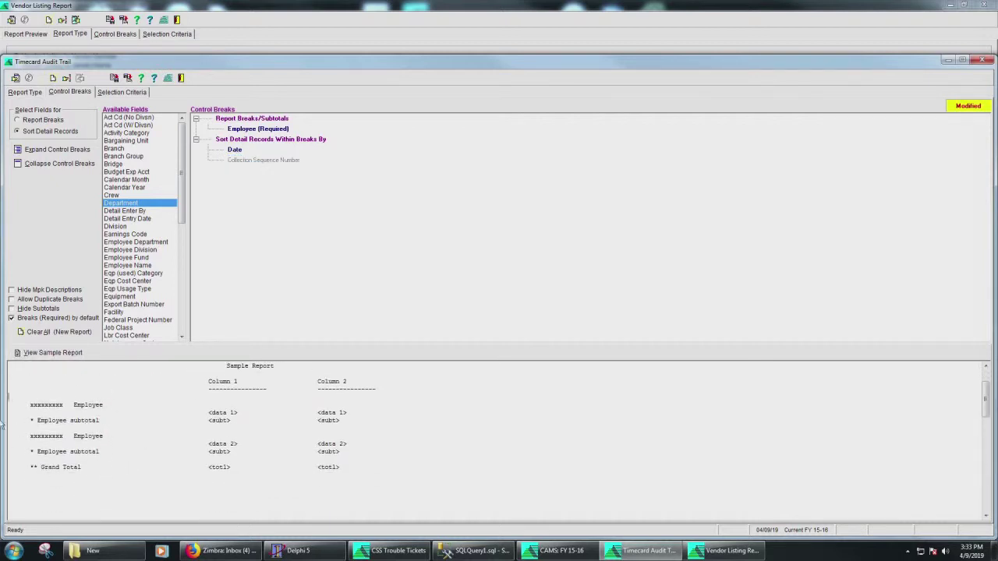
{"action": "left_click", "coordinate": [207, 413]}
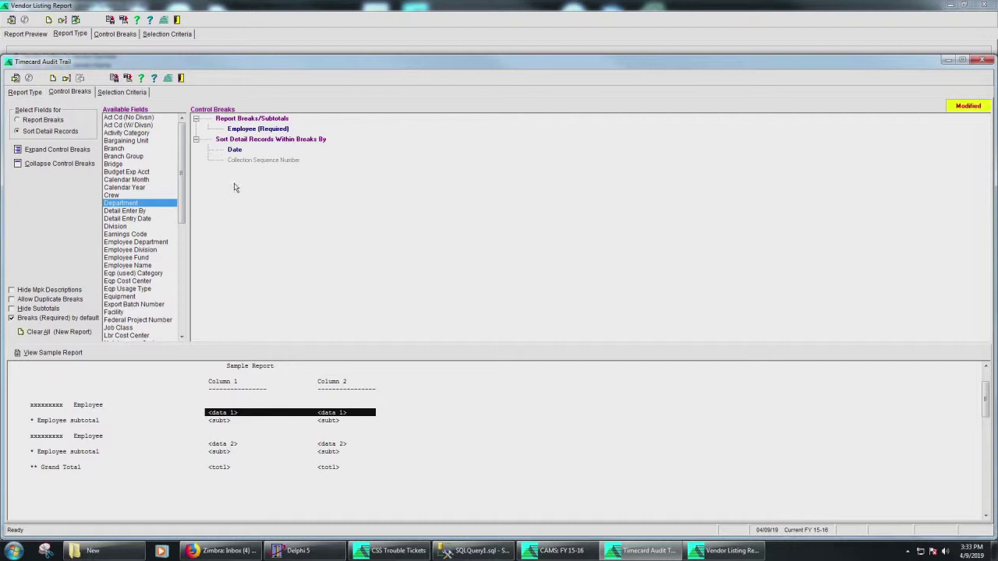
{"action": "scroll", "coordinate": [172, 156], "scroll_direction": "down", "scroll_amount": 3}
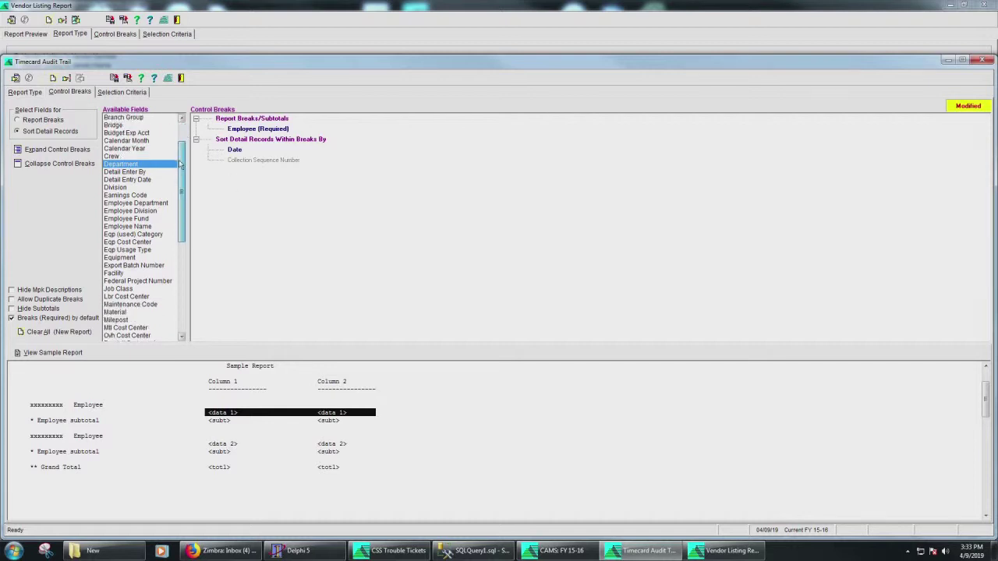
{"action": "scroll", "coordinate": [173, 156], "scroll_direction": "up", "scroll_amount": 3}
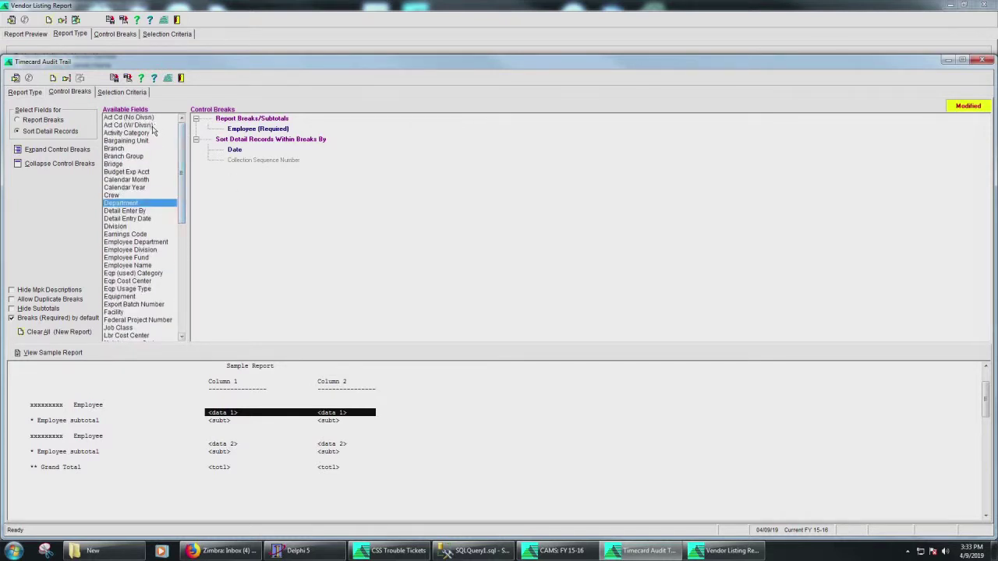
- Open the Timecard Audit Trail selection criteria and look through the fields available for custom selection
{"action": "left_click", "coordinate": [123, 92]}
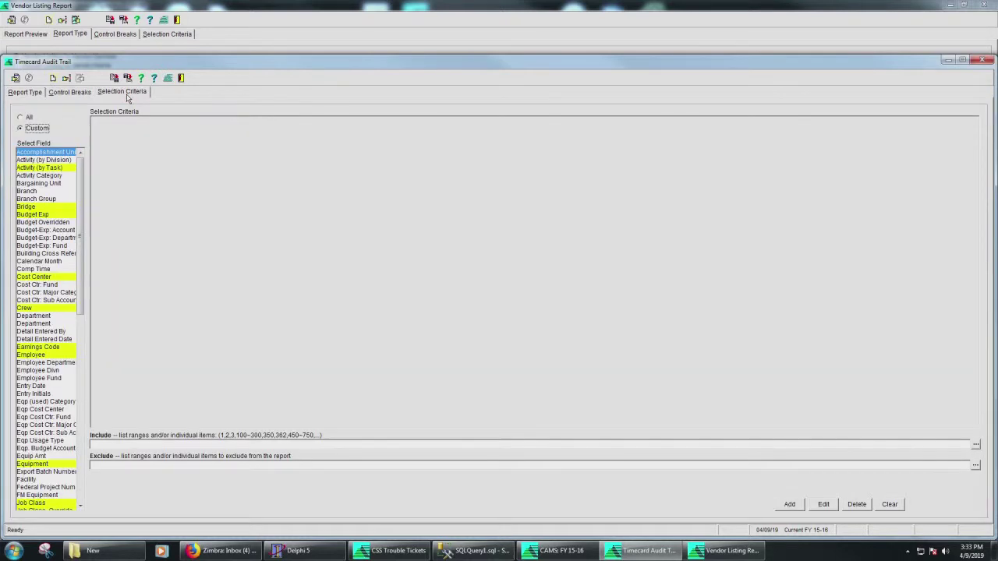
{"action": "left_click_drag", "start_coordinate": [78, 186], "coordinate": [87, 236]}
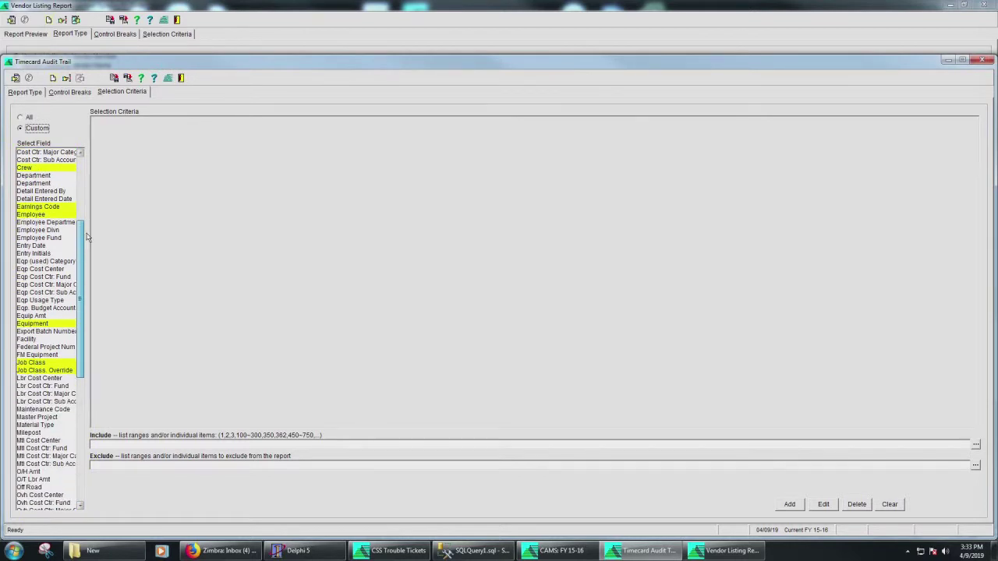
{"action": "left_click_drag", "start_coordinate": [87, 236], "coordinate": [60, 176]}
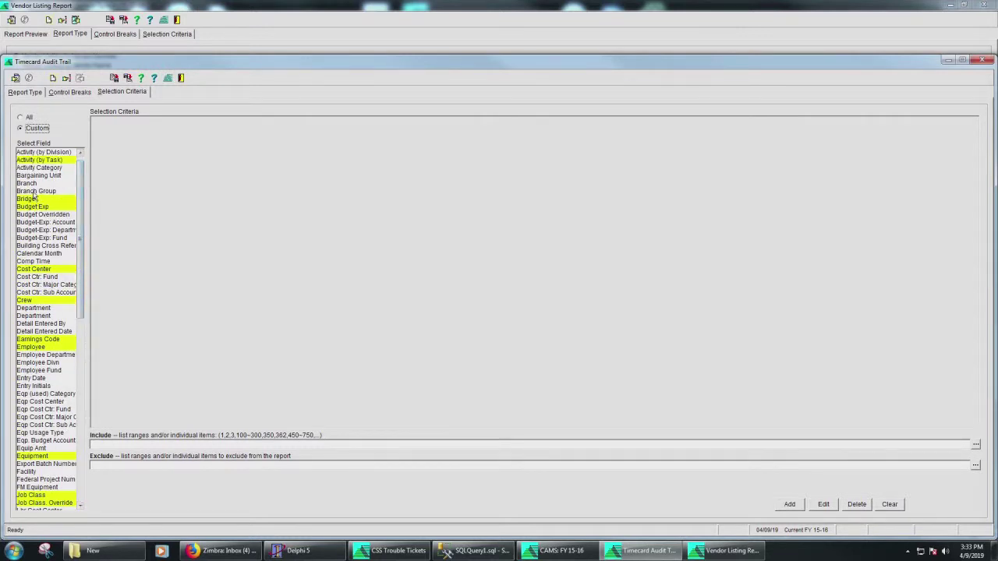
{"action": "left_click_drag", "start_coordinate": [80, 173], "coordinate": [88, 134]}
- Return to the control breaks and move Date from the detail sort fields to the report breaks, below Employee
{"action": "left_click", "coordinate": [70, 94]}
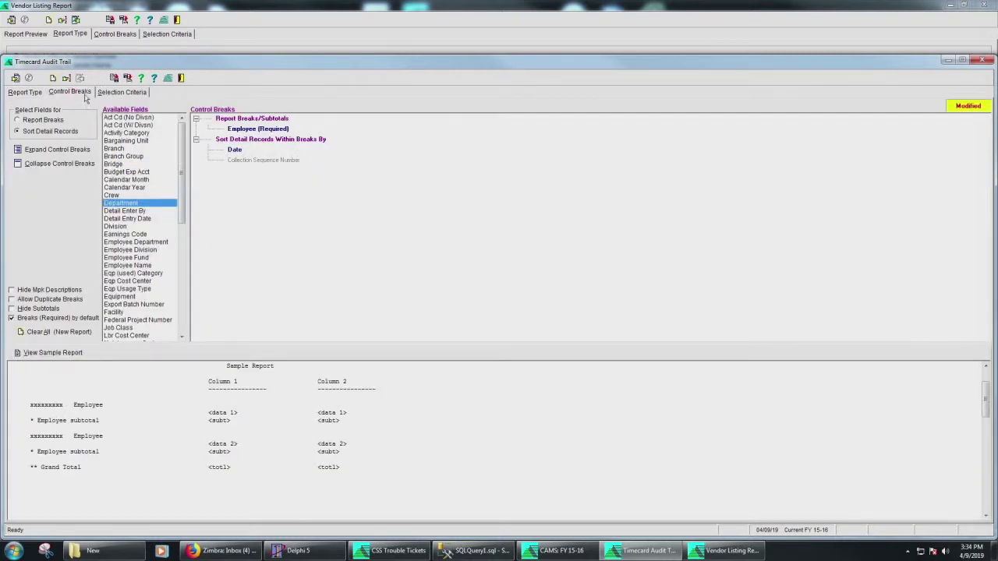
{"action": "left_click", "coordinate": [236, 152]}
{"action": "left_click_drag", "start_coordinate": [239, 145], "coordinate": [261, 133]}
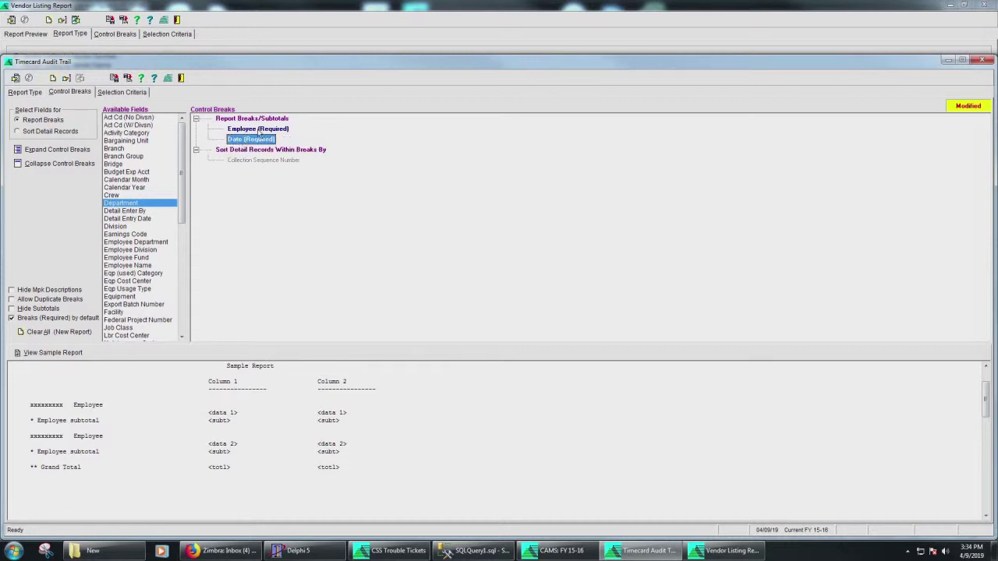
{"action": "left_click", "coordinate": [258, 133]}
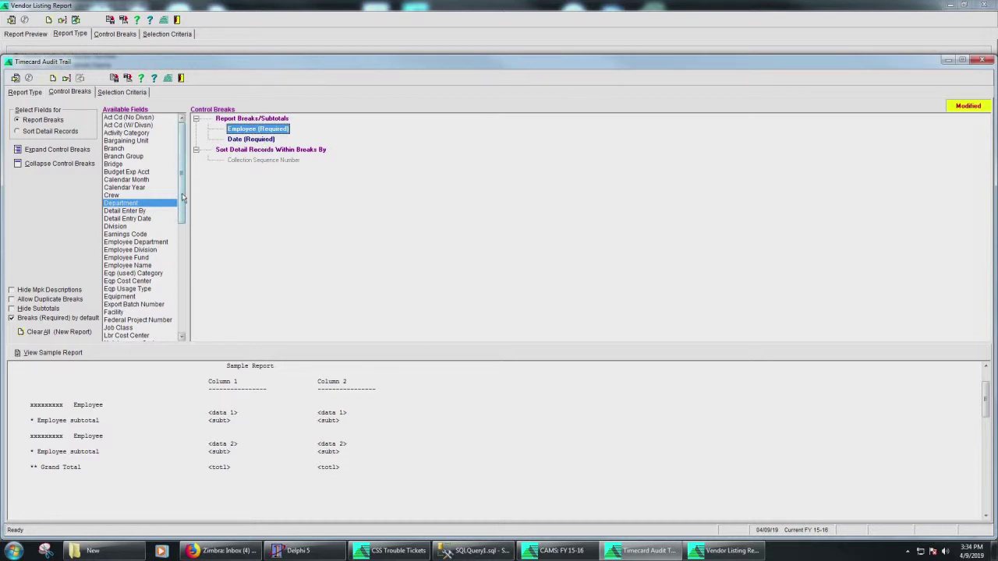
- Add Pay Adj Code and Project (W/ Lead Elmnts) to the report breaks below Date
{"action": "scroll", "coordinate": [182, 197], "scroll_direction": "down", "scroll_amount": 7}
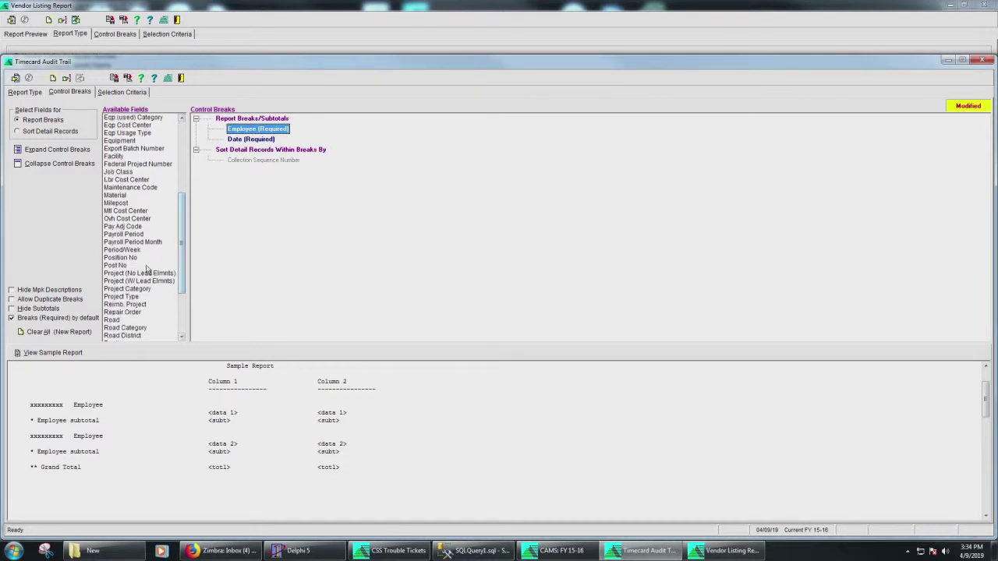
{"action": "scroll", "coordinate": [125, 288], "scroll_direction": "up", "scroll_amount": 3}
{"action": "double_click", "coordinate": [125, 288]}
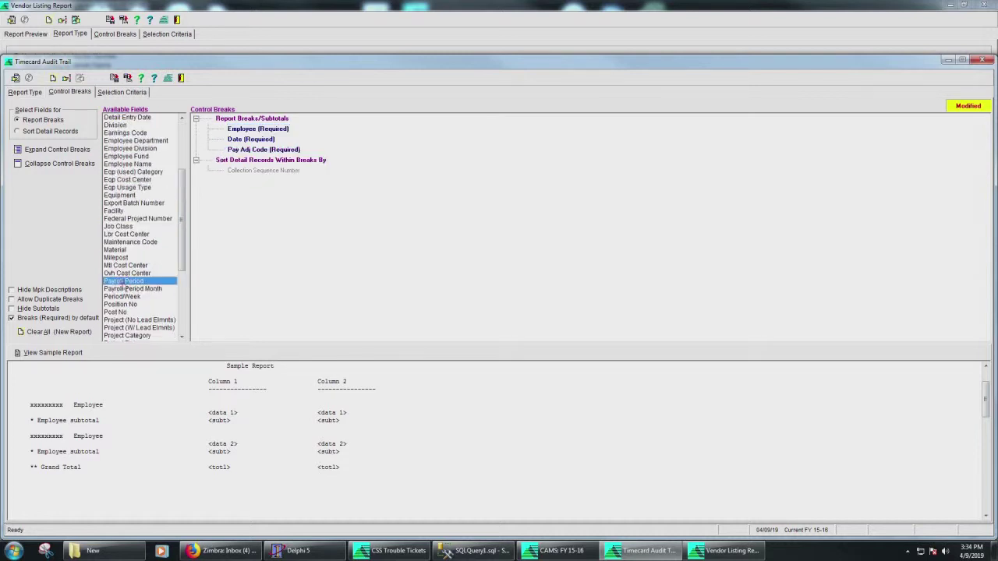
{"action": "left_click_drag", "start_coordinate": [180, 276], "coordinate": [184, 322]}
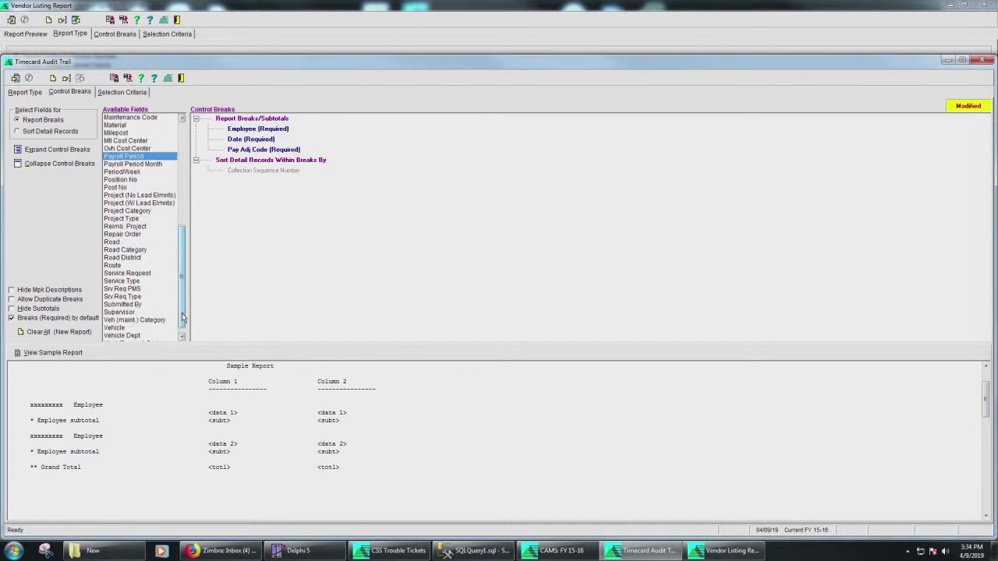
{"action": "left_click", "coordinate": [125, 203]}
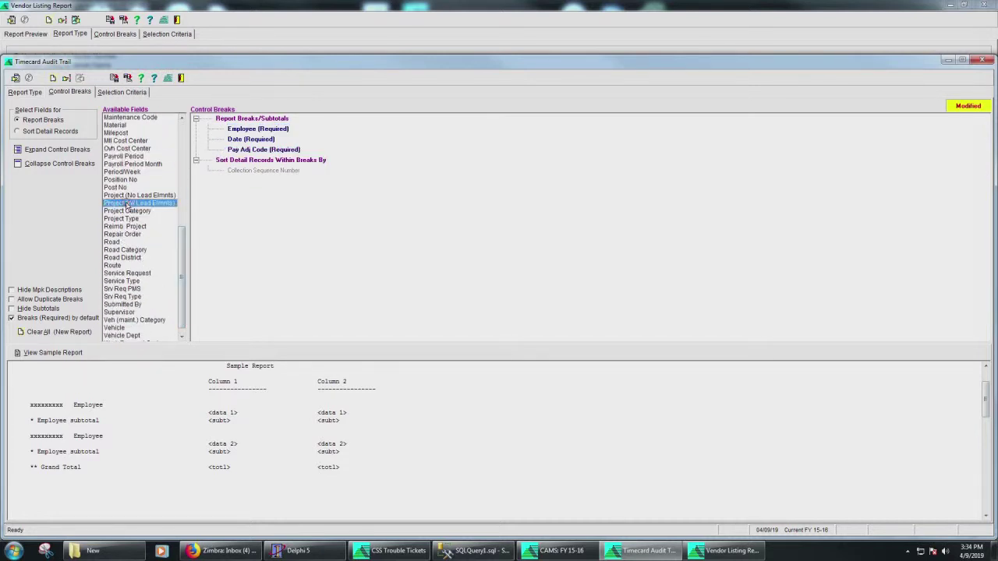
{"action": "double_click", "coordinate": [152, 205]}
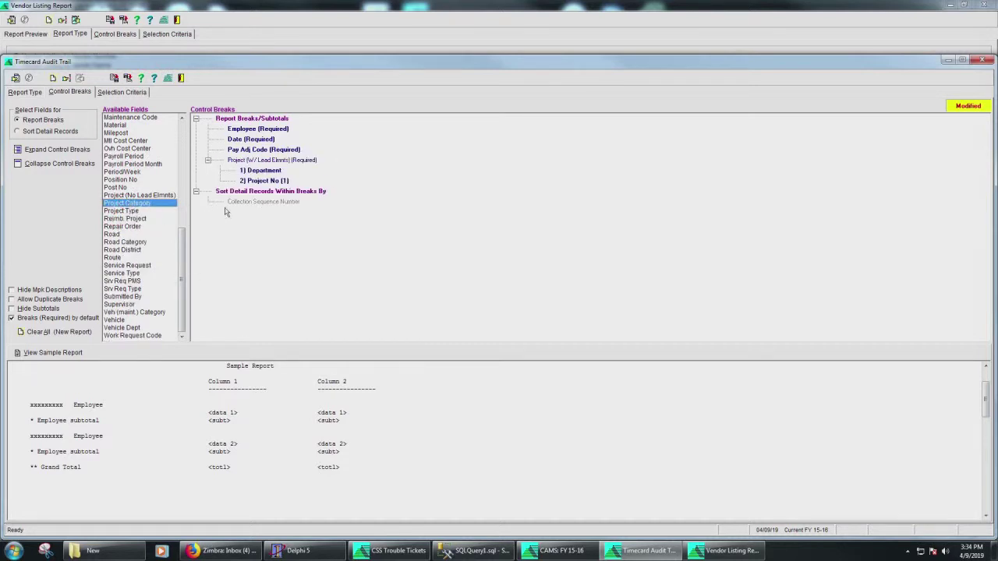
- Remove Pay Adj Code from the report breaks and move Project (W/ Lead Elmnts) above Employee
{"action": "left_click", "coordinate": [246, 149]}
{"action": "right_click", "coordinate": [255, 151]}
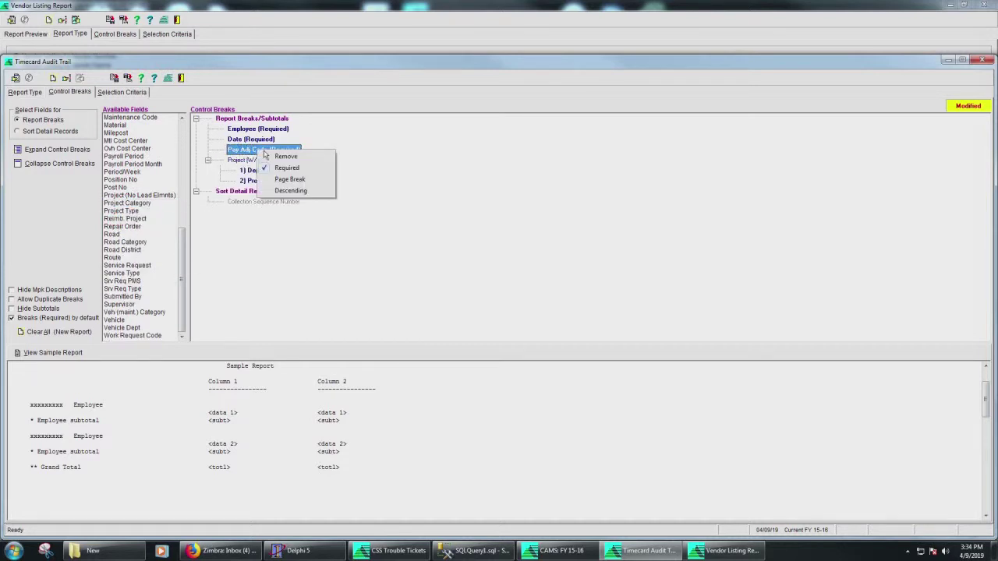
{"action": "left_click", "coordinate": [290, 158]}
{"action": "left_click_drag", "start_coordinate": [250, 150], "coordinate": [253, 131]}
{"action": "left_click_drag", "start_coordinate": [251, 132], "coordinate": [248, 130]}
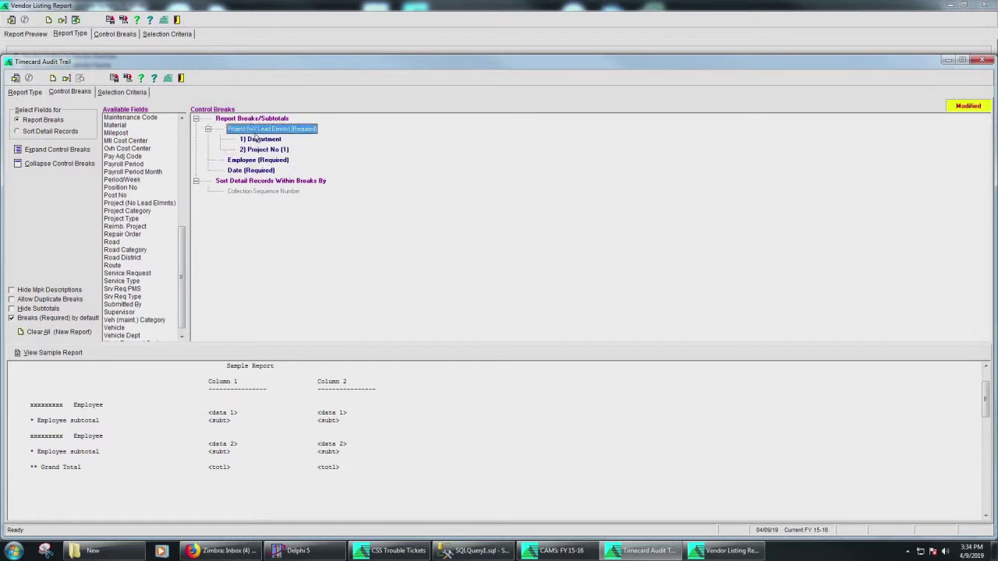
- Collapse the Project (W/ Lead Elmnts) break, make it not required, and remove it from the report breaks
{"action": "left_click", "coordinate": [208, 131]}
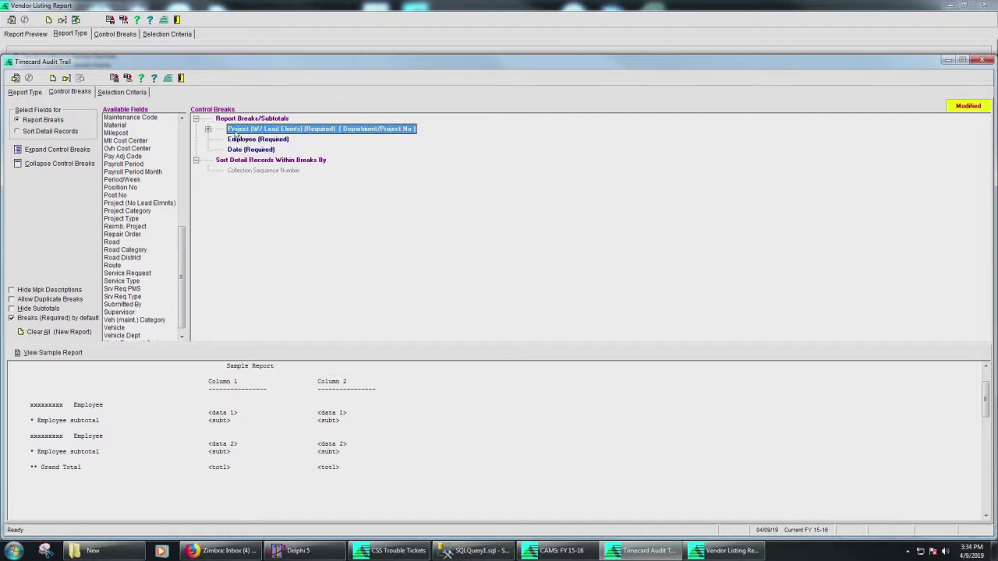
{"action": "right_click", "coordinate": [308, 134]}
{"action": "left_click", "coordinate": [337, 149]}
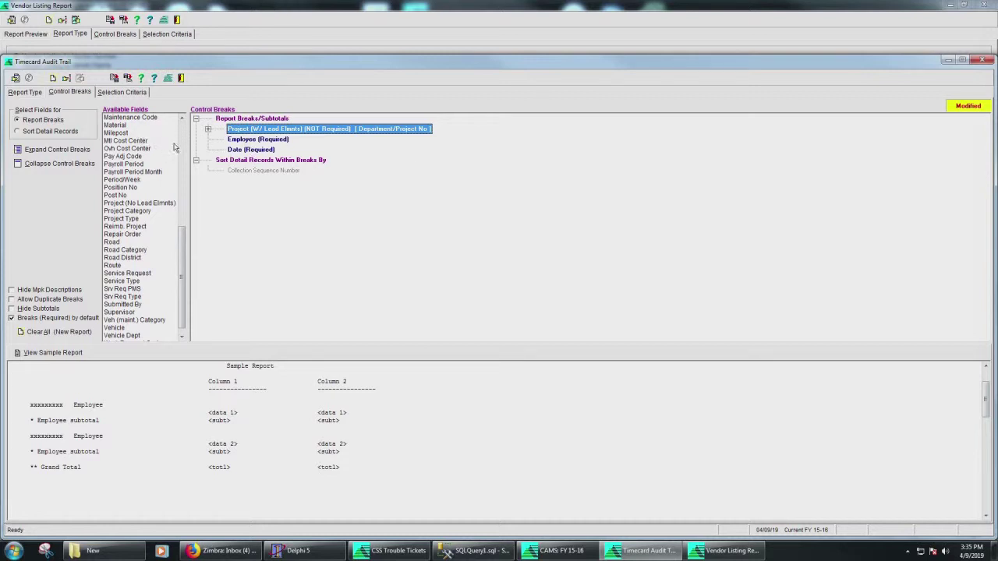
{"action": "right_click", "coordinate": [298, 133]}
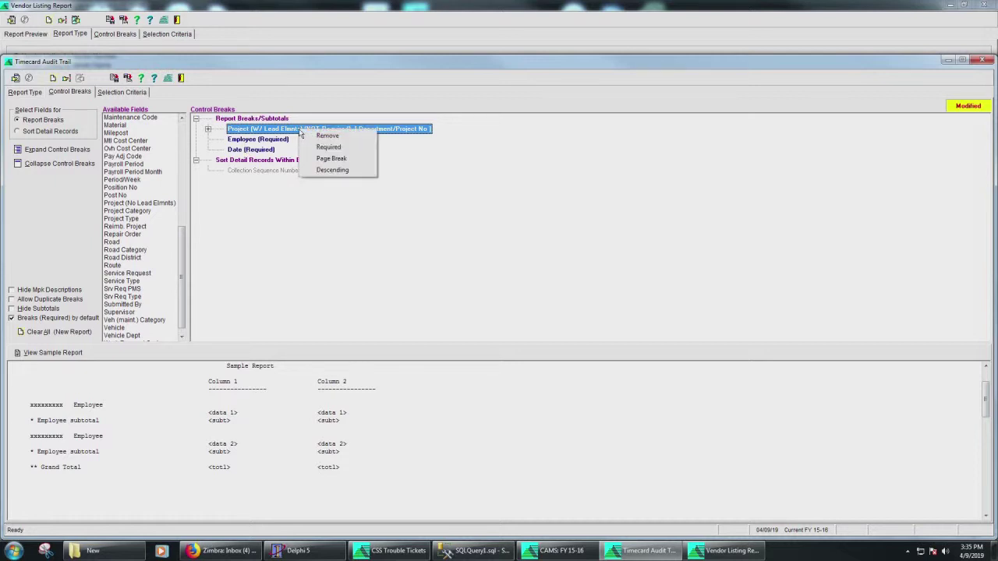
{"action": "left_click", "coordinate": [328, 137]}
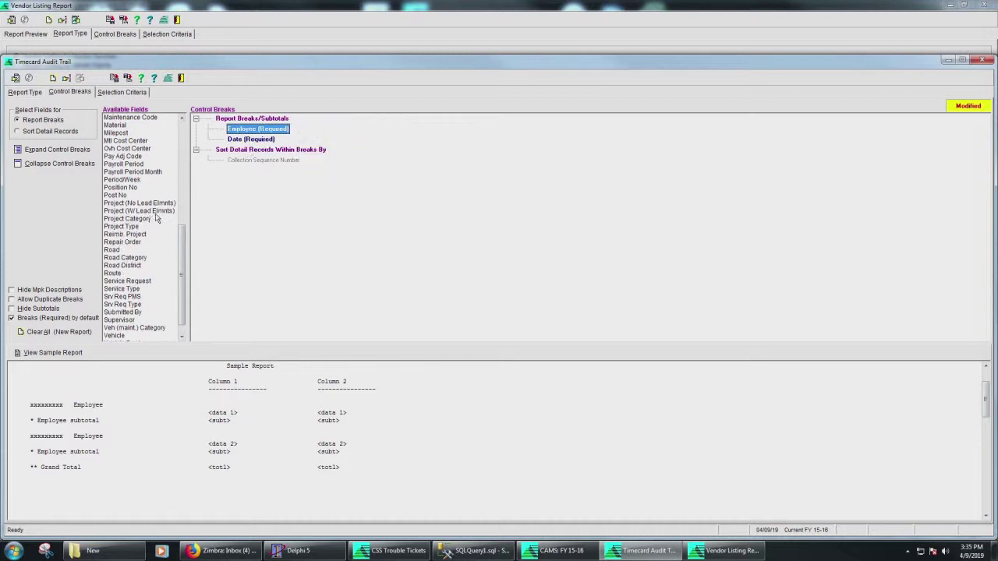
- Add Project (W/ Lead Elmnts) to the report breaks again and collapse its Department and Project No levels
{"action": "left_click", "coordinate": [131, 211]}
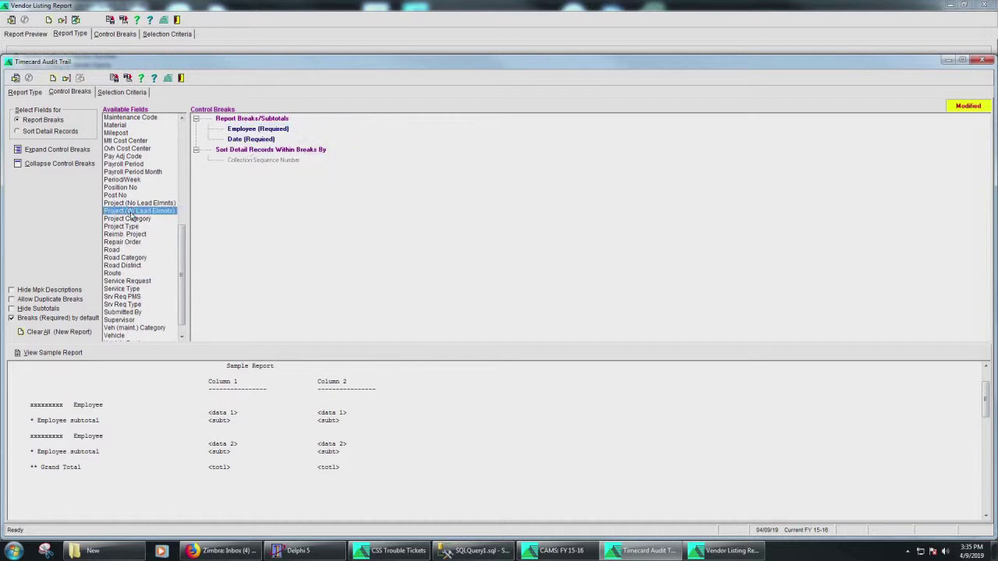
{"action": "double_click", "coordinate": [131, 212]}
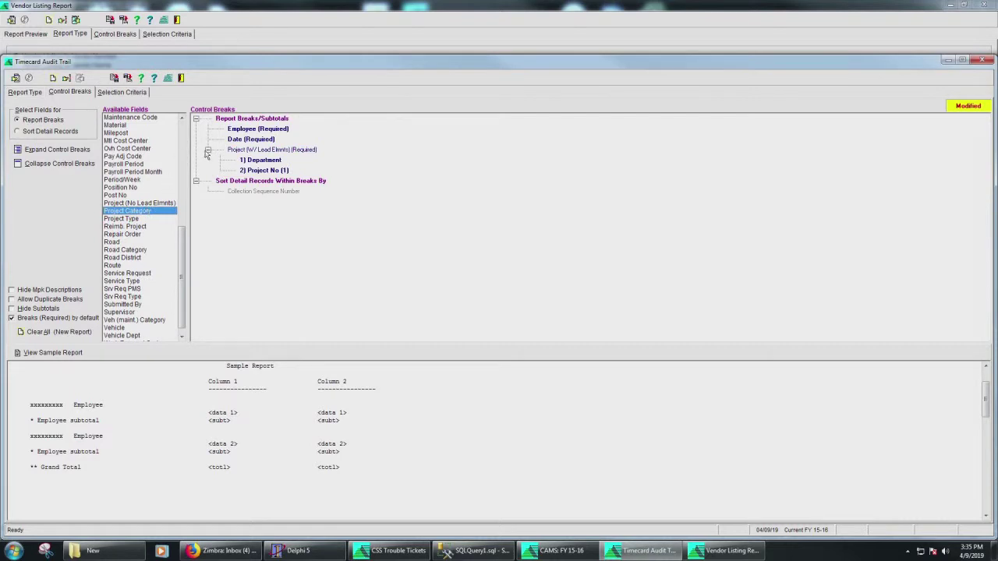
{"action": "left_click", "coordinate": [207, 151]}
- Turn on the page break for the Project (W/ Lead Elmnts) break, and turn it off again
{"action": "right_click", "coordinate": [261, 153]}
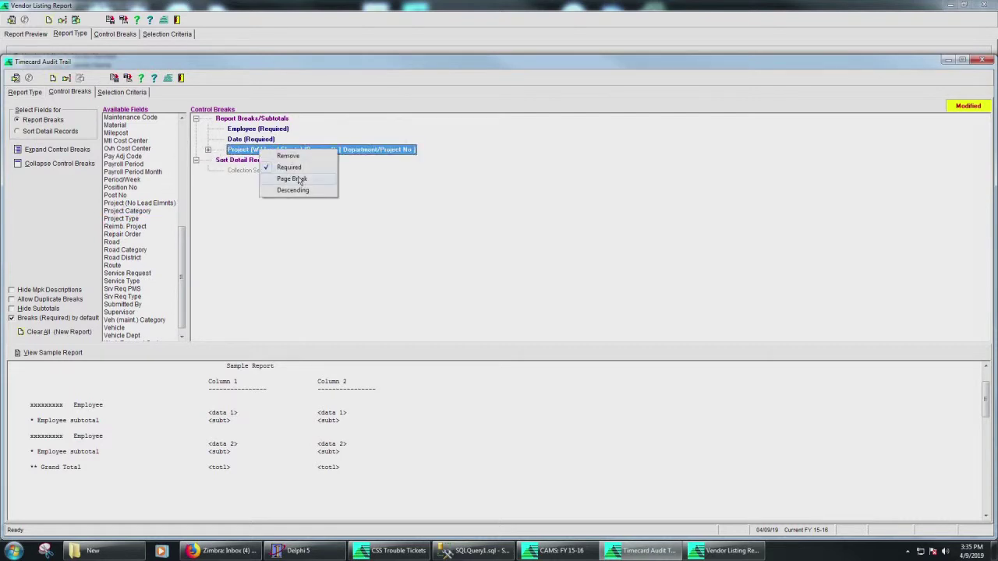
{"action": "left_click", "coordinate": [300, 180]}
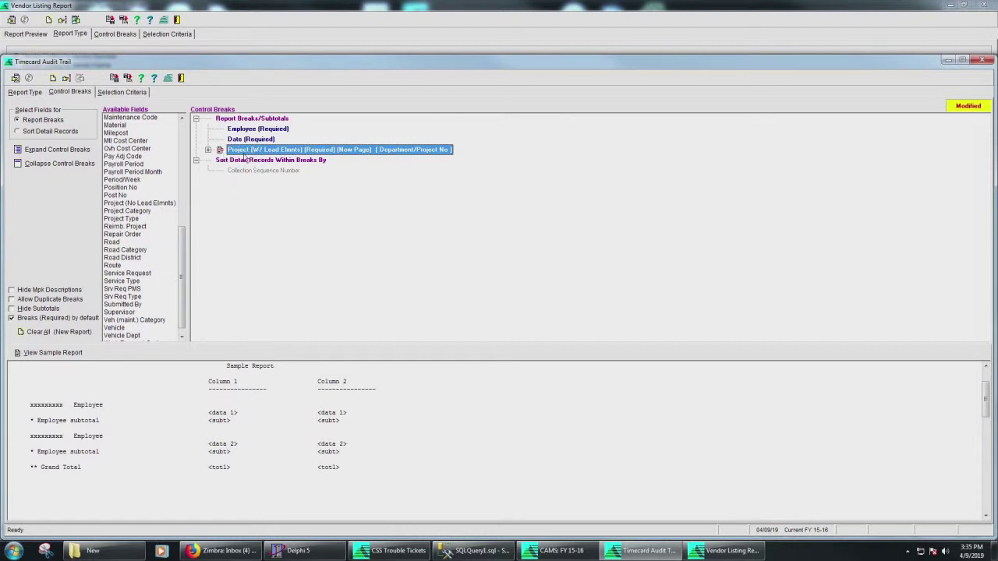
{"action": "right_click", "coordinate": [245, 156]}
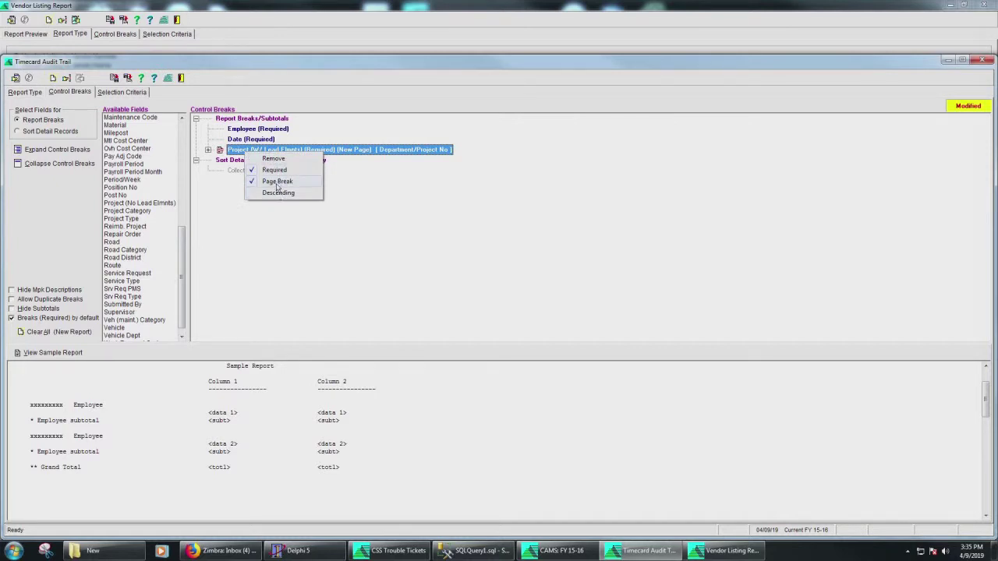
{"action": "left_click", "coordinate": [279, 181]}
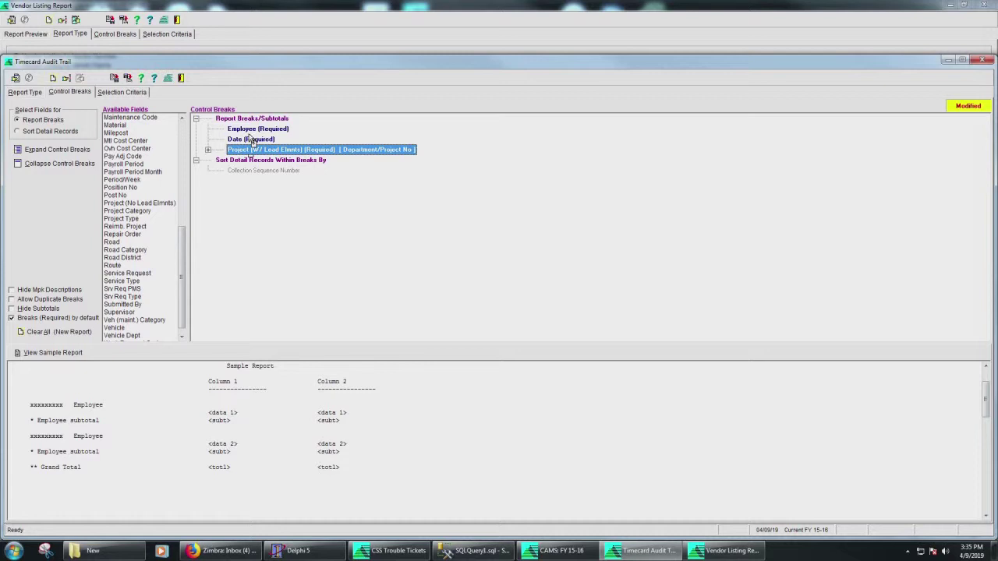
- Move the Project (W/ Lead Elmnts) break above Employee and regenerate the sample report
{"action": "left_click_drag", "start_coordinate": [250, 137], "coordinate": [250, 129]}
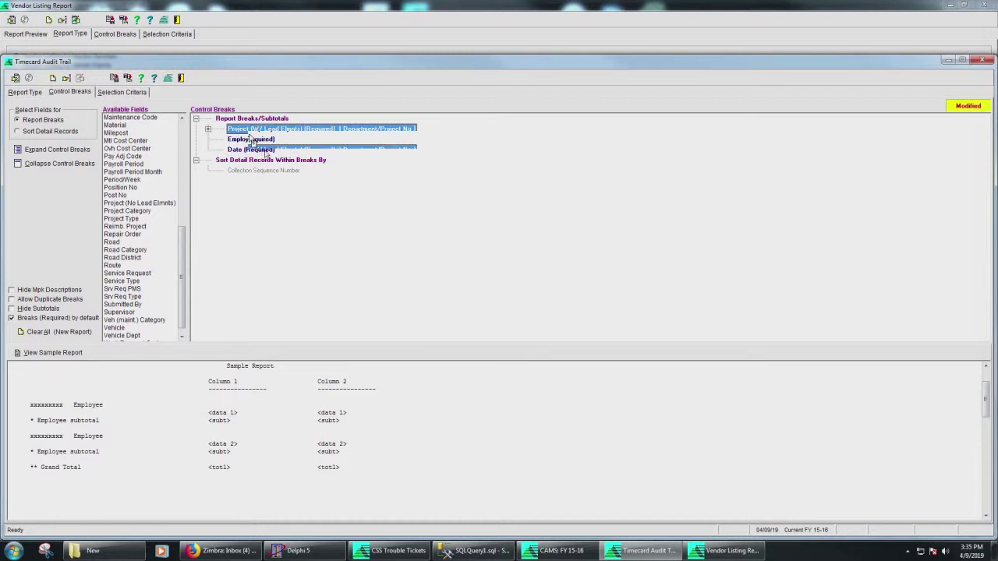
{"action": "left_click", "coordinate": [251, 139]}
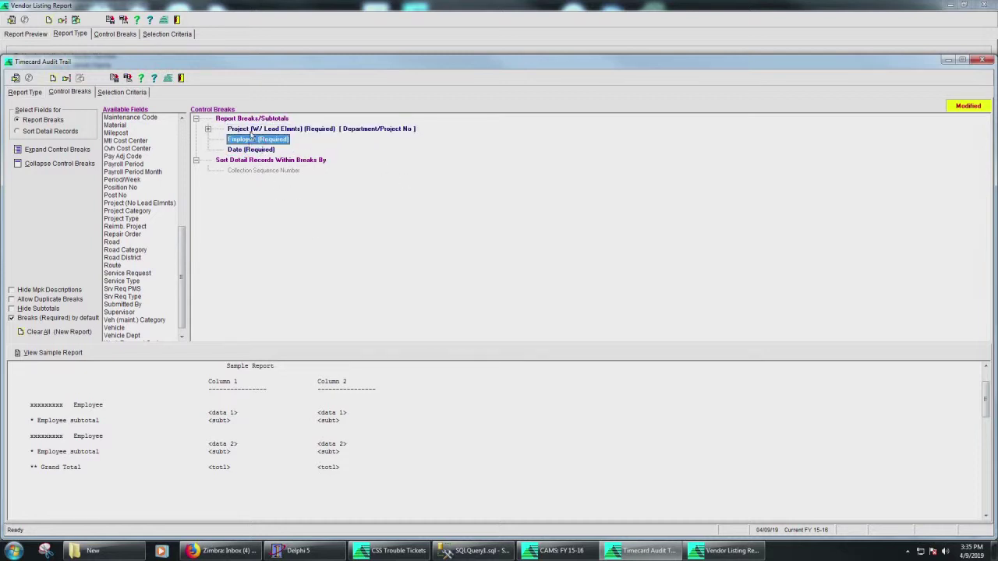
{"action": "left_click", "coordinate": [37, 353]}
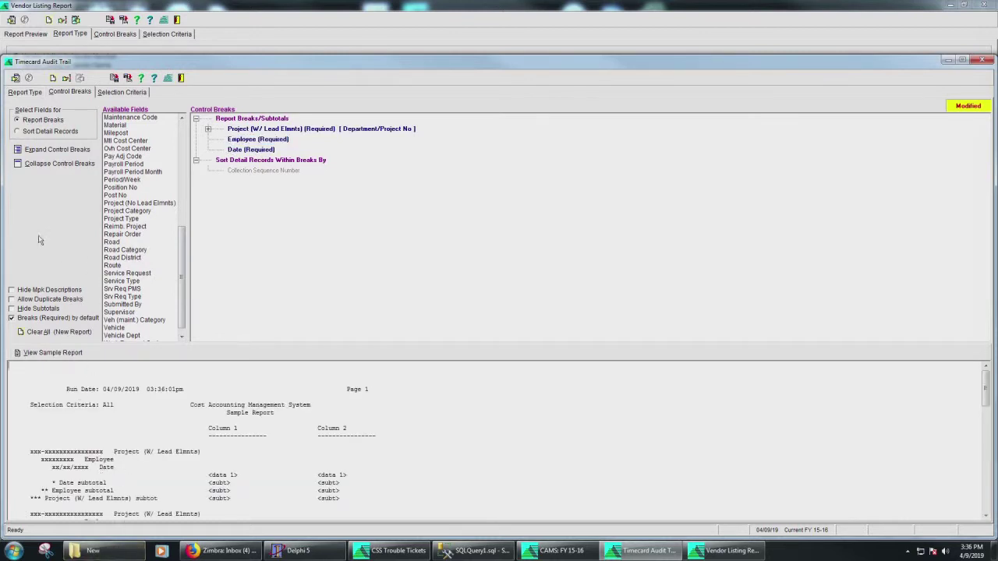
- Run the Timecard Audit Trail report and examine its first project, employee and date headings
{"action": "left_click", "coordinate": [14, 79]}
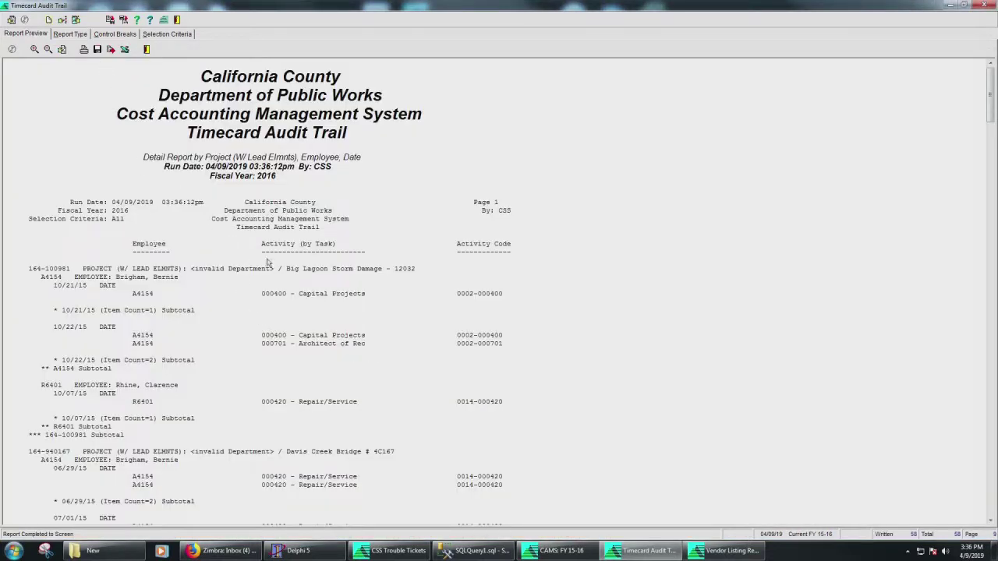
{"action": "left_click_drag", "start_coordinate": [22, 268], "coordinate": [296, 272]}
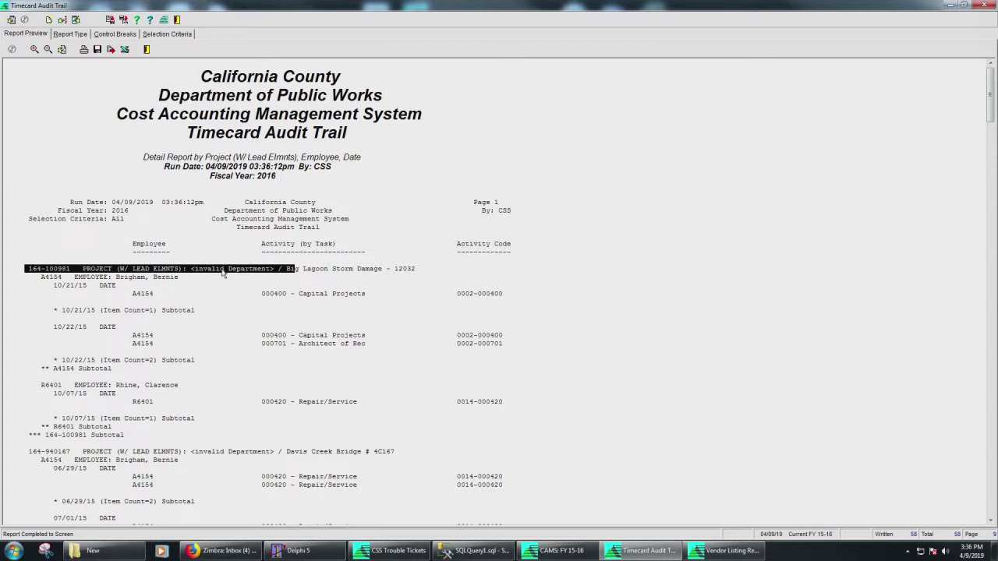
{"action": "left_click", "coordinate": [272, 271]}
{"action": "left_click_drag", "start_coordinate": [283, 272], "coordinate": [413, 273]}
{"action": "left_click_drag", "start_coordinate": [36, 276], "coordinate": [191, 281]}
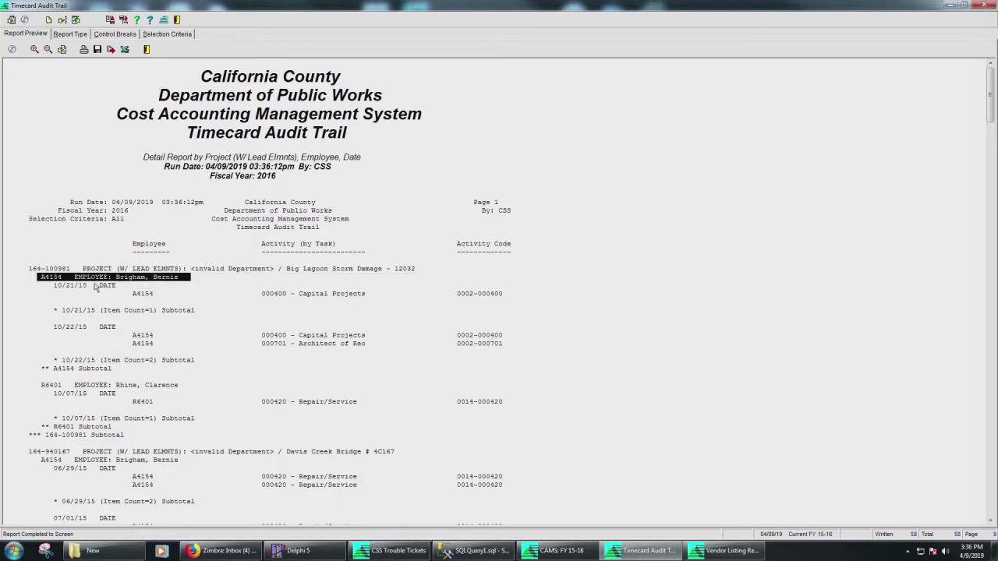
{"action": "left_click_drag", "start_coordinate": [52, 287], "coordinate": [152, 291]}
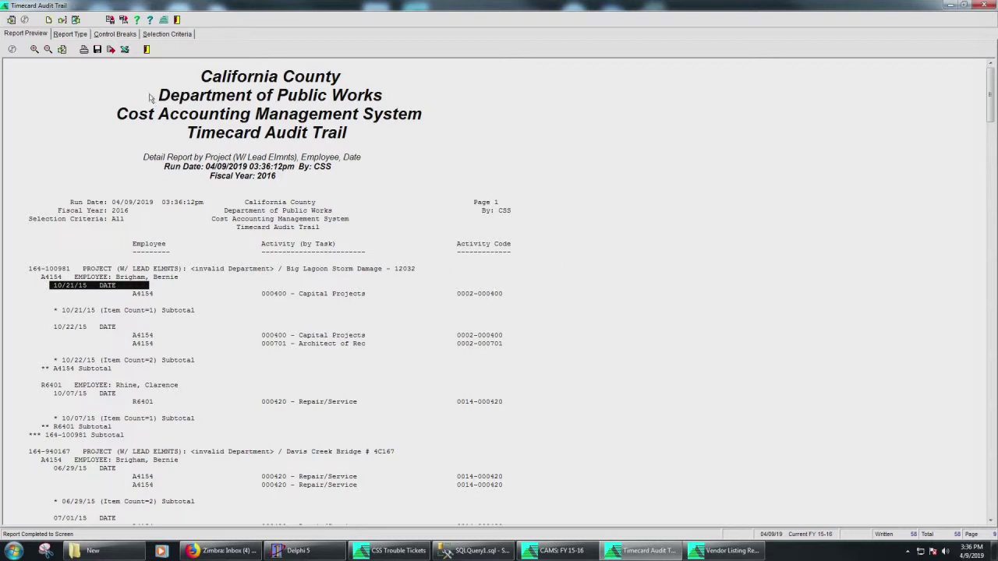
- Open the report's column selection, restore all columns to the default layout, and accept the change
{"action": "left_click", "coordinate": [61, 20]}
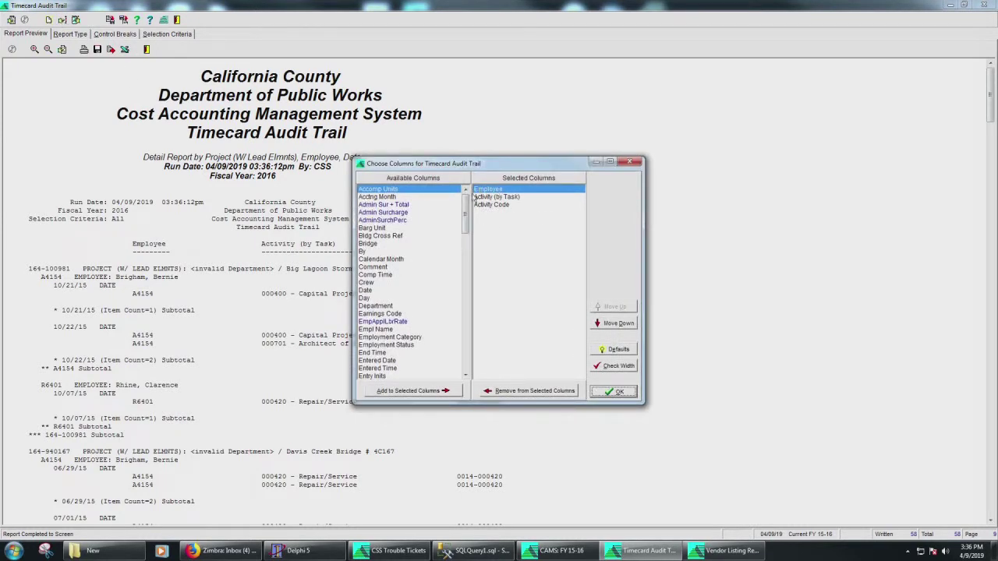
{"action": "left_click_drag", "start_coordinate": [466, 210], "coordinate": [459, 187]}
{"action": "left_click_drag", "start_coordinate": [493, 164], "coordinate": [703, 167]}
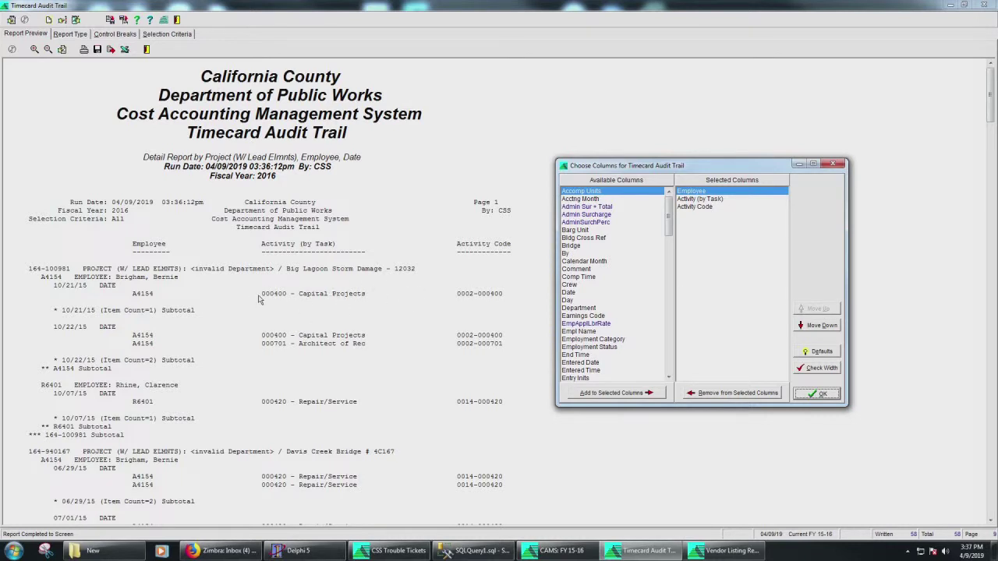
{"action": "left_click", "coordinate": [820, 352]}
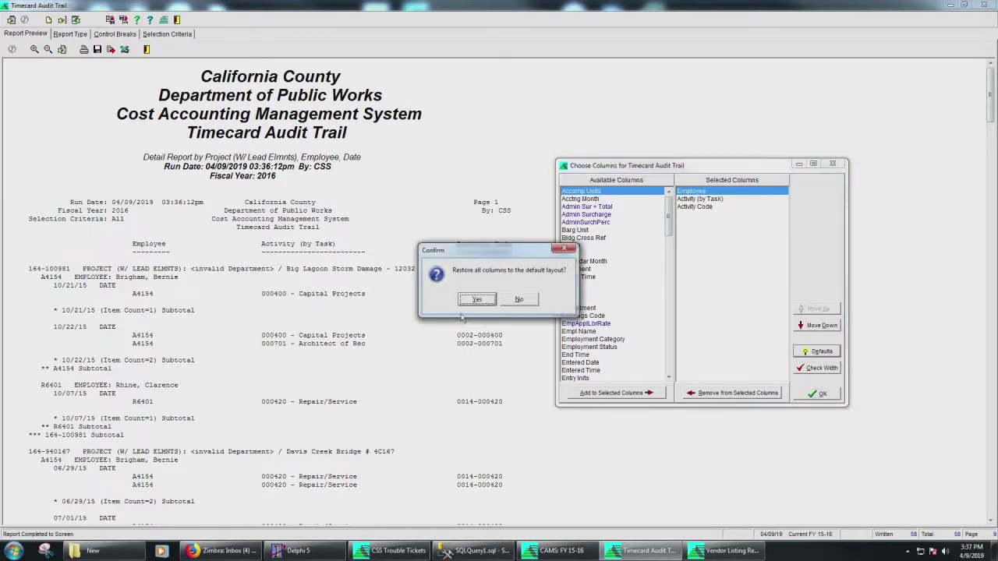
{"action": "left_click", "coordinate": [475, 301]}
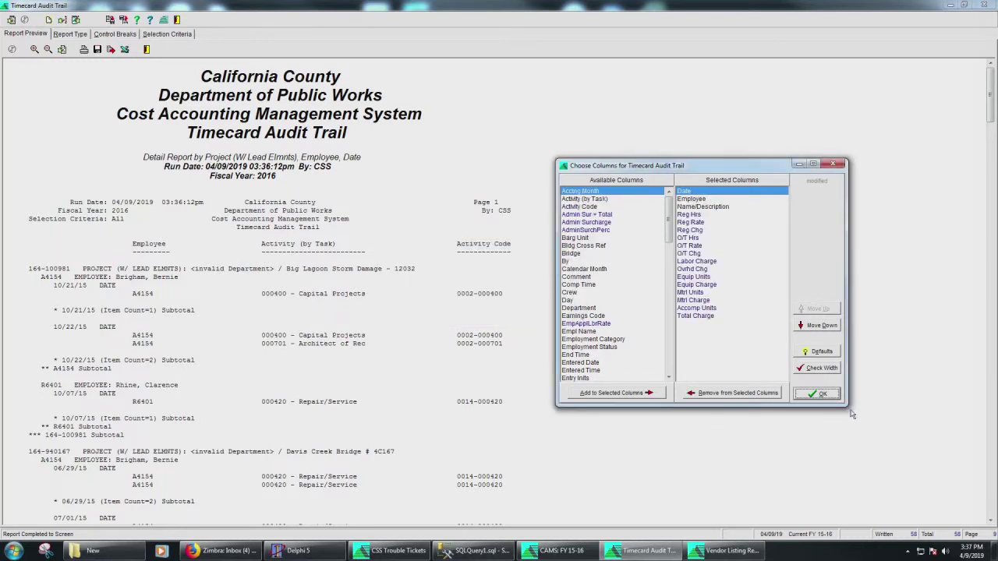
{"action": "left_click", "coordinate": [822, 395]}
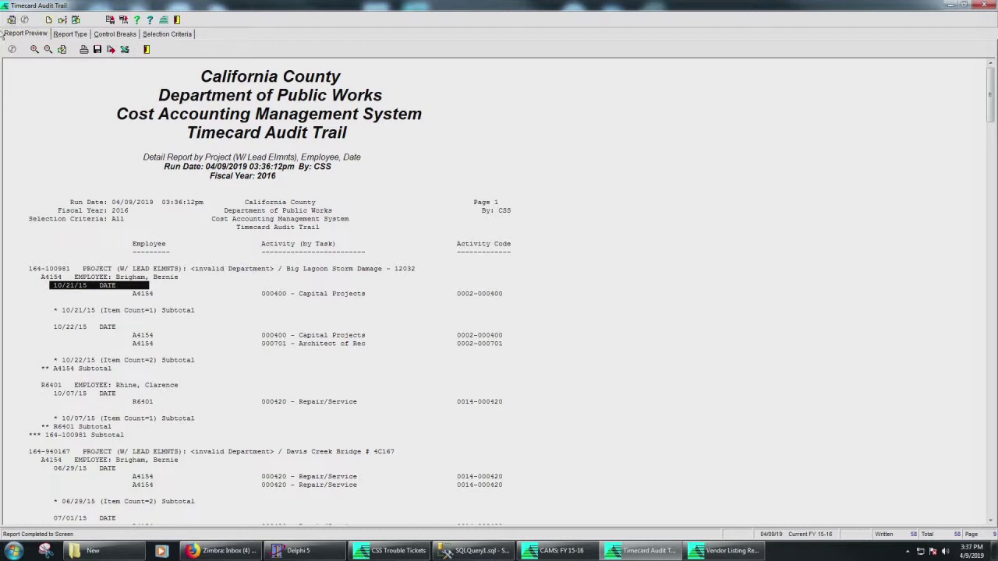
- Set the selection criteria to All and reprint the Timecard Audit Trail report with its default columns
{"action": "left_click", "coordinate": [145, 34]}
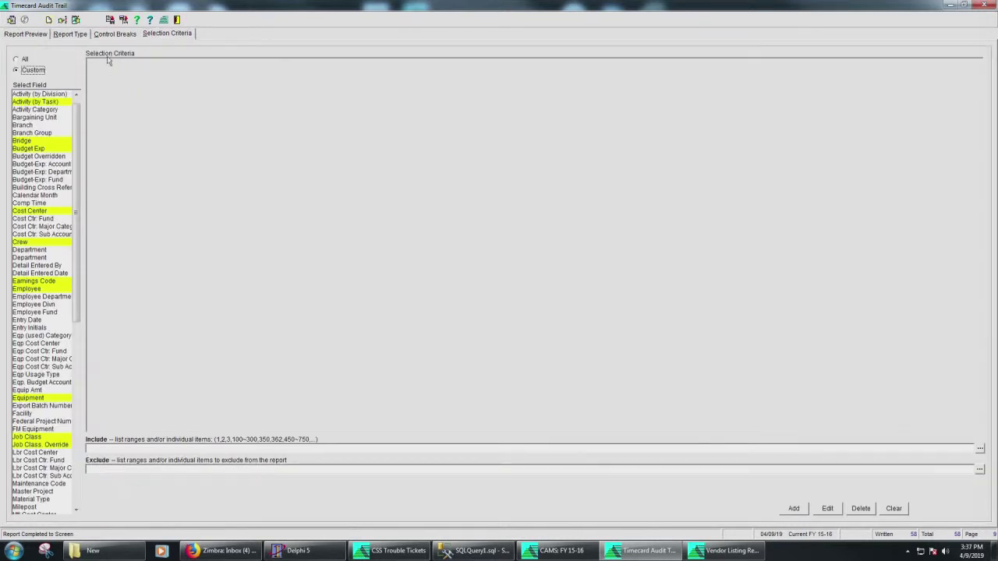
{"action": "left_click", "coordinate": [25, 59]}
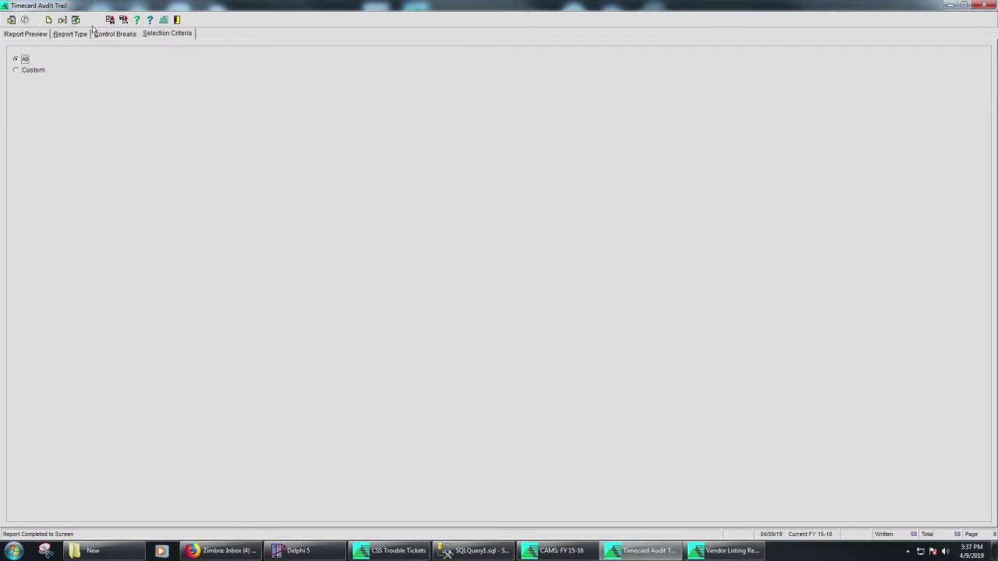
{"action": "left_click", "coordinate": [39, 36]}
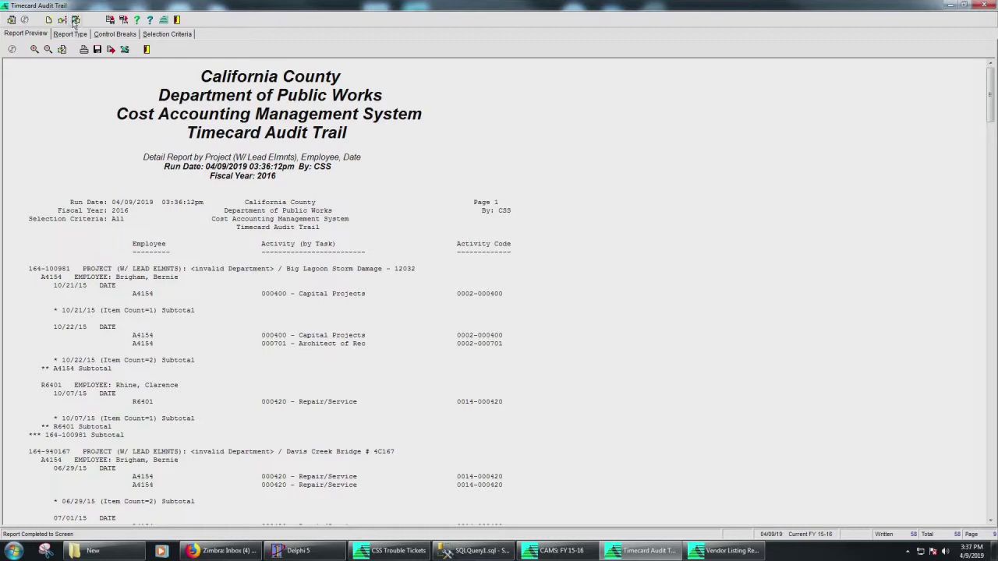
{"action": "left_click", "coordinate": [75, 20]}
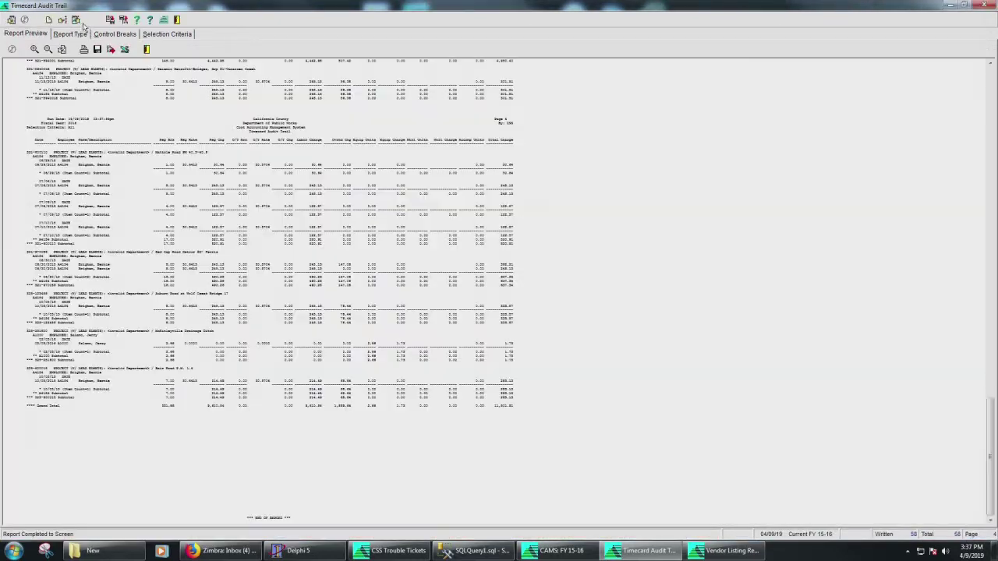
{"action": "left_click", "coordinate": [35, 49]}
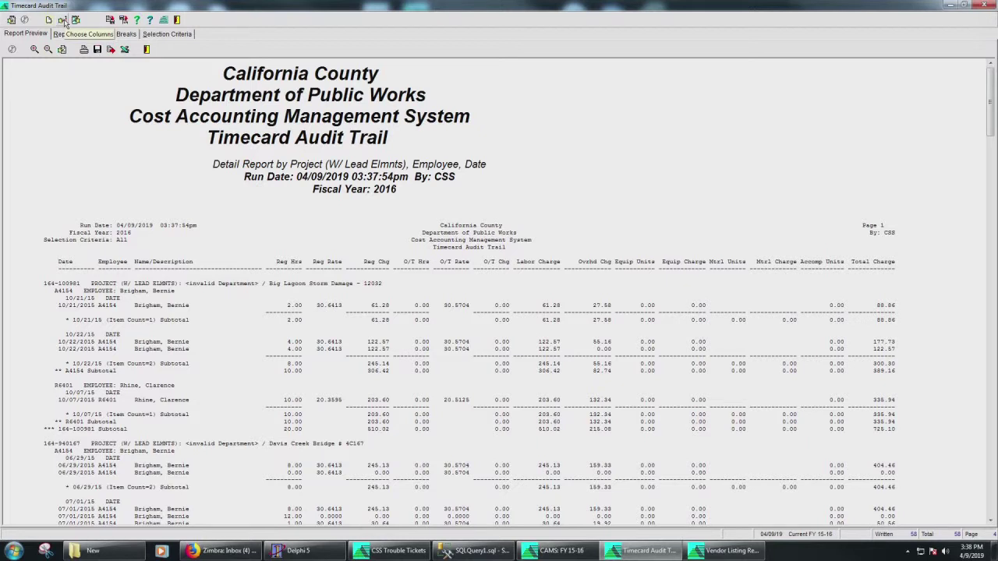
- Examine the first project and employee headings and the first detail line, comparing them with the report's control breaks
{"action": "left_click", "coordinate": [37, 284]}
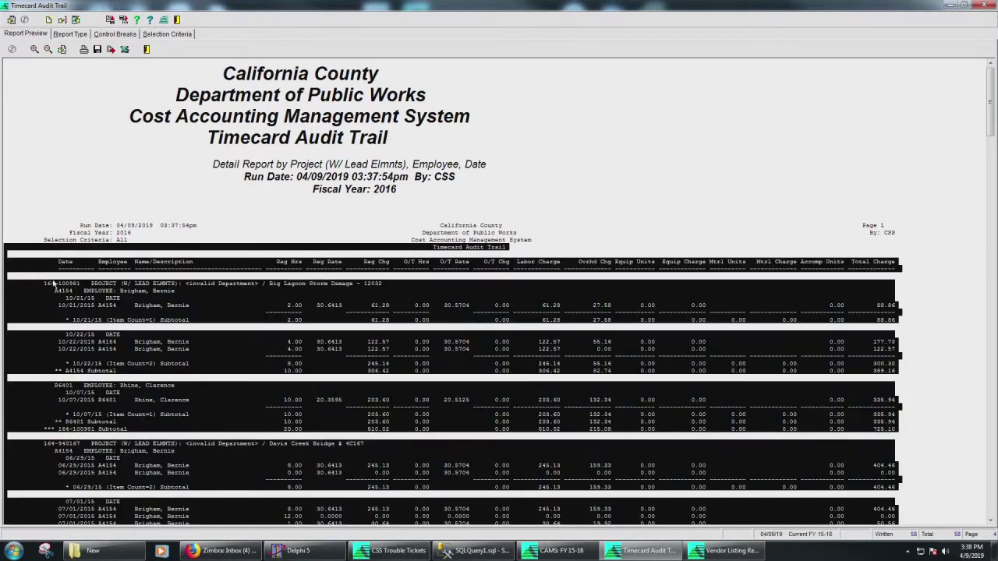
{"action": "left_click_drag", "start_coordinate": [52, 289], "coordinate": [350, 283]}
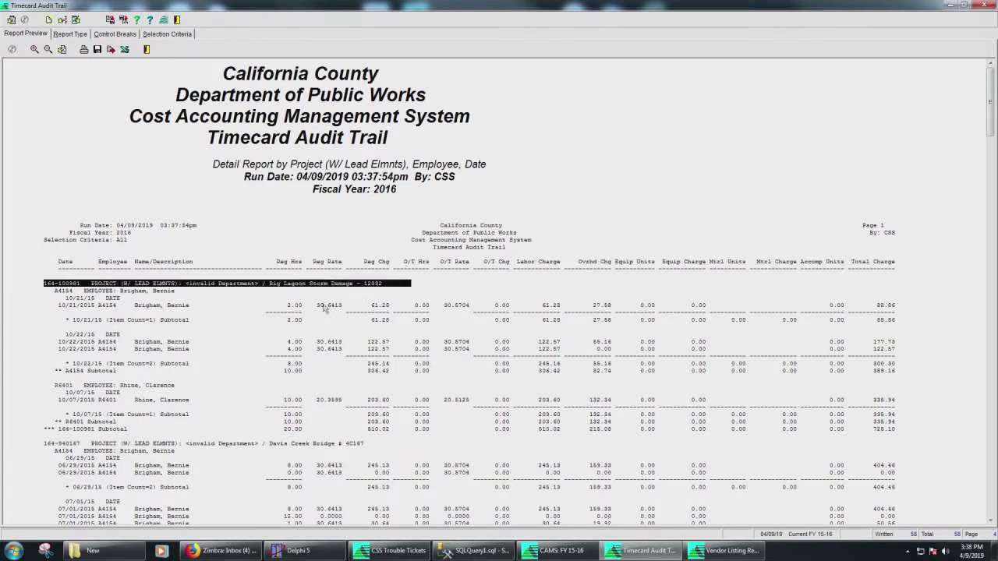
{"action": "left_click_drag", "start_coordinate": [53, 292], "coordinate": [201, 279]}
{"action": "left_click", "coordinate": [117, 34]}
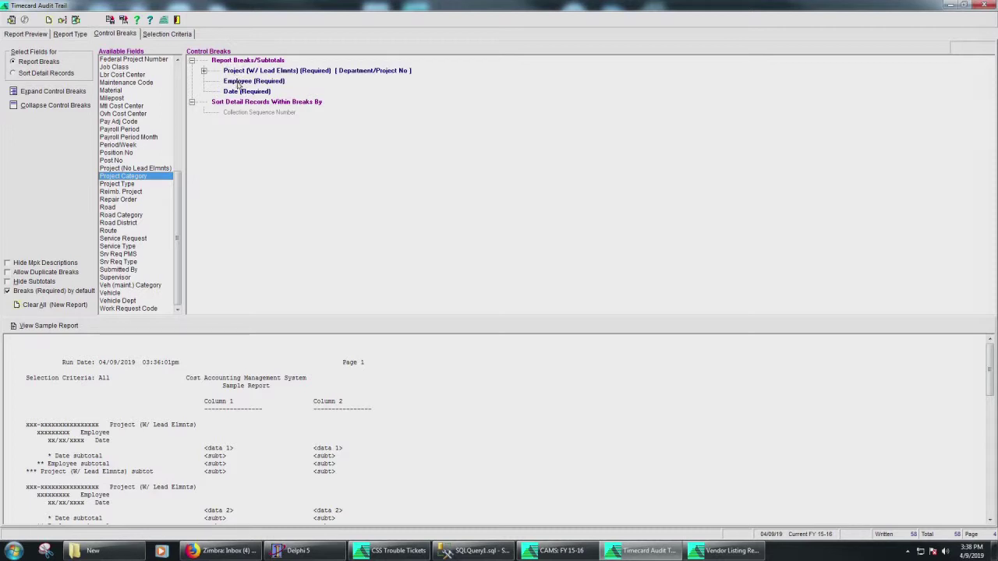
{"action": "left_click", "coordinate": [39, 35]}
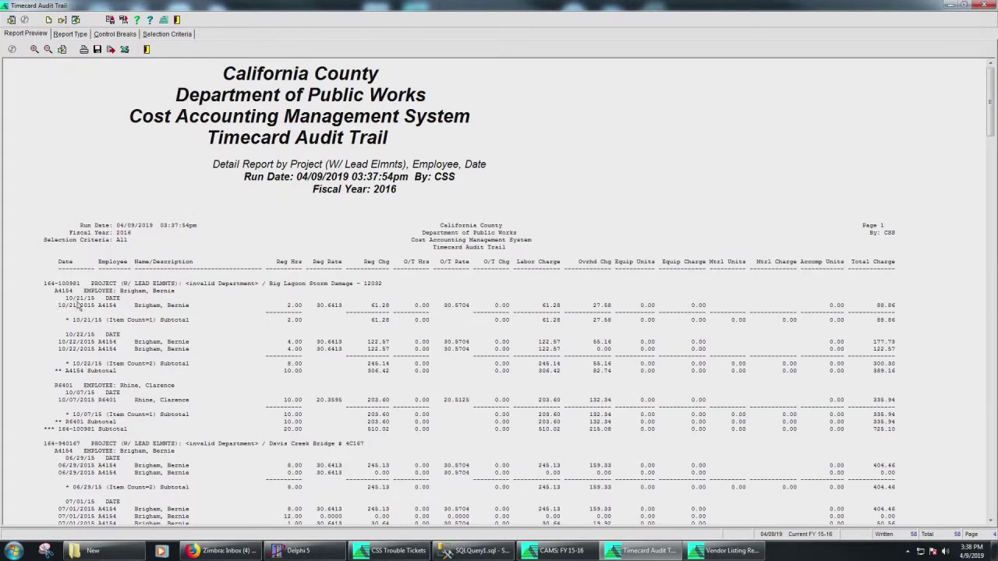
{"action": "left_click_drag", "start_coordinate": [62, 304], "coordinate": [266, 306]}
{"action": "left_click_drag", "start_coordinate": [52, 312], "coordinate": [405, 307]}
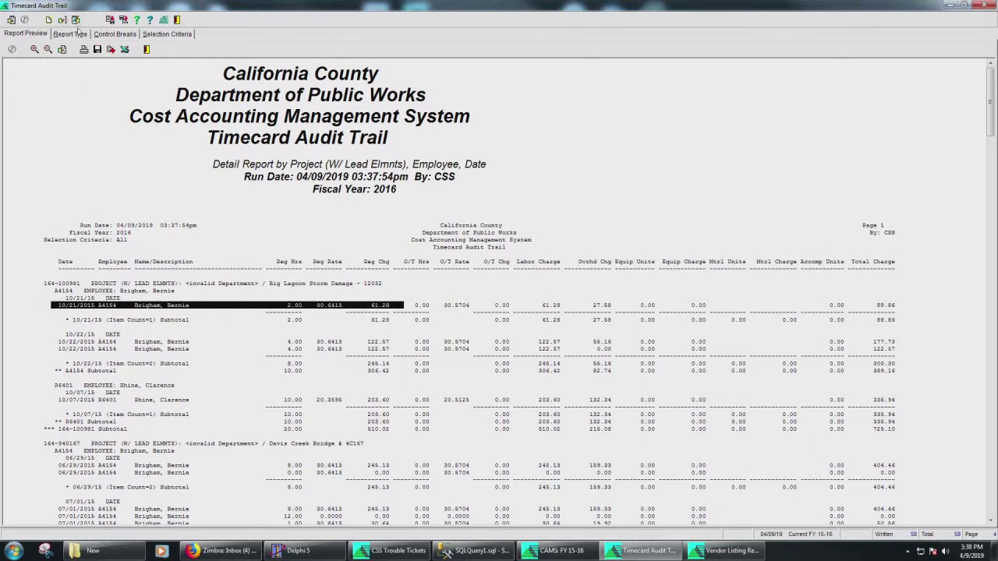
{"action": "left_click", "coordinate": [67, 299]}
{"action": "left_click_drag", "start_coordinate": [56, 309], "coordinate": [404, 303]}
{"action": "left_click", "coordinate": [134, 110]}
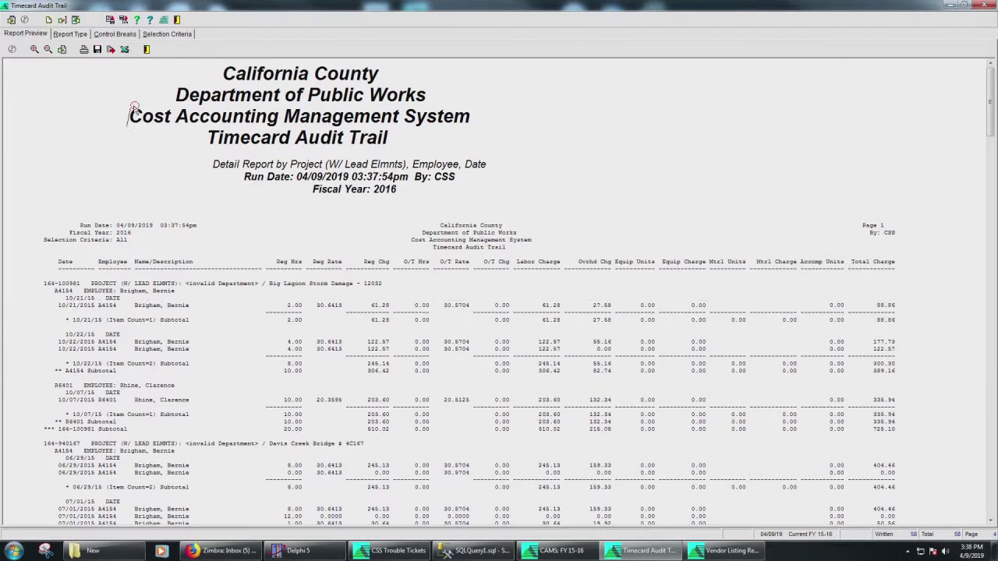
- Remove the Date control break, then recollect and print the Timecard Audit Trail report
{"action": "left_click", "coordinate": [117, 34]}
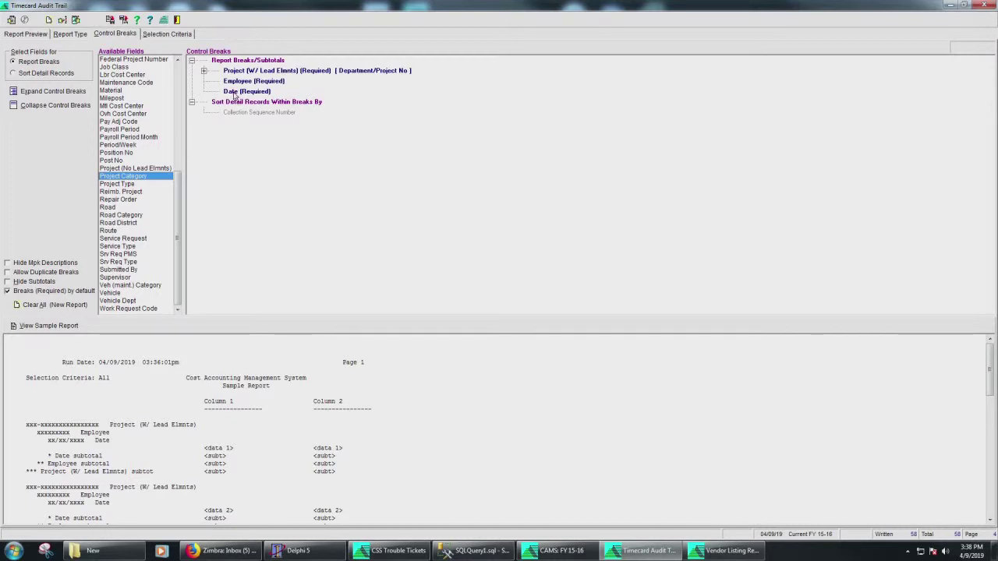
{"action": "left_click", "coordinate": [234, 92]}
{"action": "right_click", "coordinate": [235, 93]}
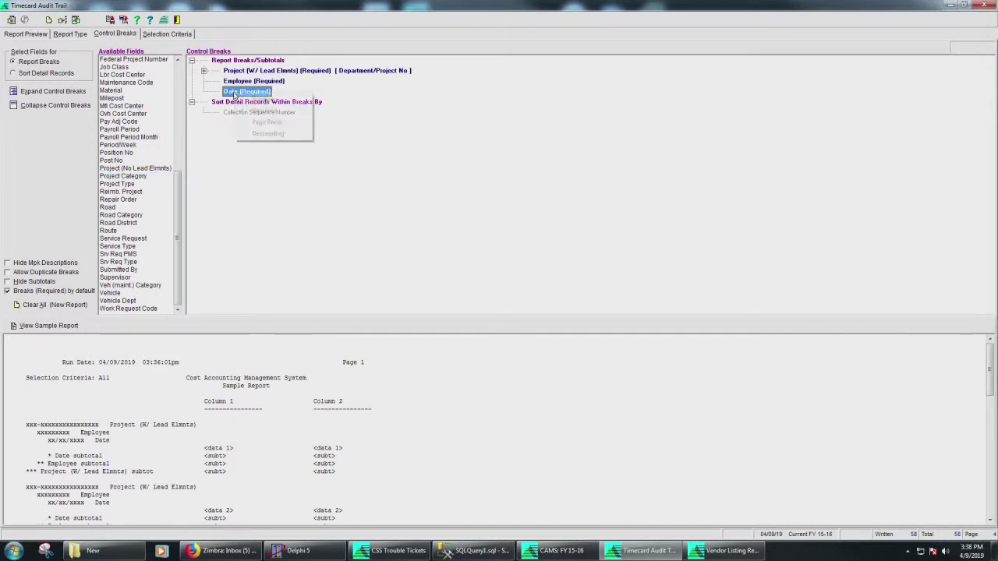
{"action": "left_click", "coordinate": [262, 100]}
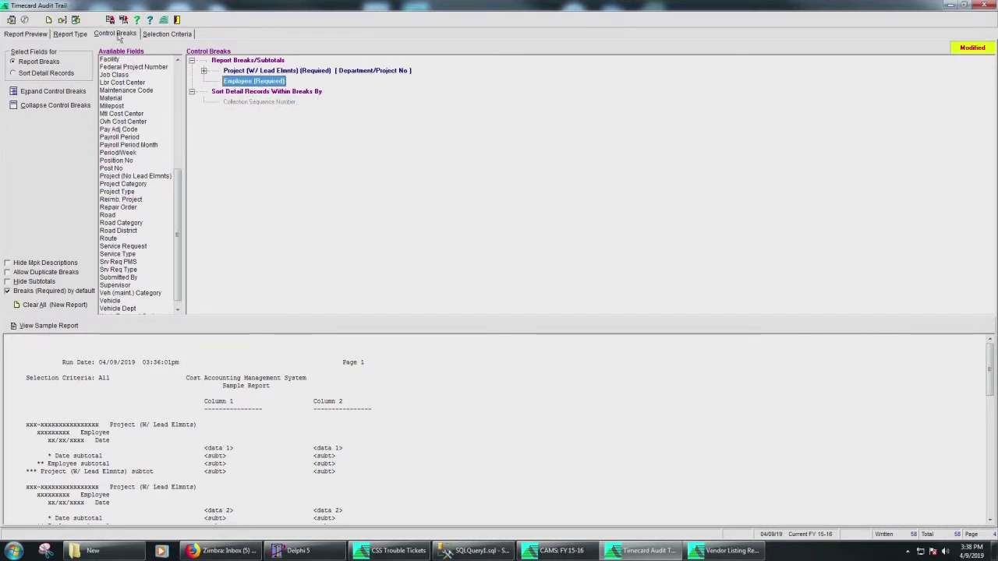
{"action": "left_click", "coordinate": [75, 19]}
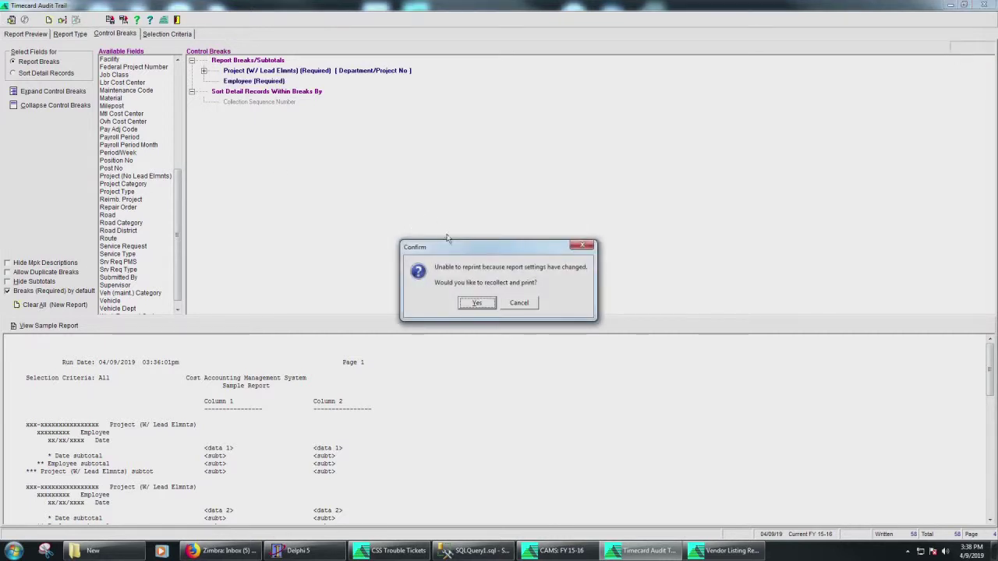
{"action": "left_click", "coordinate": [475, 304]}
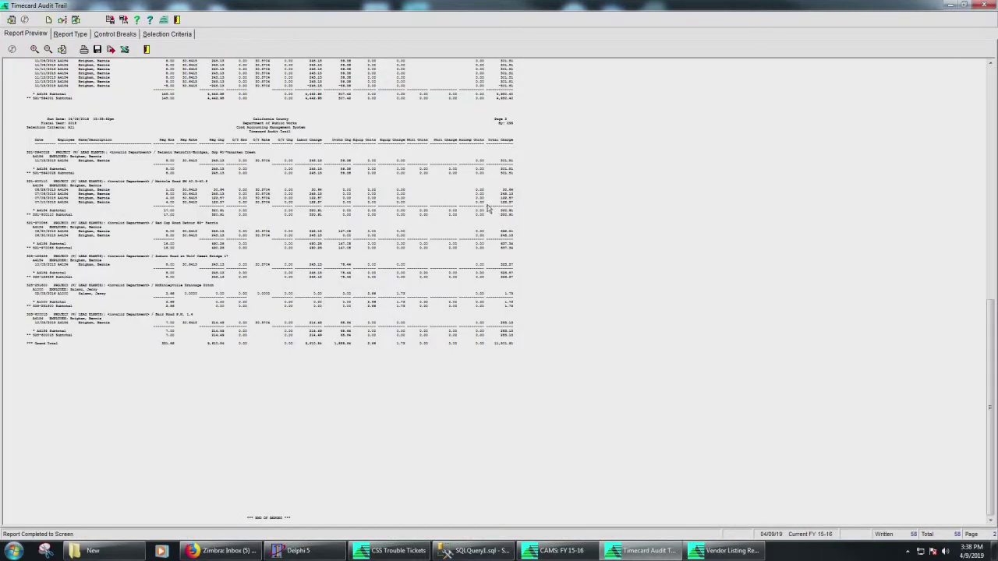
{"action": "left_click", "coordinate": [33, 48]}
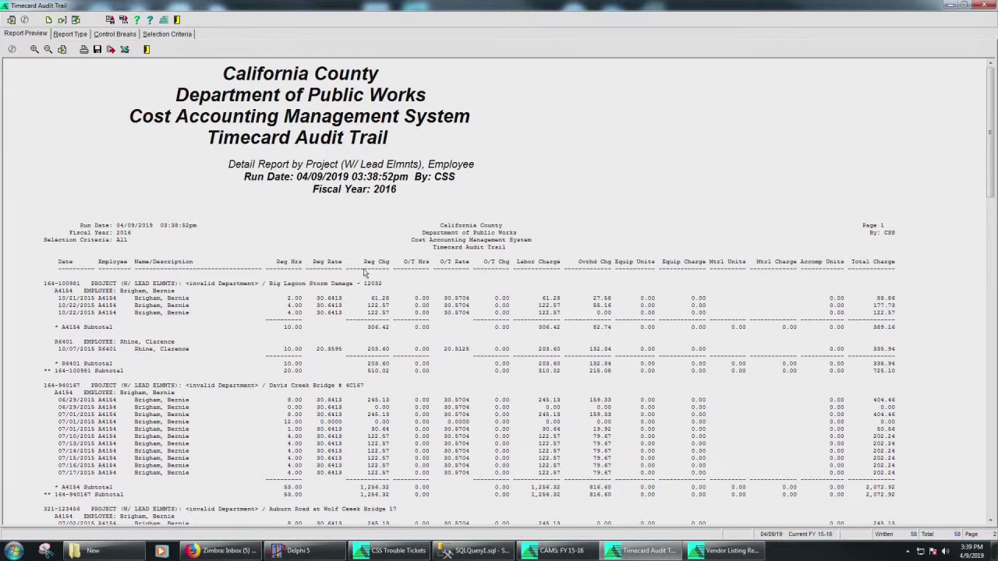
- Examine the report's title block, break description, run date and fiscal year lines, and the page header beneath them
{"action": "left_click_drag", "start_coordinate": [216, 72], "coordinate": [499, 199]}
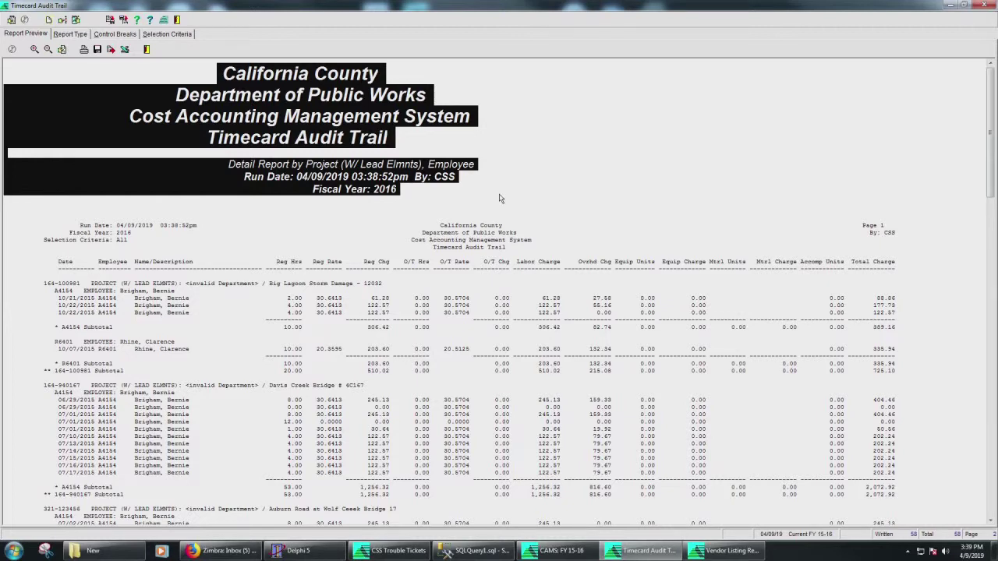
{"action": "left_click", "coordinate": [220, 141]}
{"action": "left_click_drag", "start_coordinate": [226, 163], "coordinate": [493, 164]}
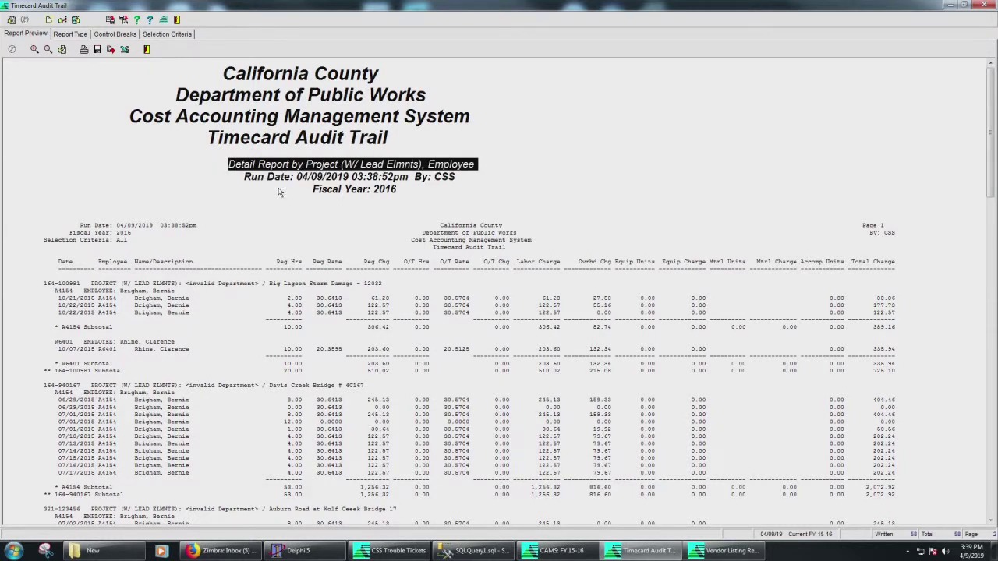
{"action": "left_click_drag", "start_coordinate": [246, 179], "coordinate": [519, 185]}
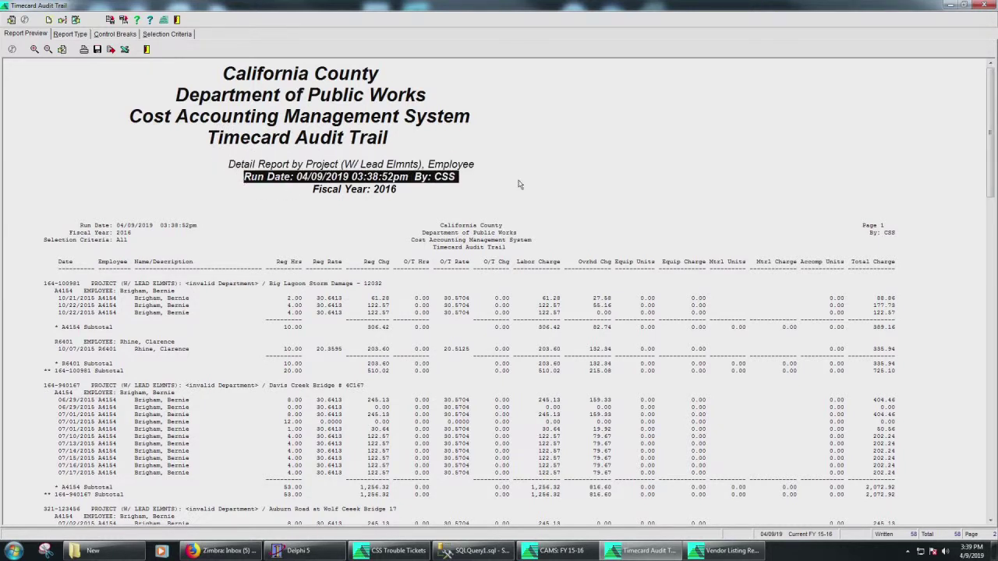
{"action": "left_click_drag", "start_coordinate": [306, 197], "coordinate": [438, 198]}
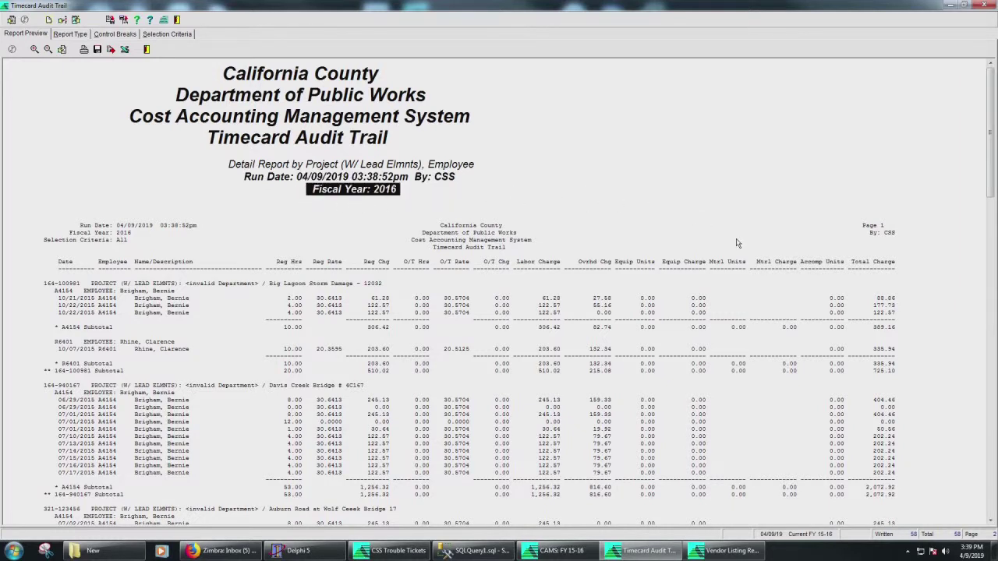
{"action": "left_click", "coordinate": [433, 262]}
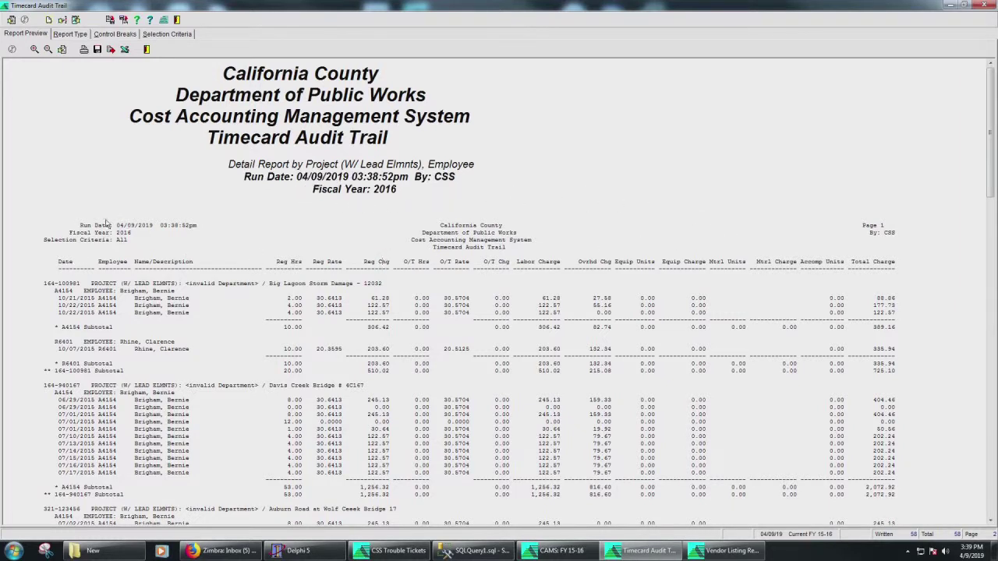
{"action": "left_click_drag", "start_coordinate": [67, 222], "coordinate": [912, 251]}
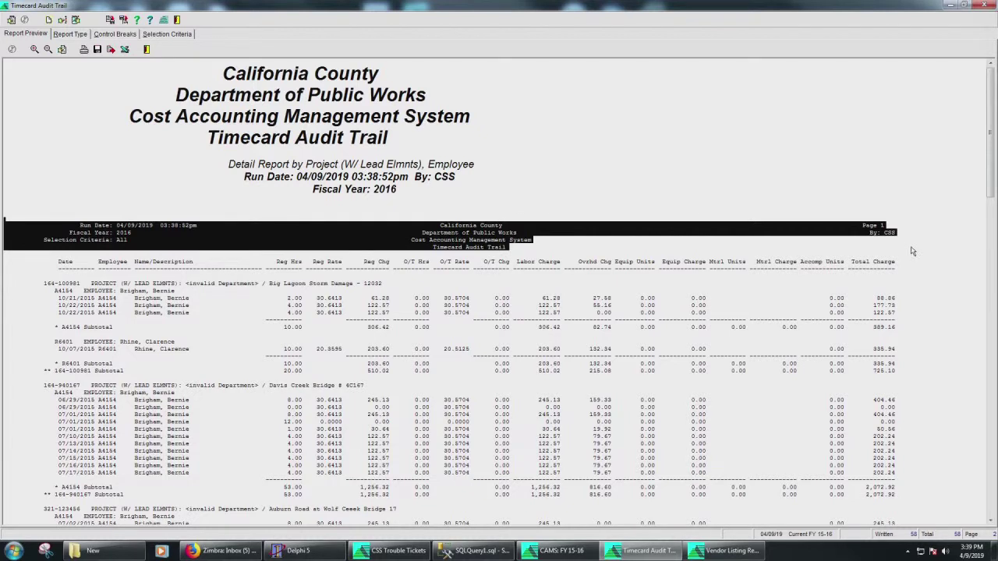
{"action": "left_click", "coordinate": [745, 294]}
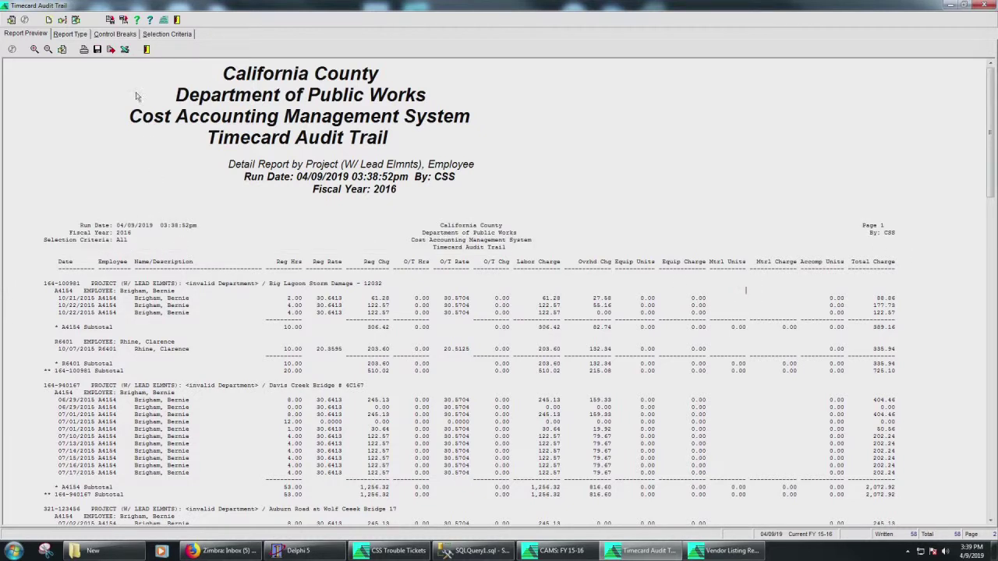
- Remove Reg Rate, O/T Rate, Ovrhd Chg, Mtrl Units, Mtrl Charge and Accomp Units from the selected columns and accept the change
{"action": "left_click", "coordinate": [62, 20]}
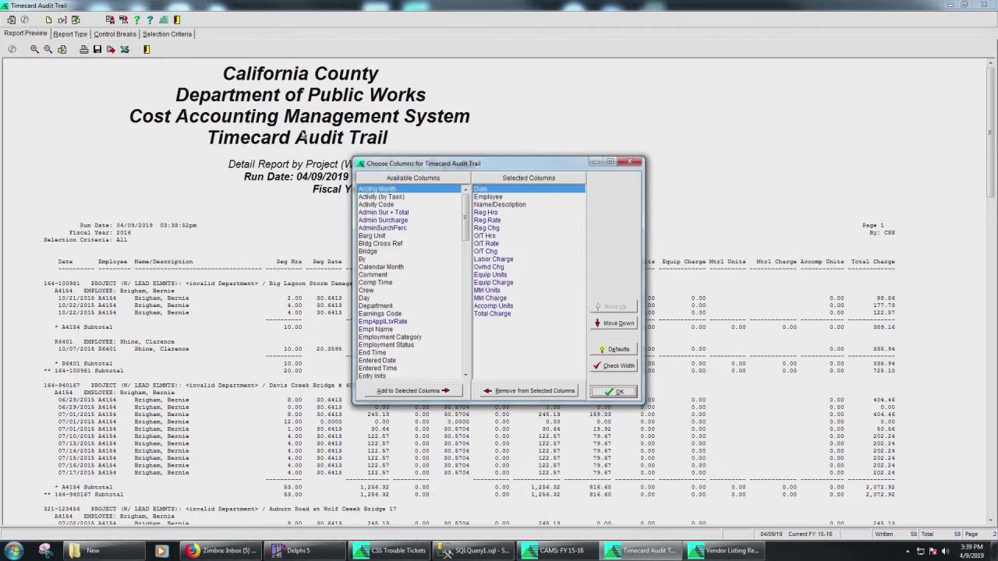
{"action": "double_click", "coordinate": [489, 220]}
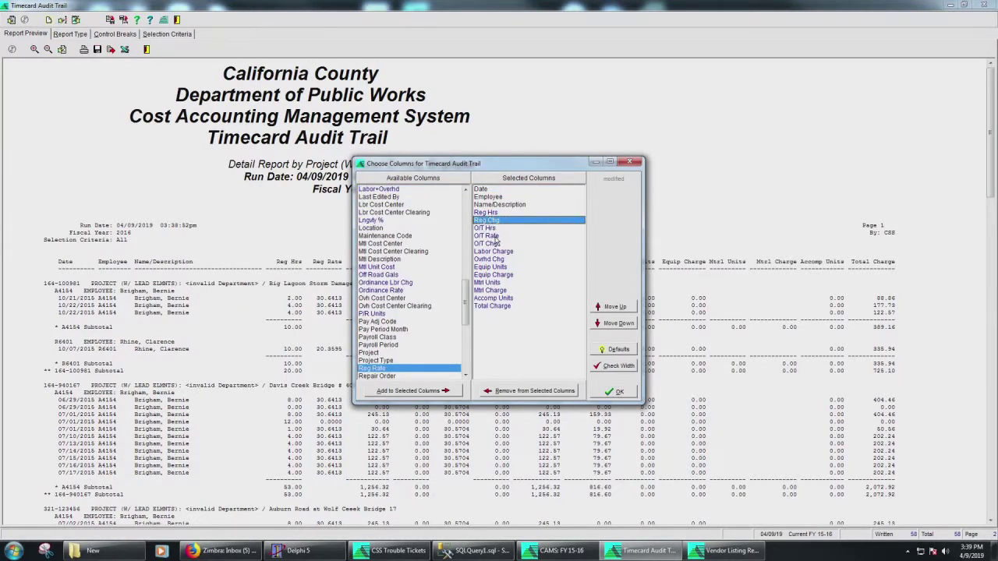
{"action": "double_click", "coordinate": [494, 236]}
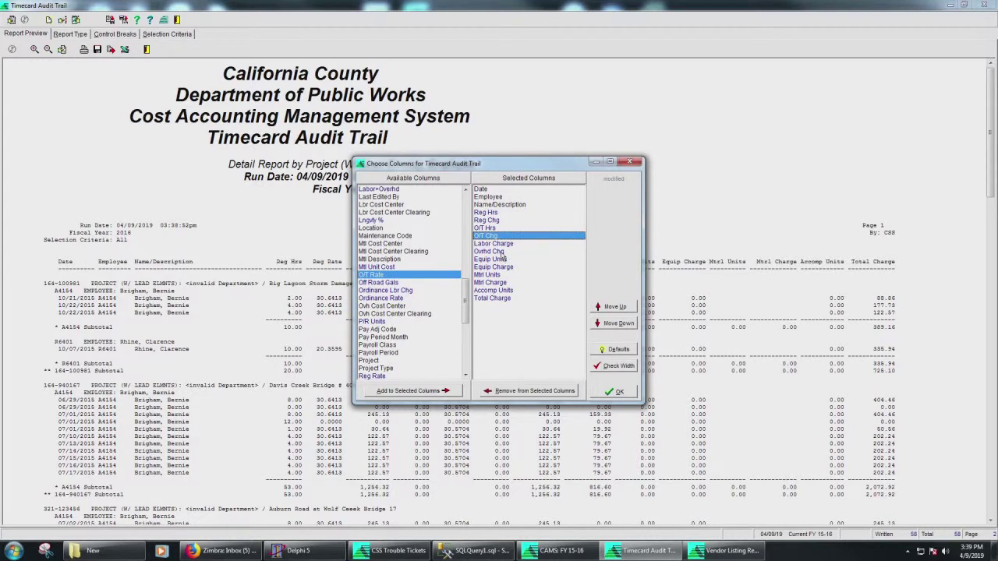
{"action": "double_click", "coordinate": [502, 252]}
{"action": "double_click", "coordinate": [494, 268]}
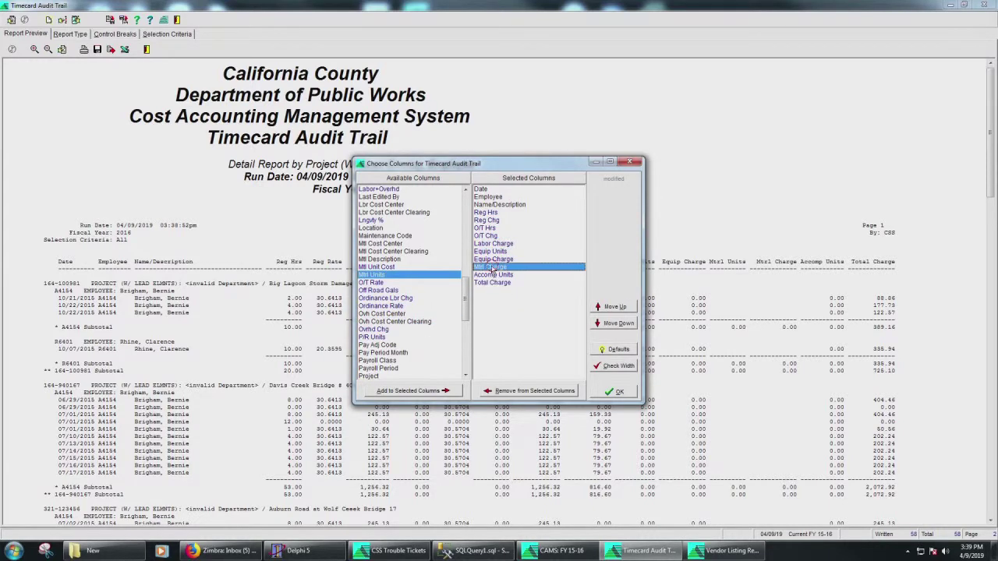
{"action": "double_click", "coordinate": [491, 267]}
{"action": "double_click", "coordinate": [491, 268]}
{"action": "left_click", "coordinate": [619, 392]}
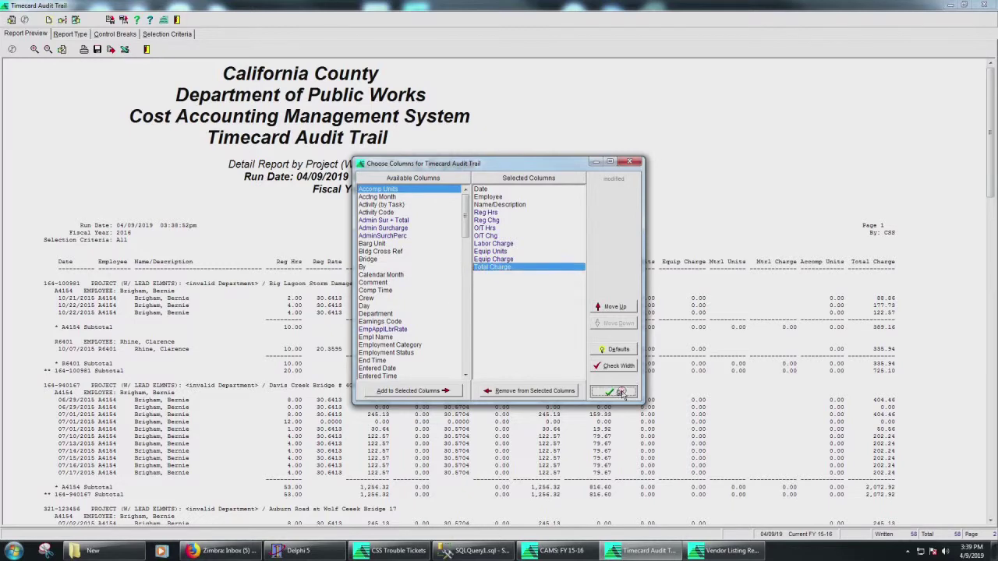
- Move the Total Charge column up two places, return it to the end of the selected columns, and accept
{"action": "left_click", "coordinate": [62, 20]}
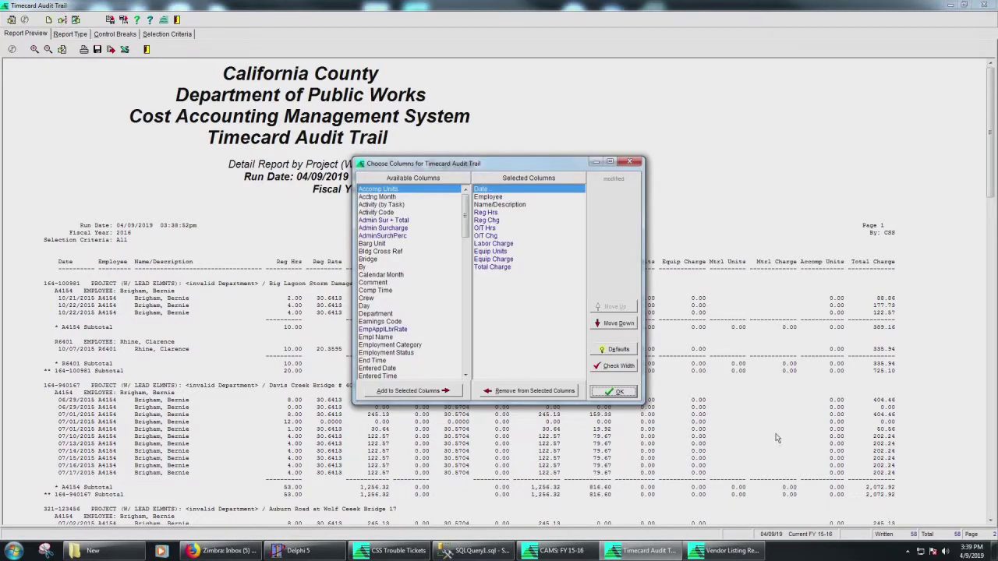
{"action": "left_click", "coordinate": [509, 268]}
{"action": "left_click", "coordinate": [615, 306]}
{"action": "left_click", "coordinate": [615, 306]}
{"action": "left_click", "coordinate": [615, 323]}
{"action": "left_click", "coordinate": [615, 323]}
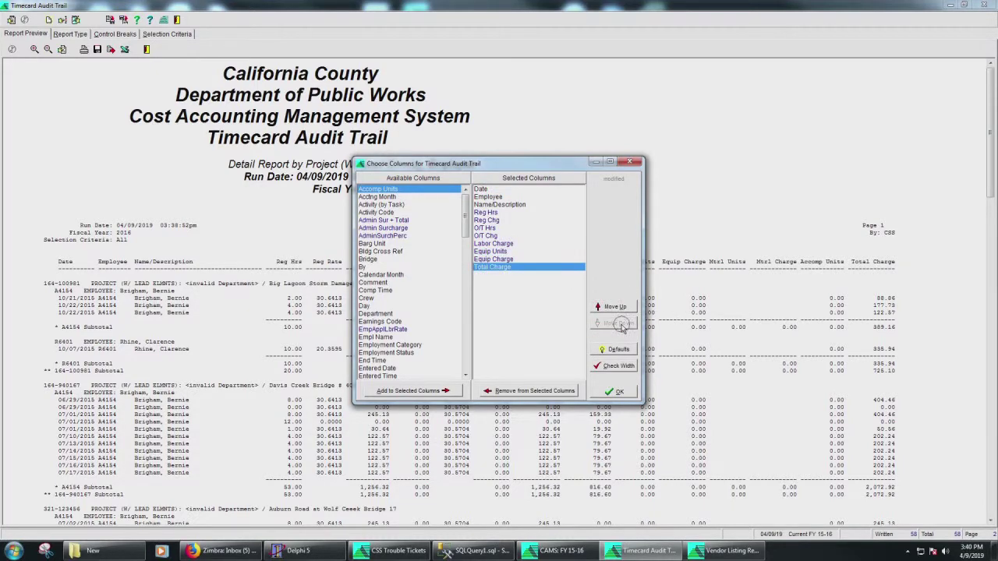
{"action": "left_click", "coordinate": [618, 392]}
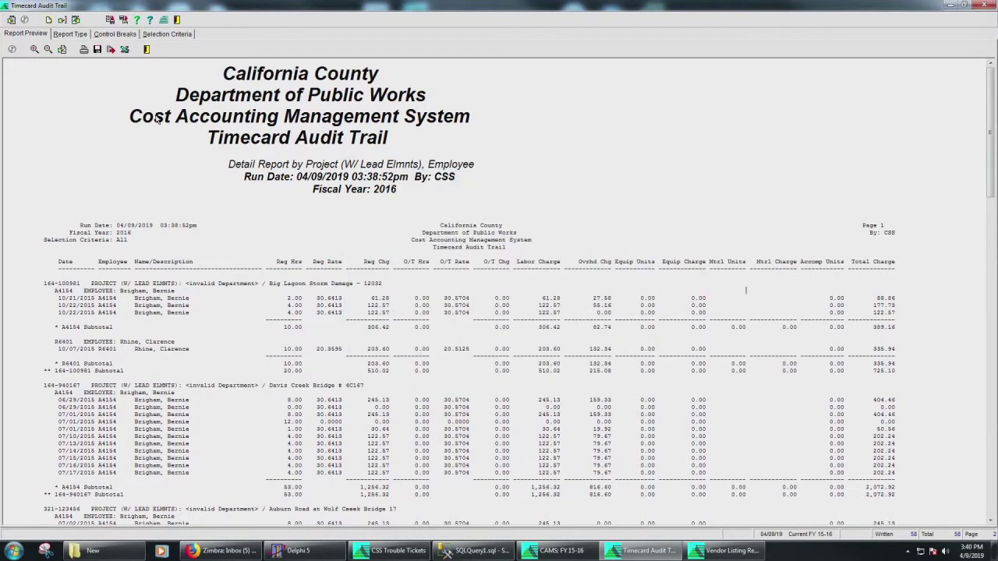
- Reprint the Timecard Audit Trail report with the reduced column set and review its pages
{"action": "left_click", "coordinate": [76, 20]}
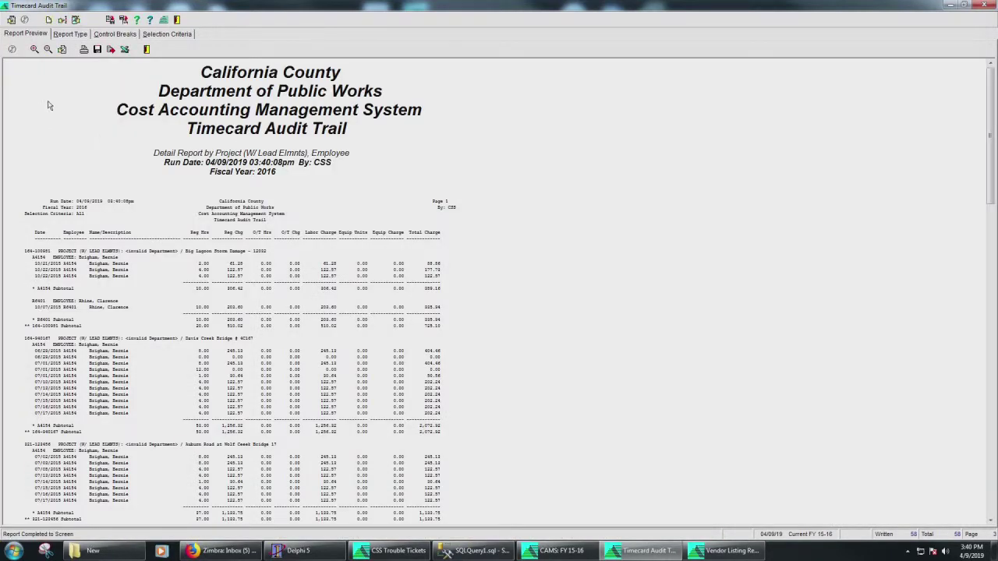
{"action": "left_click", "coordinate": [35, 49]}
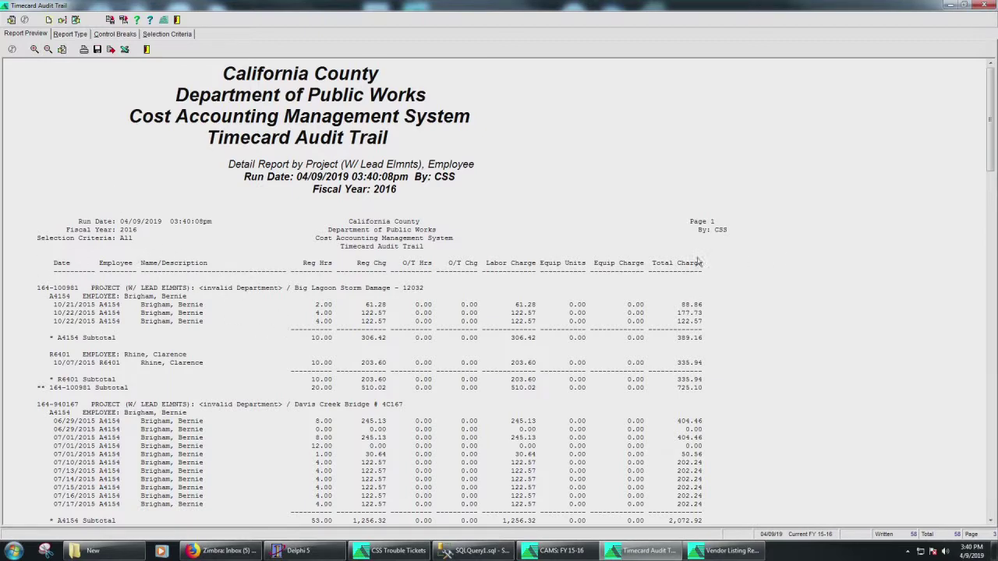
{"action": "scroll", "coordinate": [603, 460], "scroll_direction": "down", "scroll_amount": 15}
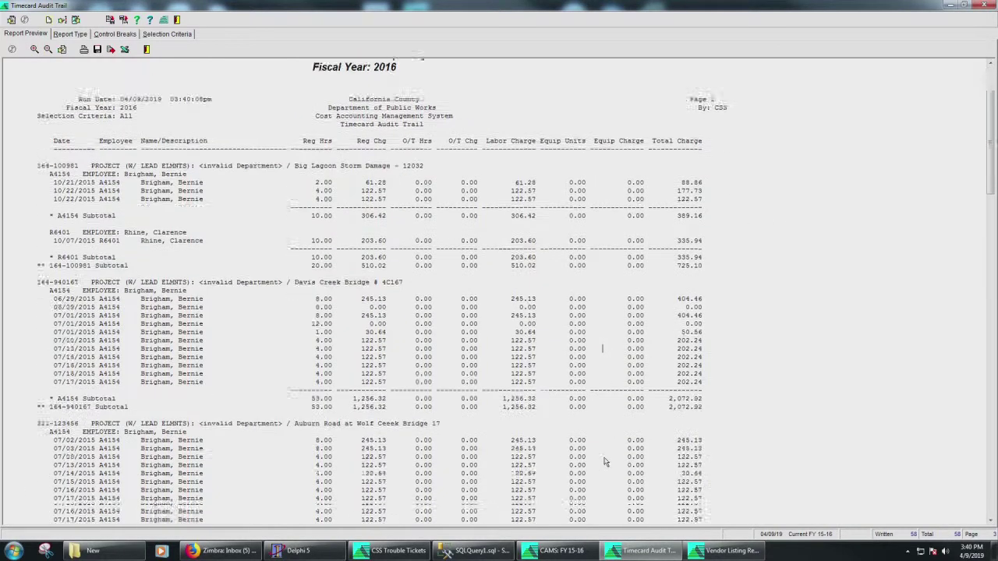
- Review the Timecard Audit Trail through its grand total, then examine the first project and employee headings and their detail lines
{"action": "scroll", "coordinate": [603, 452], "scroll_direction": "down", "scroll_amount": 20}
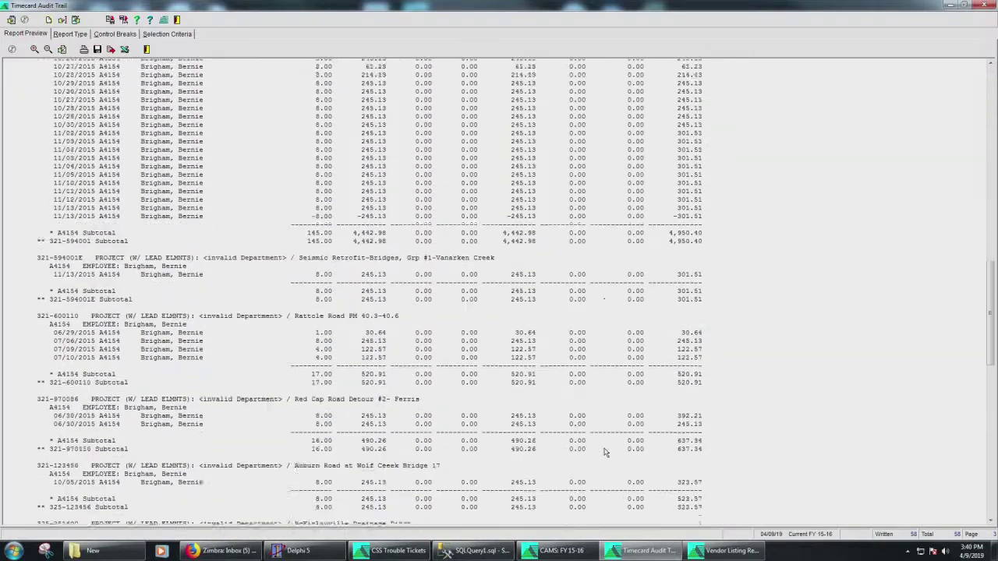
{"action": "scroll", "coordinate": [605, 452], "scroll_direction": "up", "scroll_amount": 6}
{"action": "left_click", "coordinate": [569, 349]}
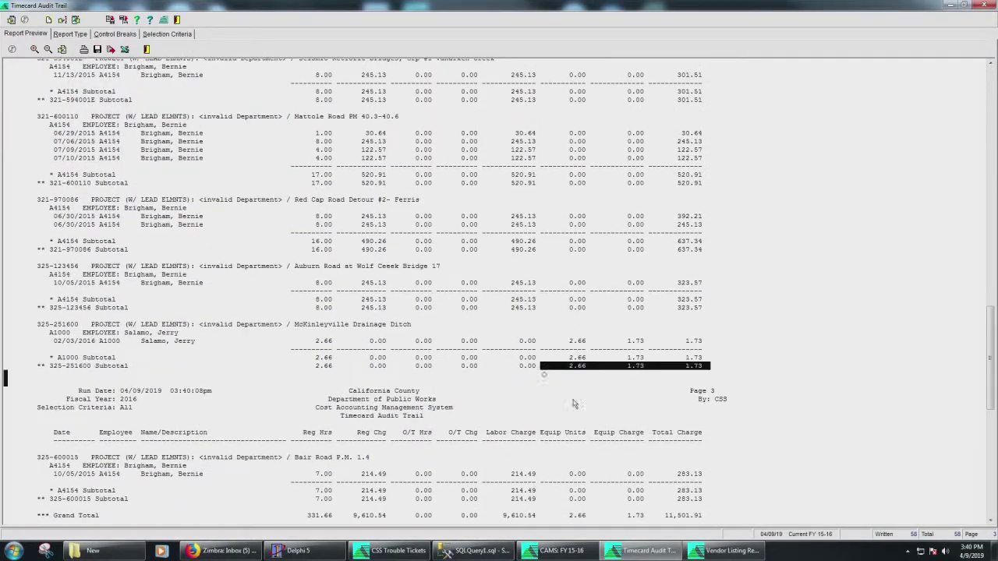
{"action": "scroll", "coordinate": [556, 310], "scroll_direction": "up", "scroll_amount": 20}
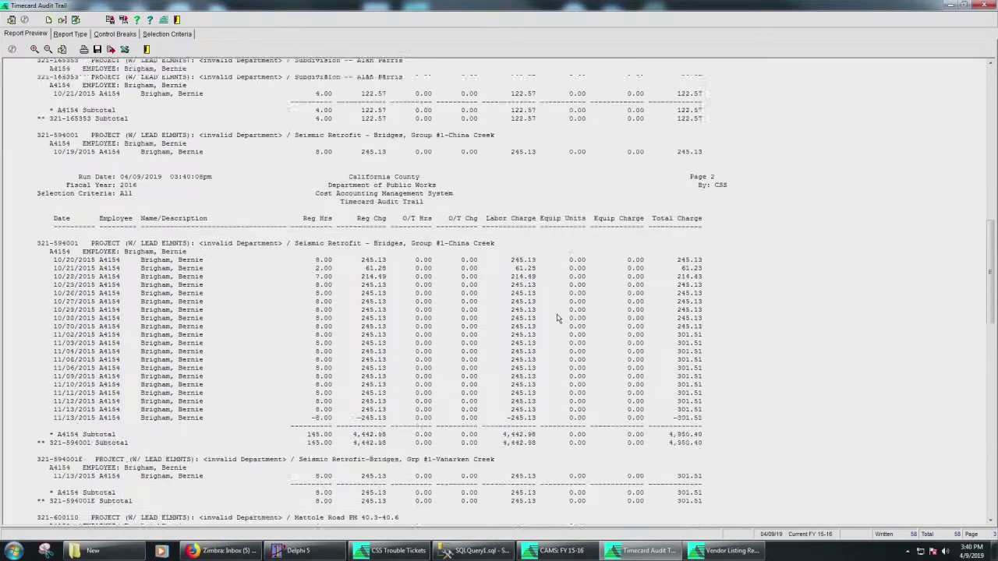
{"action": "scroll", "coordinate": [558, 321], "scroll_direction": "up", "scroll_amount": 5}
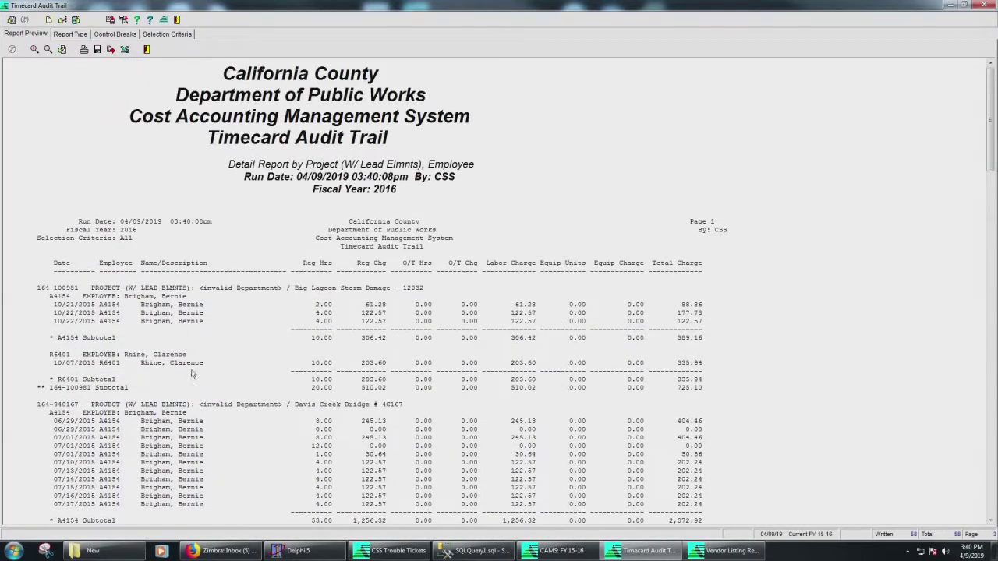
{"action": "left_click", "coordinate": [37, 288]}
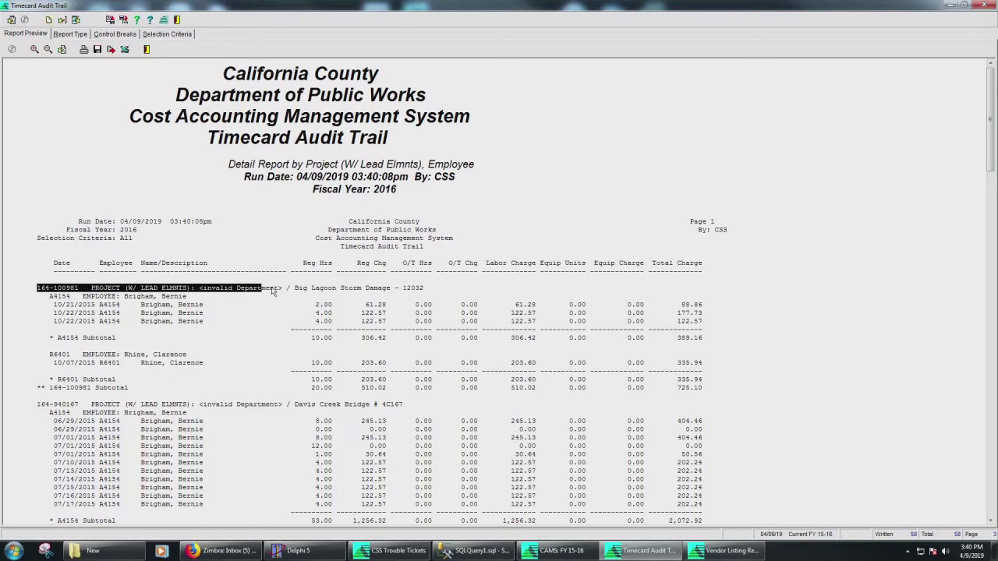
{"action": "left_click_drag", "start_coordinate": [433, 288], "coordinate": [453, 290]}
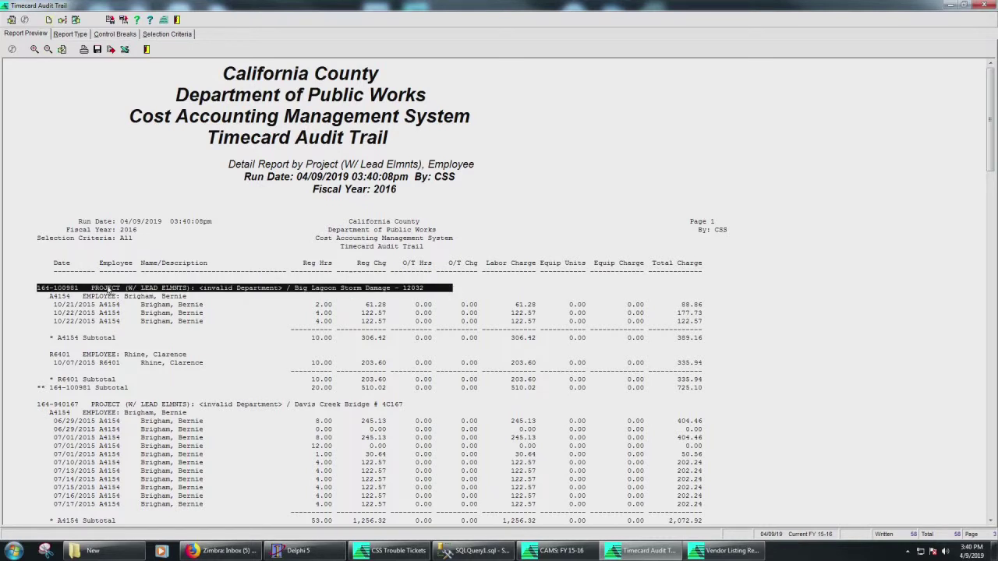
{"action": "left_click_drag", "start_coordinate": [45, 302], "coordinate": [355, 299]}
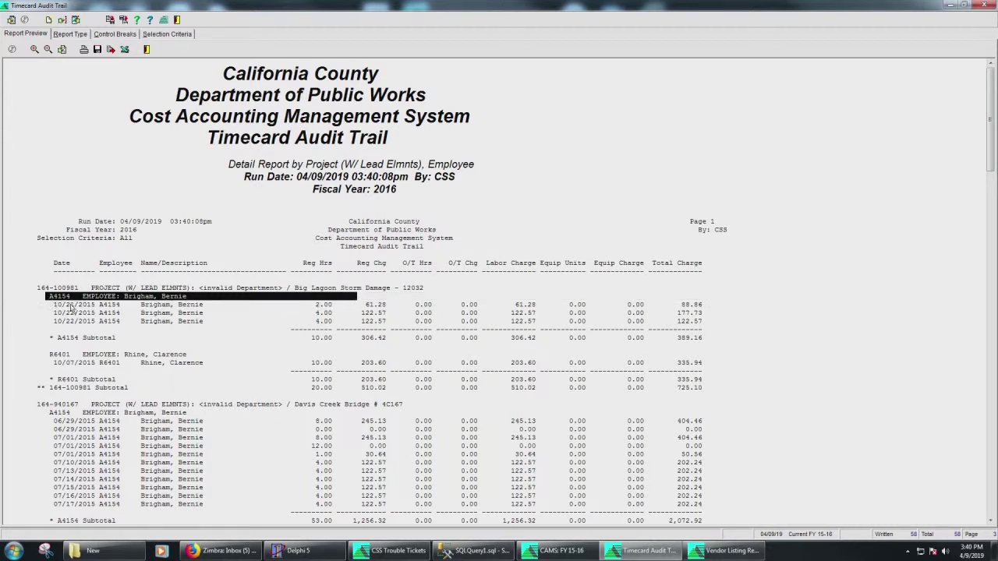
{"action": "left_click_drag", "start_coordinate": [94, 309], "coordinate": [304, 314]}
{"action": "left_click", "coordinate": [297, 315]}
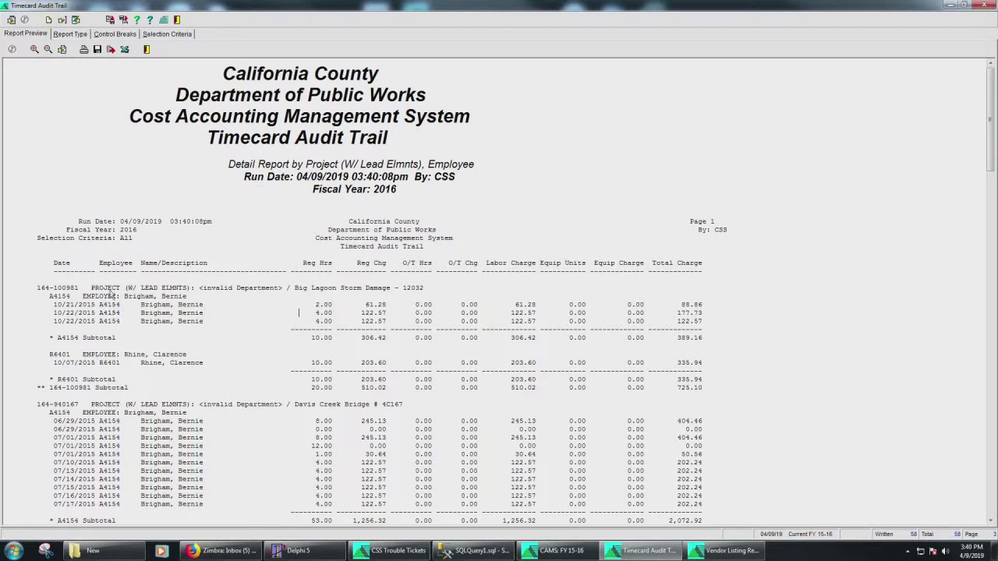
- Remove Employee and Name/Description from the selected columns, accept, and reprint the report without recollecting
{"action": "left_click", "coordinate": [61, 20]}
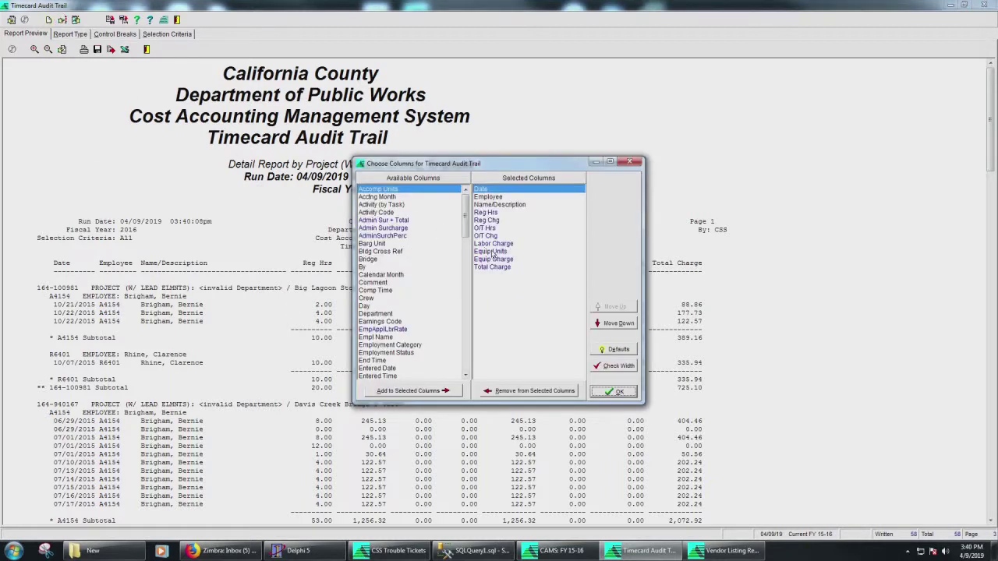
{"action": "double_click", "coordinate": [489, 196]}
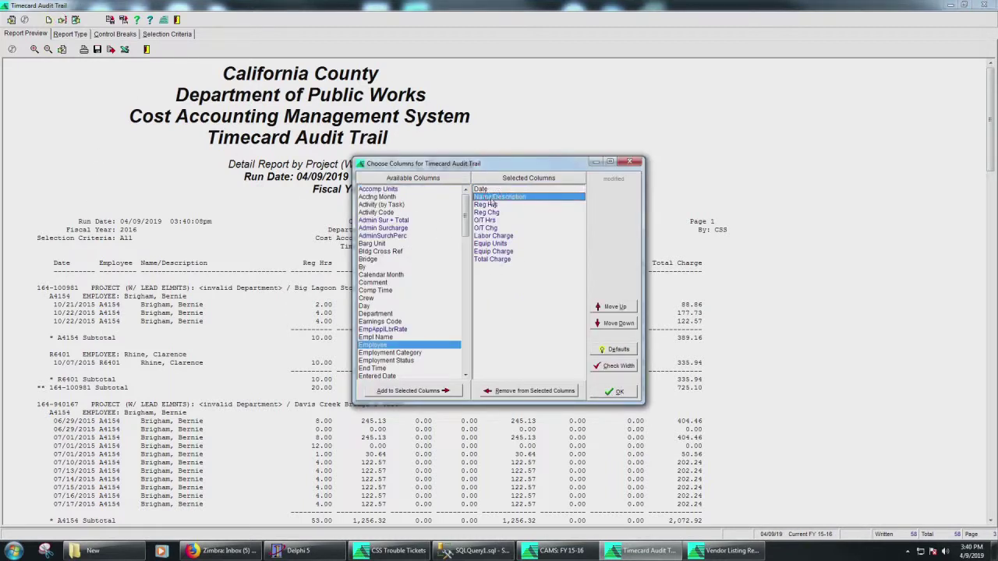
{"action": "double_click", "coordinate": [491, 198]}
{"action": "left_click", "coordinate": [615, 391]}
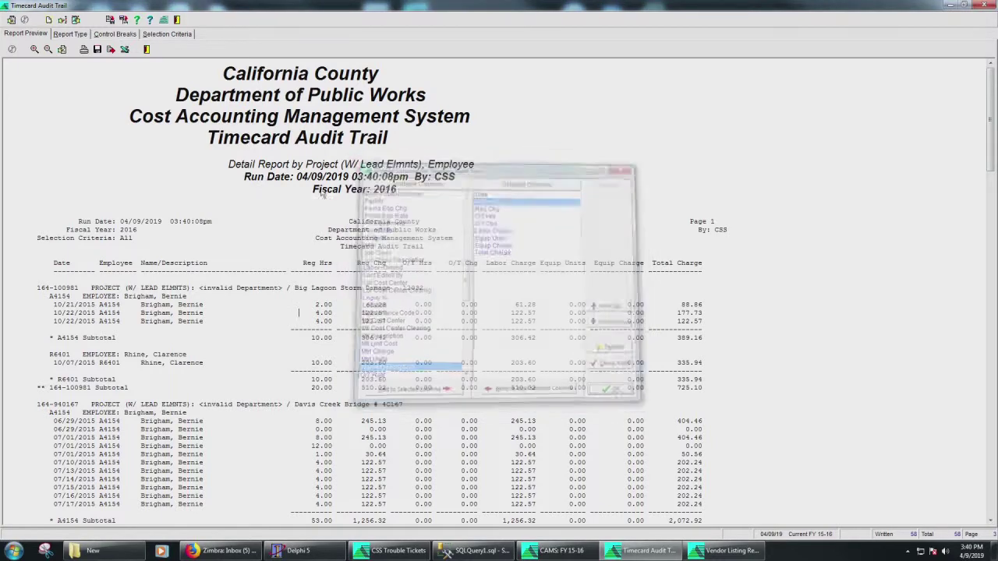
{"action": "left_click", "coordinate": [75, 20]}
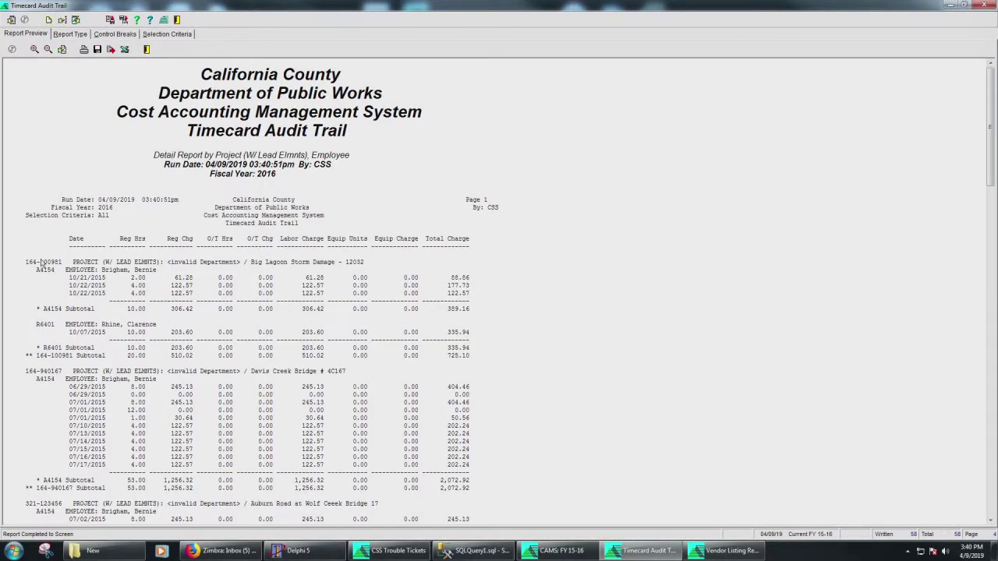
- Check the first employee's heading and subtotal, then export the report to Excel and inspect its heading and detail cells in the maximized workbook
{"action": "left_click_drag", "start_coordinate": [32, 271], "coordinate": [167, 273]}
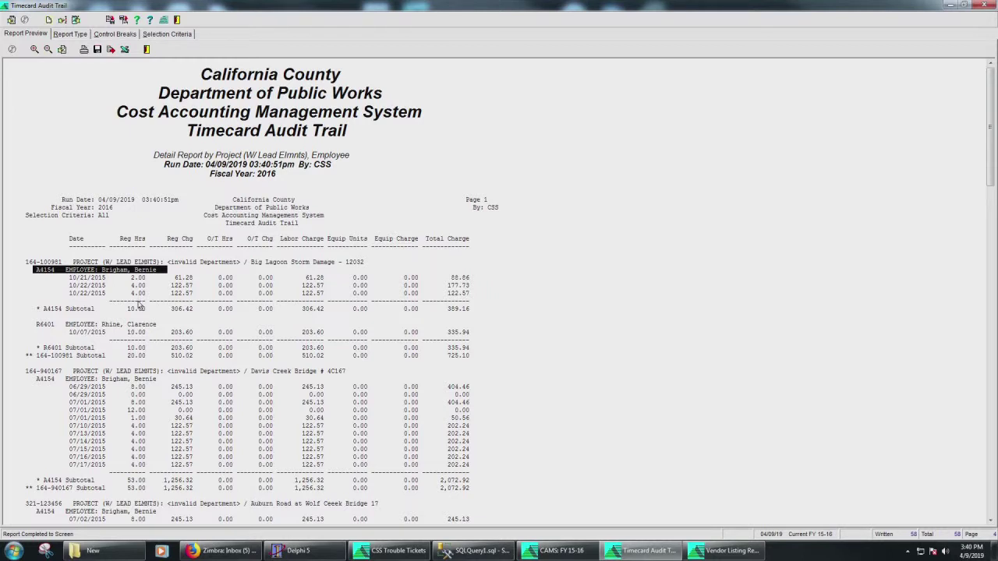
{"action": "left_click_drag", "start_coordinate": [32, 311], "coordinate": [215, 313]}
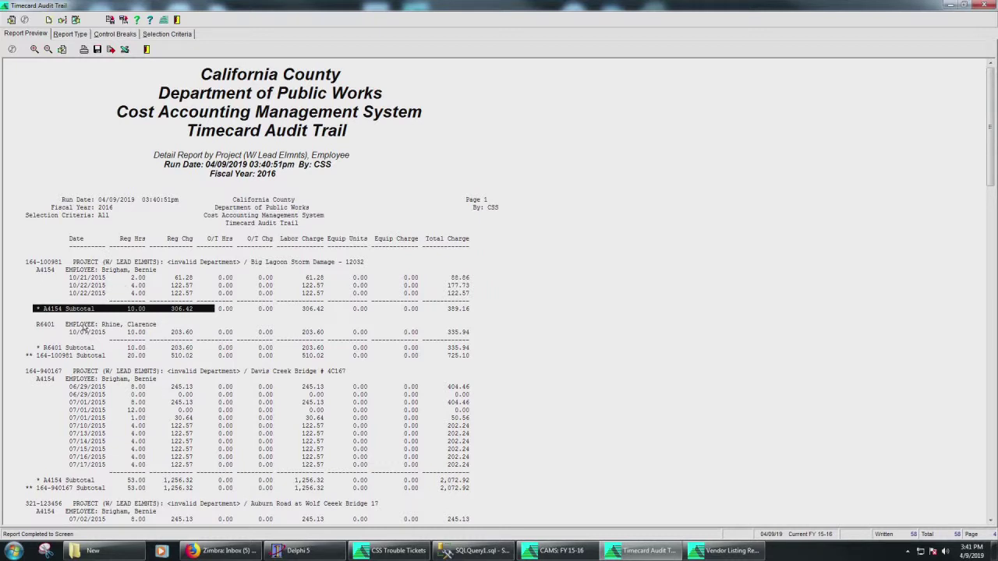
{"action": "left_click", "coordinate": [125, 50]}
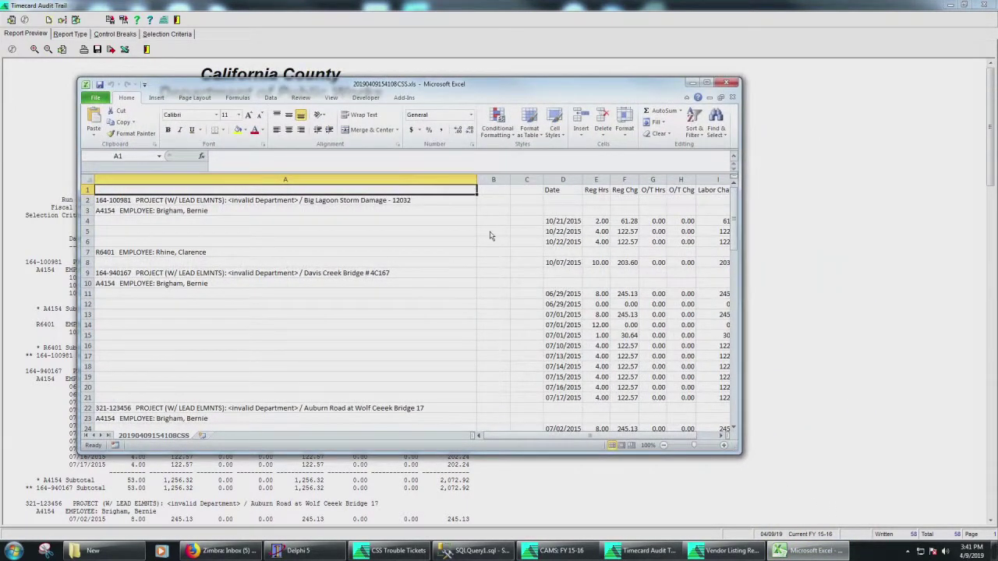
{"action": "left_click", "coordinate": [707, 83]}
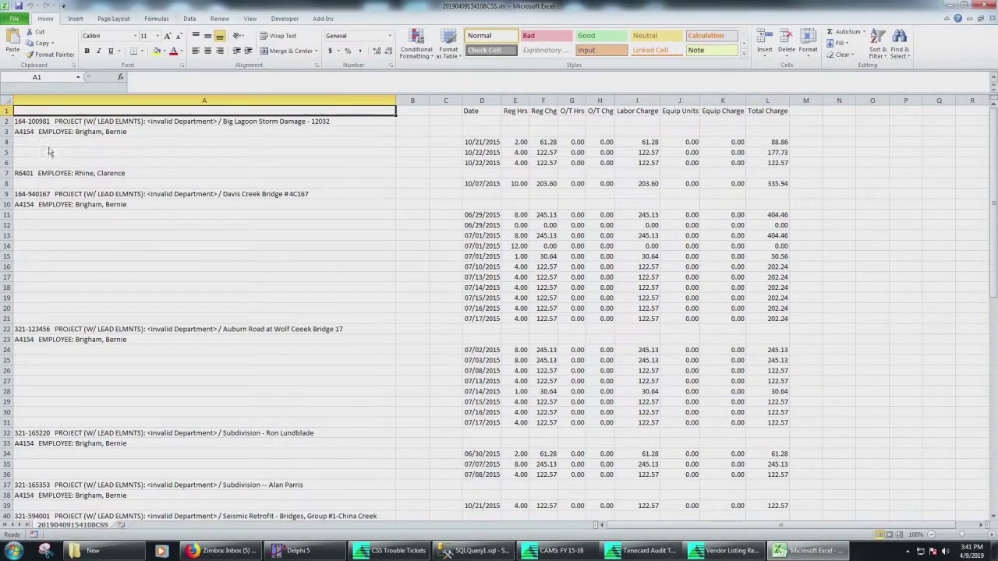
{"action": "left_click", "coordinate": [29, 134]}
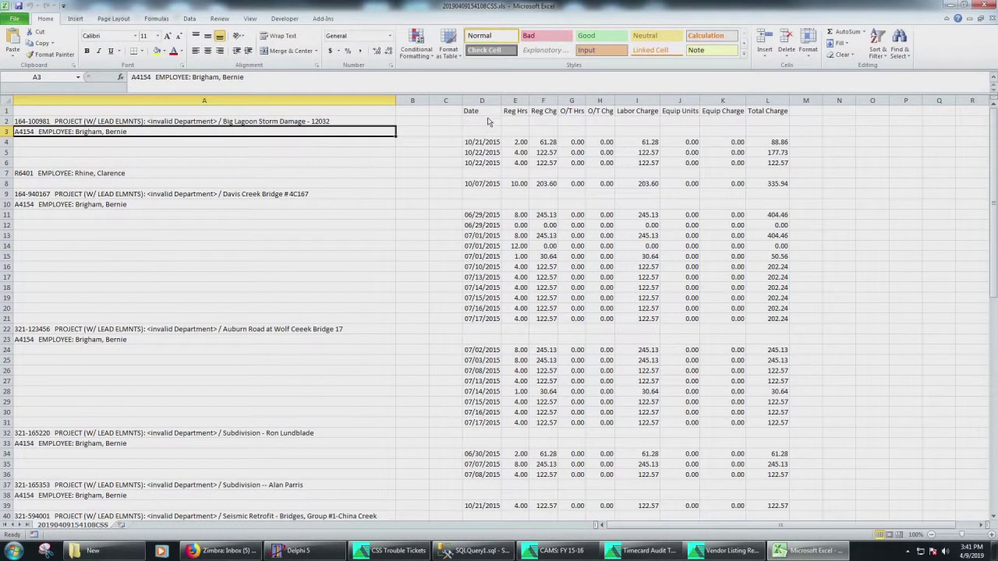
{"action": "left_click", "coordinate": [484, 143]}
{"action": "left_click", "coordinate": [543, 143]}
{"action": "left_click", "coordinate": [545, 163]}
{"action": "left_click", "coordinate": [581, 143]}
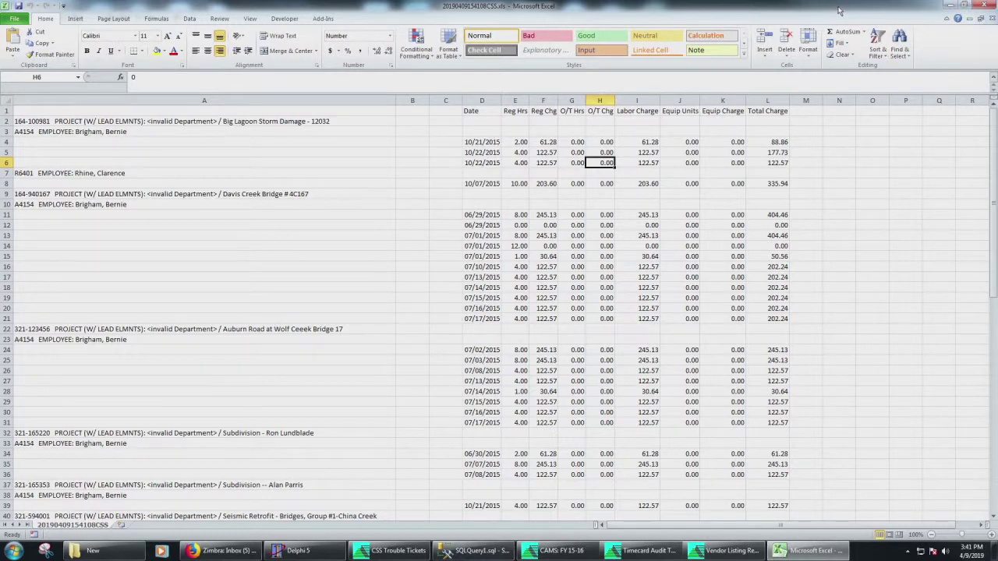
- Switch back to the Timecard Audit Trail report and add the Employee column, placing it directly after Date
{"action": "key", "text": "alt+Tab"}
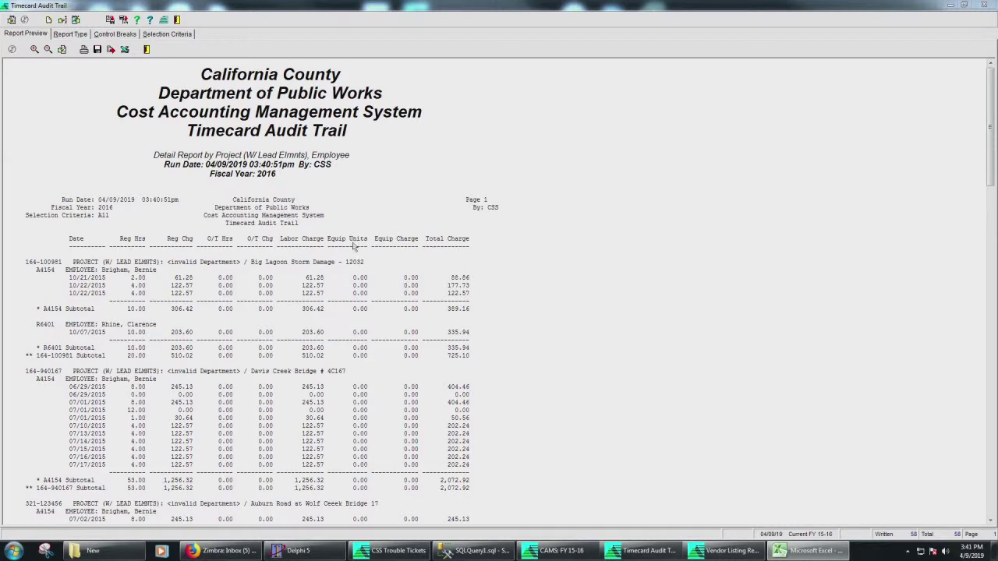
{"action": "left_click", "coordinate": [61, 19]}
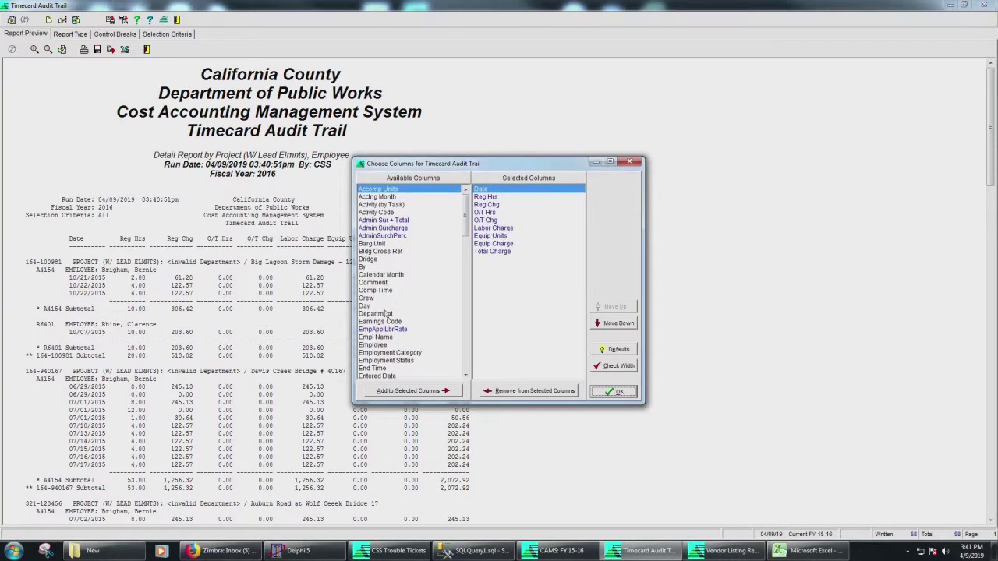
{"action": "left_click", "coordinate": [384, 345]}
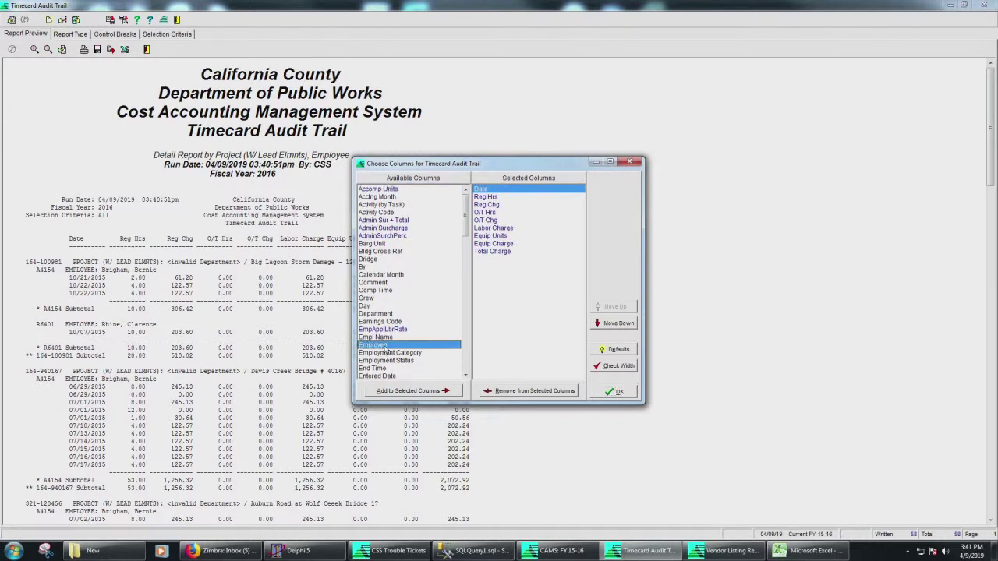
{"action": "double_click", "coordinate": [385, 346]}
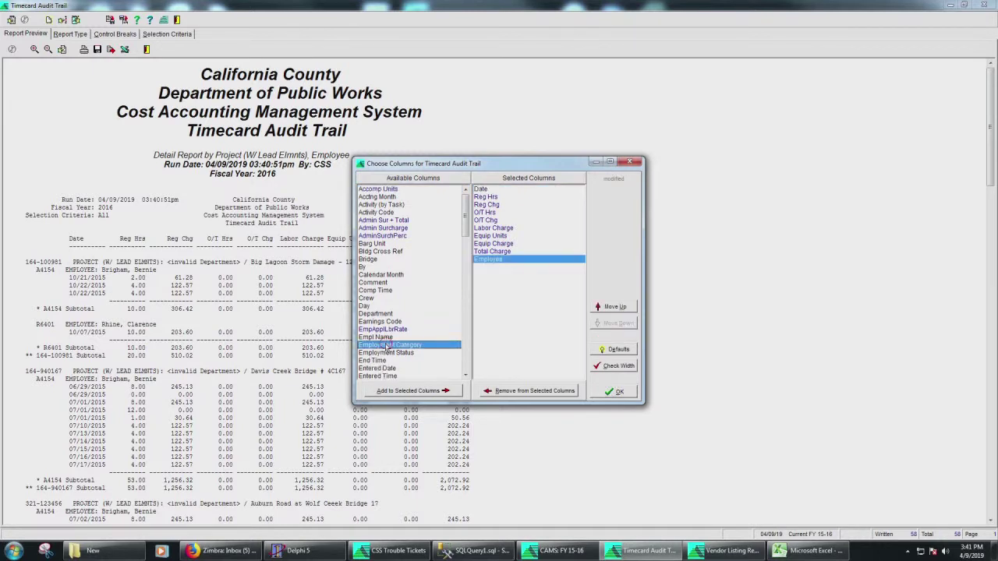
{"action": "left_click", "coordinate": [615, 307]}
{"action": "left_click", "coordinate": [615, 306]}
{"action": "left_click", "coordinate": [615, 307]}
{"action": "left_click", "coordinate": [615, 306]}
{"action": "left_click", "coordinate": [615, 307]}
{"action": "left_click", "coordinate": [615, 307]}
{"action": "left_click", "coordinate": [615, 306]}
{"action": "left_click", "coordinate": [615, 307]}
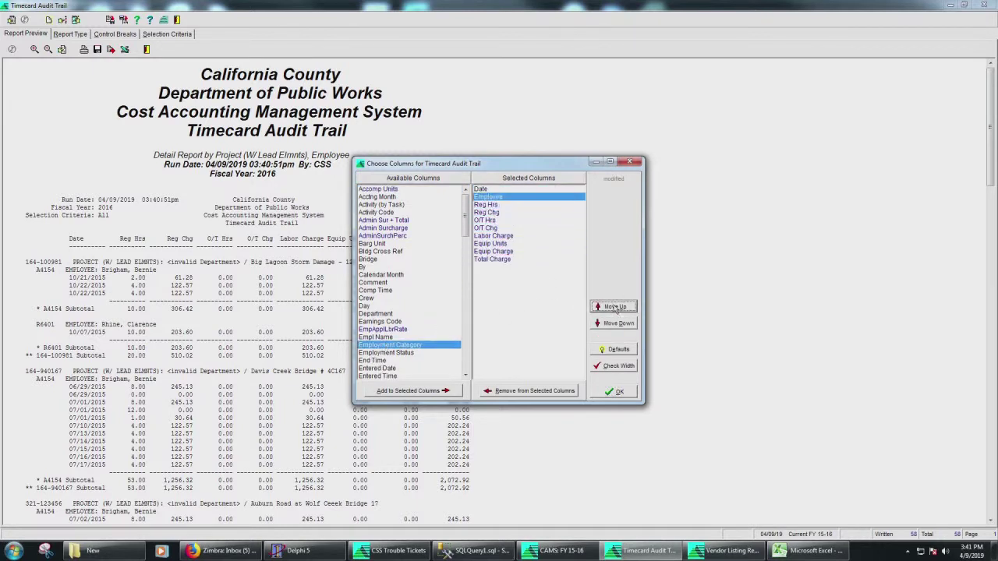
- Add the Empl Name column to the selected columns and place it directly after Employee
{"action": "left_click", "coordinate": [382, 338]}
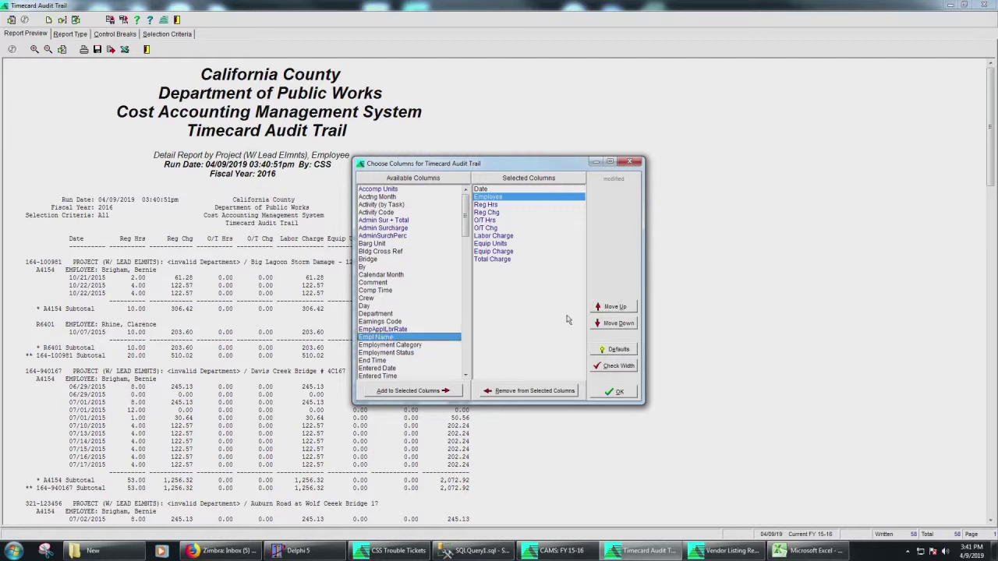
{"action": "double_click", "coordinate": [372, 339]}
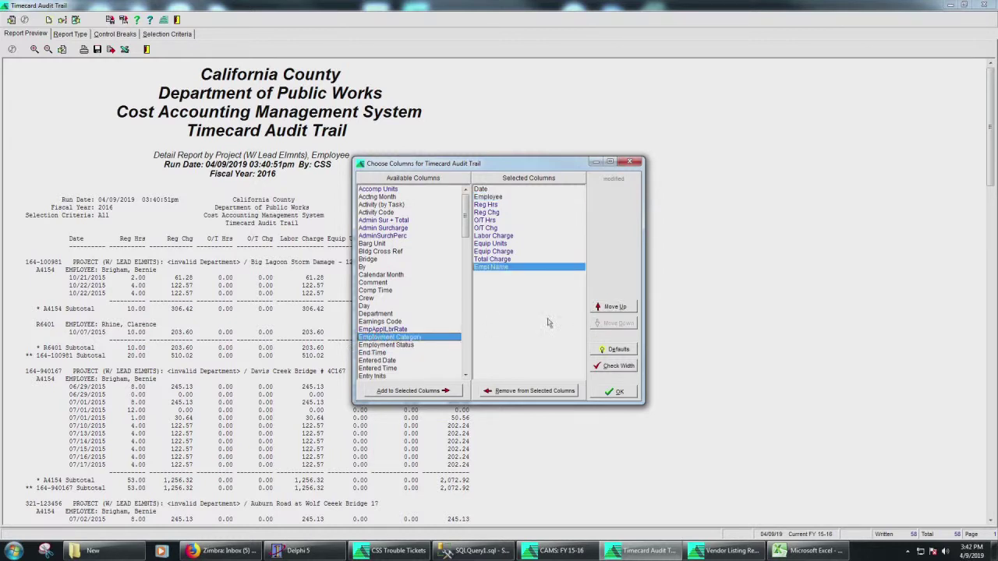
{"action": "left_click", "coordinate": [615, 307]}
{"action": "left_click", "coordinate": [616, 307]}
{"action": "left_click", "coordinate": [616, 308]}
{"action": "left_click", "coordinate": [615, 307]}
{"action": "left_click", "coordinate": [615, 307]}
{"action": "left_click", "coordinate": [616, 307]}
{"action": "left_click", "coordinate": [621, 308]}
{"action": "left_click", "coordinate": [622, 308]}
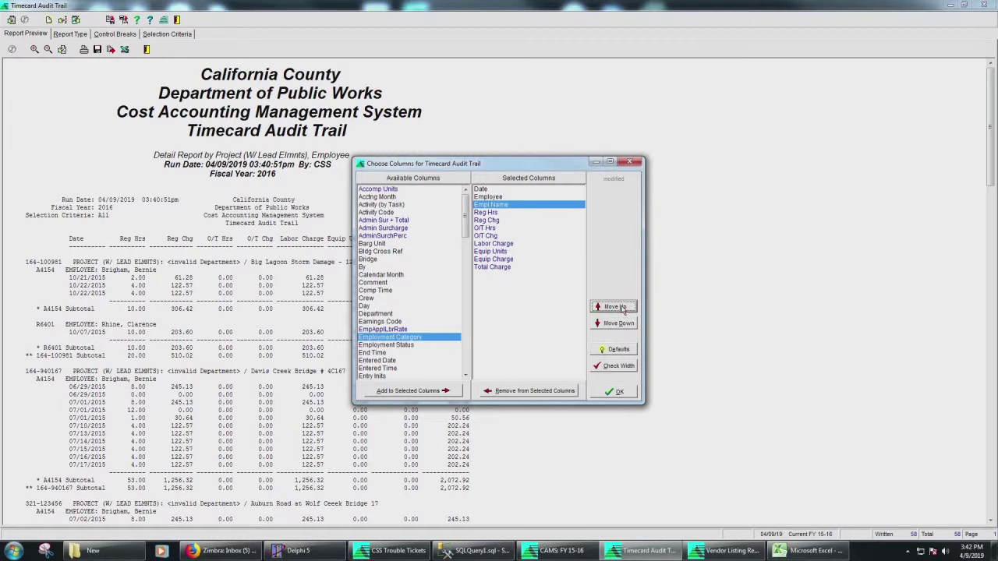
- Remove Reg Chg, O/T Chg, Labor Charge, Equip Charge and Total Charge from the selected columns, accept, and reprint the report
{"action": "double_click", "coordinate": [486, 220]}
{"action": "double_click", "coordinate": [496, 228]}
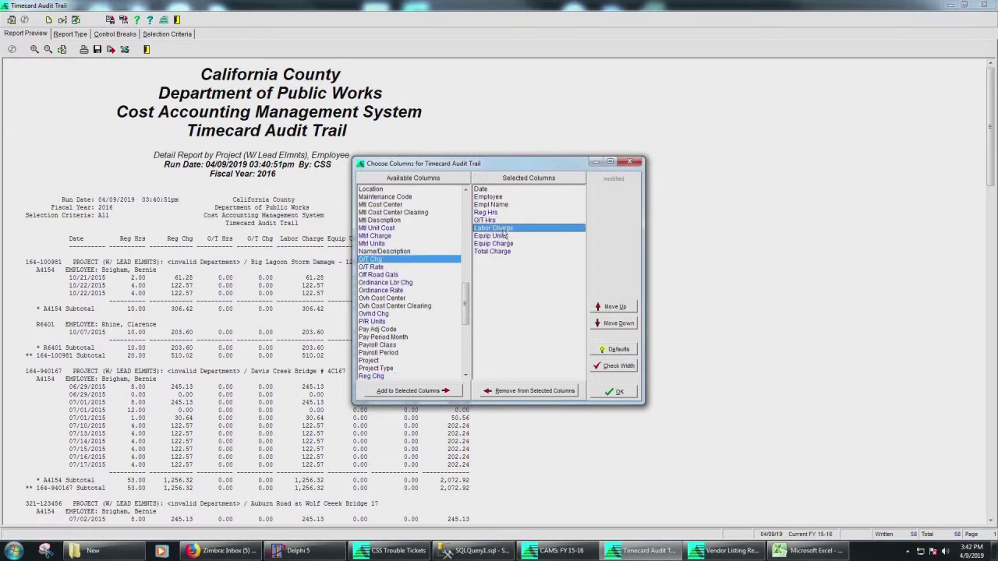
{"action": "double_click", "coordinate": [500, 229]}
{"action": "double_click", "coordinate": [511, 235]}
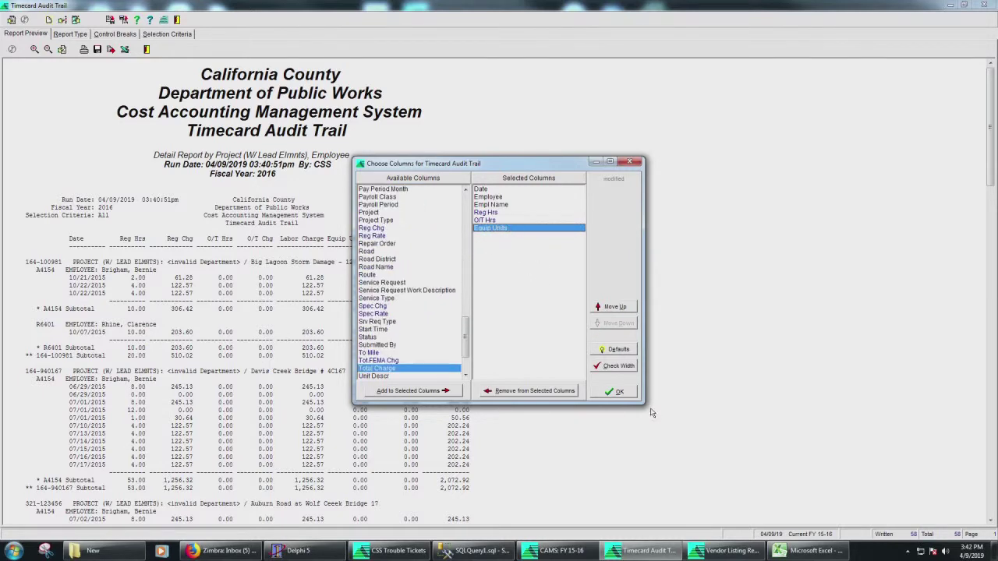
{"action": "left_click", "coordinate": [615, 391]}
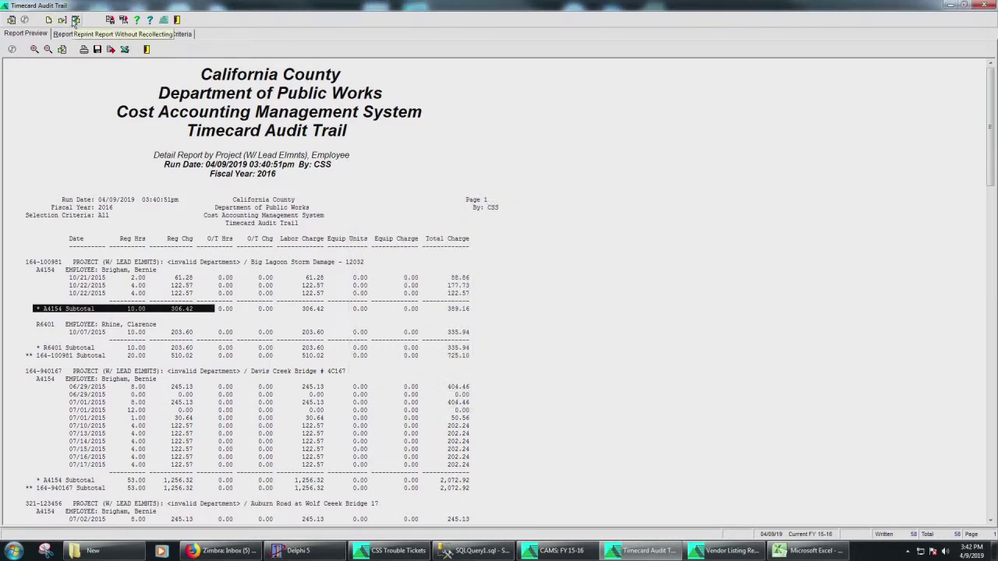
{"action": "left_click", "coordinate": [75, 20]}
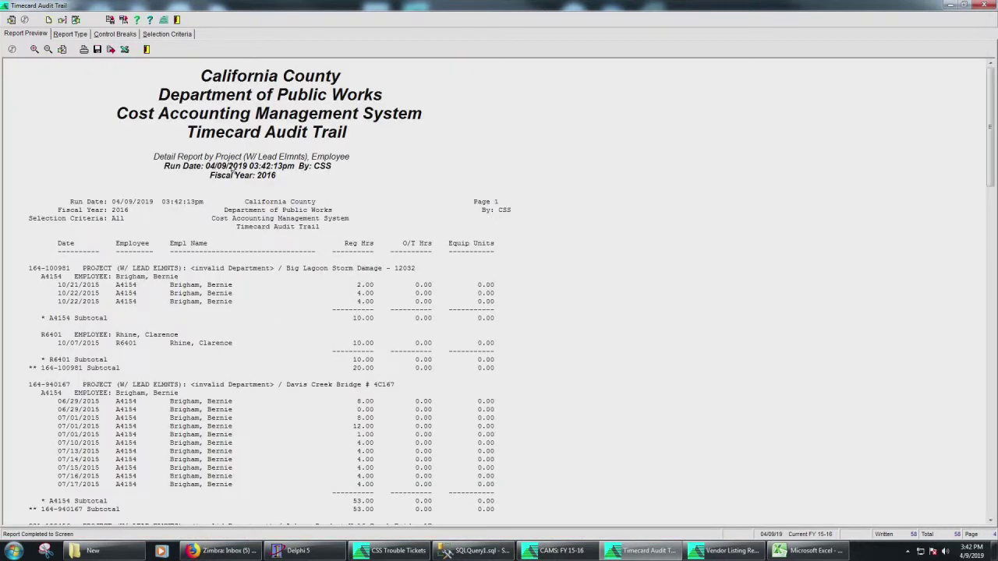
- Export the hours-only report to Excel, place the widened workbook beside the preview, and check its project and employee heading rows
{"action": "left_click", "coordinate": [125, 49]}
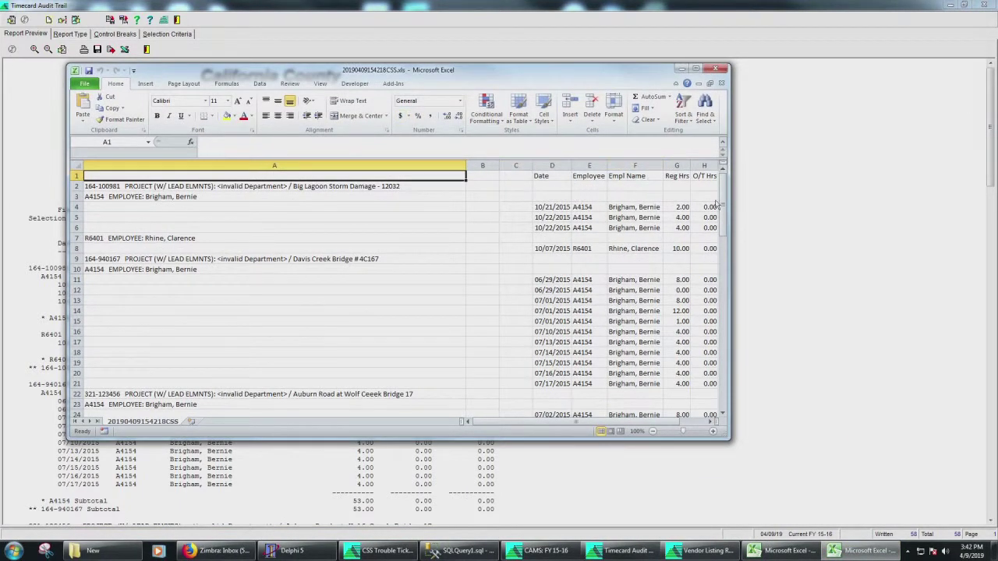
{"action": "left_click_drag", "start_coordinate": [731, 204], "coordinate": [958, 207]}
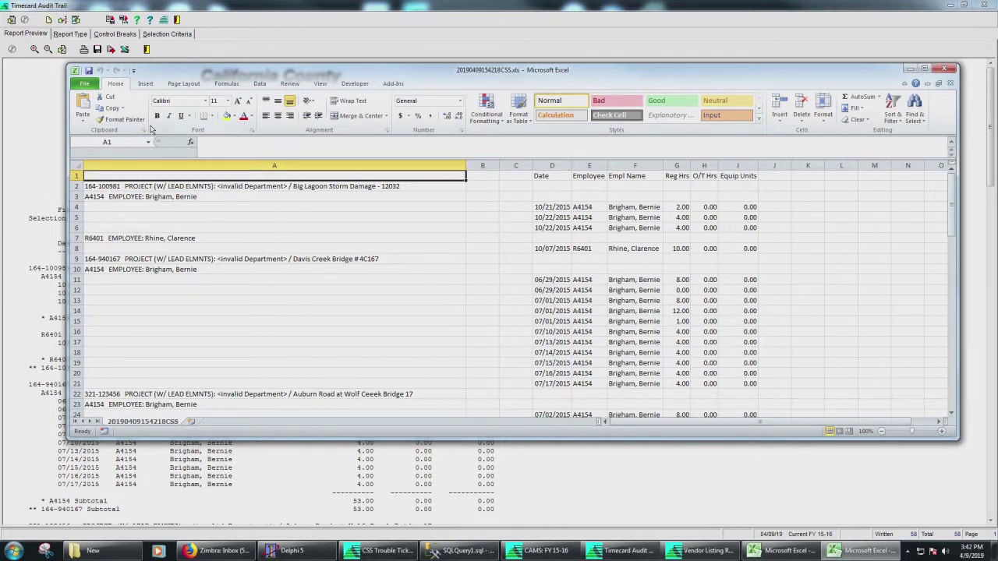
{"action": "left_click_drag", "start_coordinate": [142, 72], "coordinate": [469, 40]}
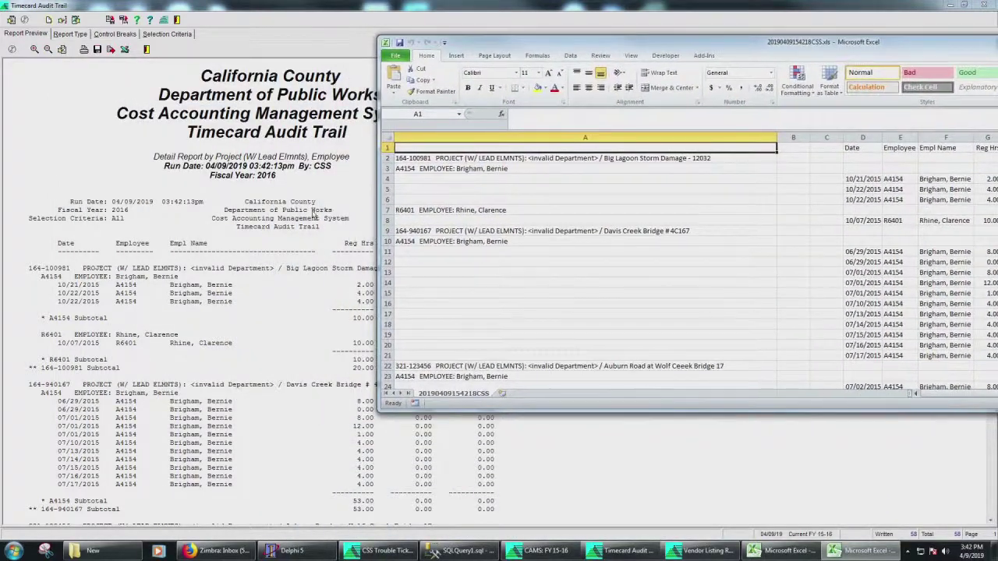
{"action": "left_click", "coordinate": [420, 160]}
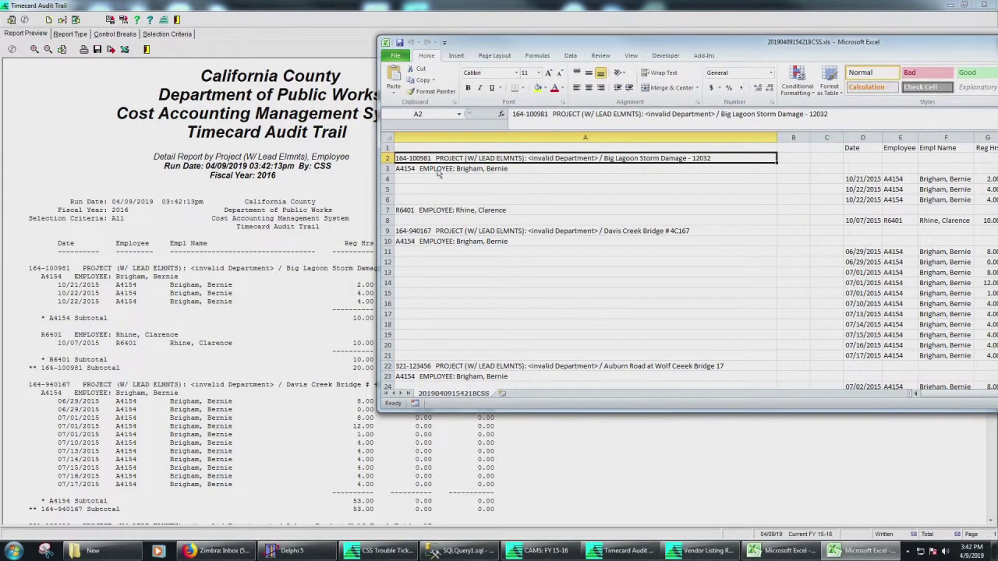
{"action": "left_click", "coordinate": [438, 170]}
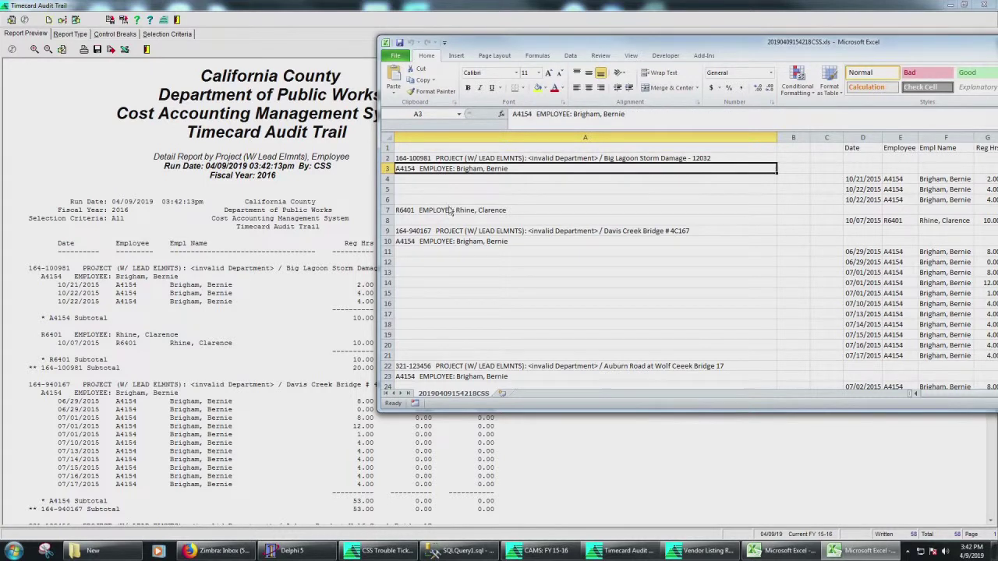
- Check the exported date rows, then turn on Include Subtotals in the Timecard Audit Trail's export setup for this report only
{"action": "left_click", "coordinate": [866, 179]}
{"action": "left_click", "coordinate": [866, 189]}
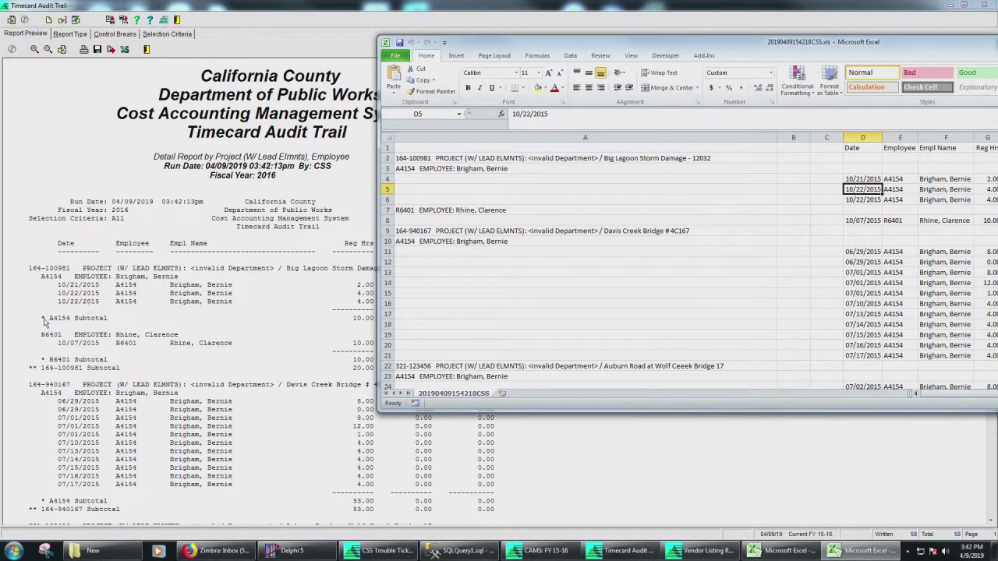
{"action": "left_click", "coordinate": [48, 21]}
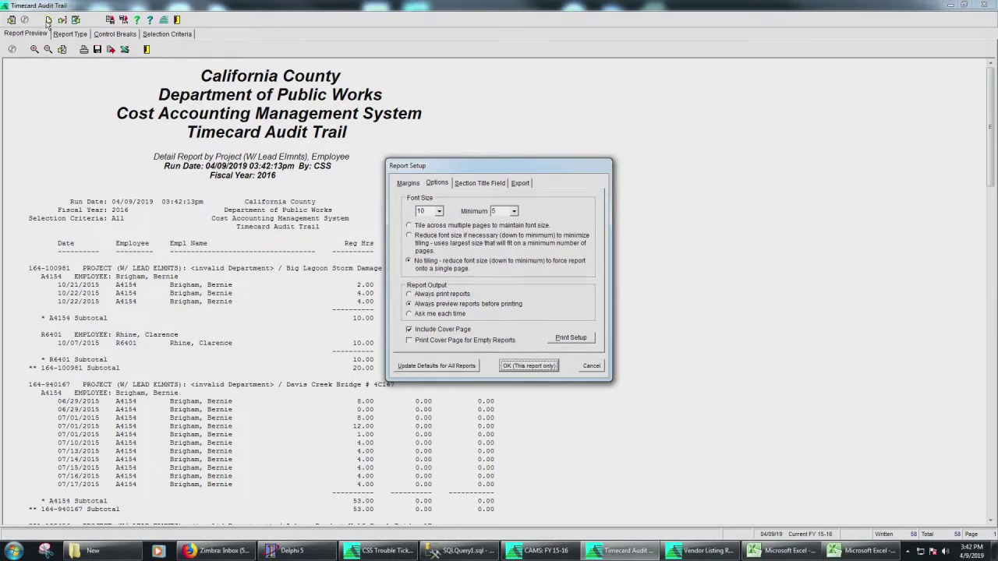
{"action": "left_click", "coordinate": [515, 184]}
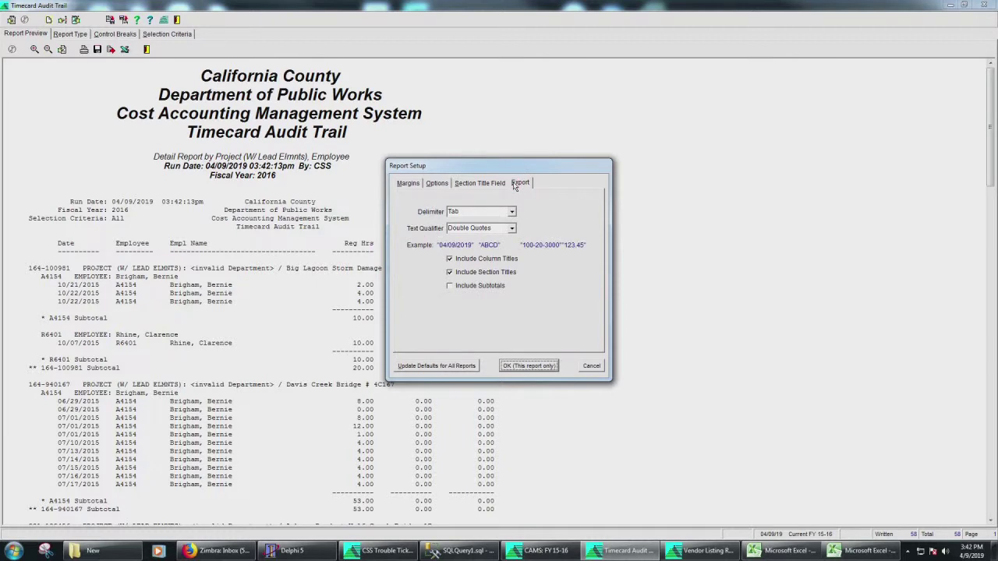
{"action": "left_click", "coordinate": [449, 287]}
{"action": "left_click", "coordinate": [529, 367]}
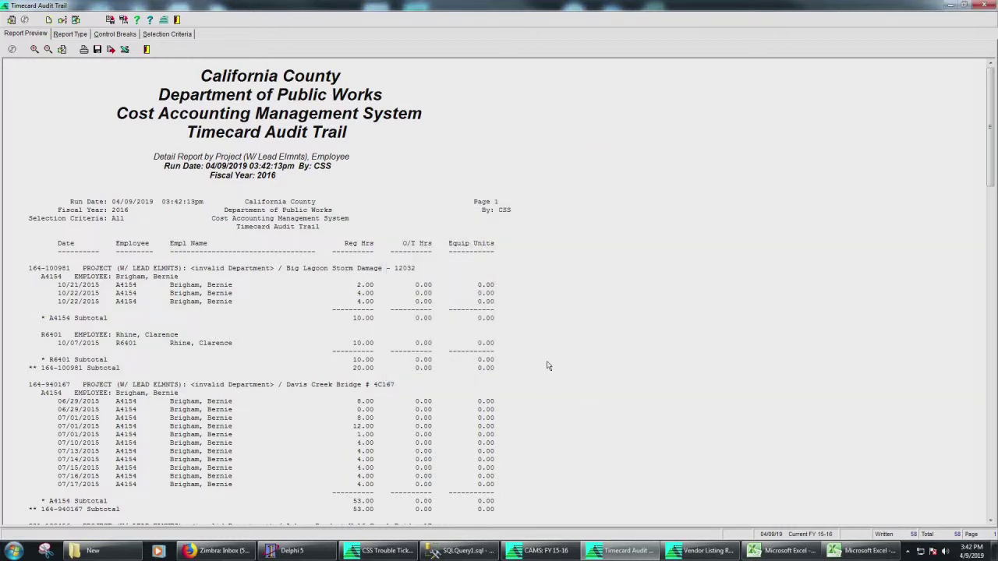
- Export the Timecard Audit Trail to Excel again and inspect the first employee's Reg Hrs subtotal cell in row 7
{"action": "left_click", "coordinate": [124, 49]}
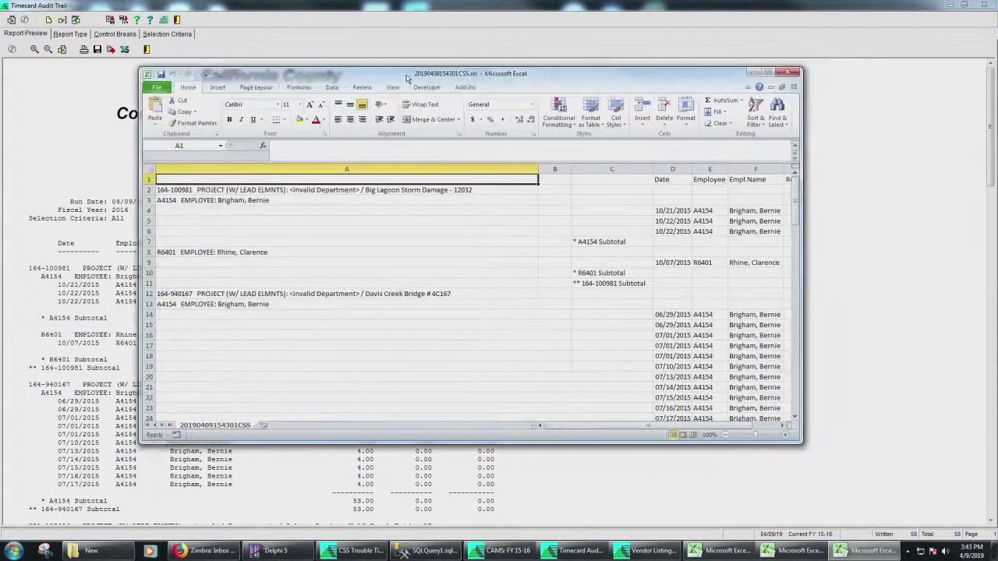
{"action": "left_click_drag", "start_coordinate": [546, 416], "coordinate": [686, 408]}
{"action": "left_click", "coordinate": [352, 234]}
{"action": "key", "text": "Right"}
{"action": "key", "text": "Left"}
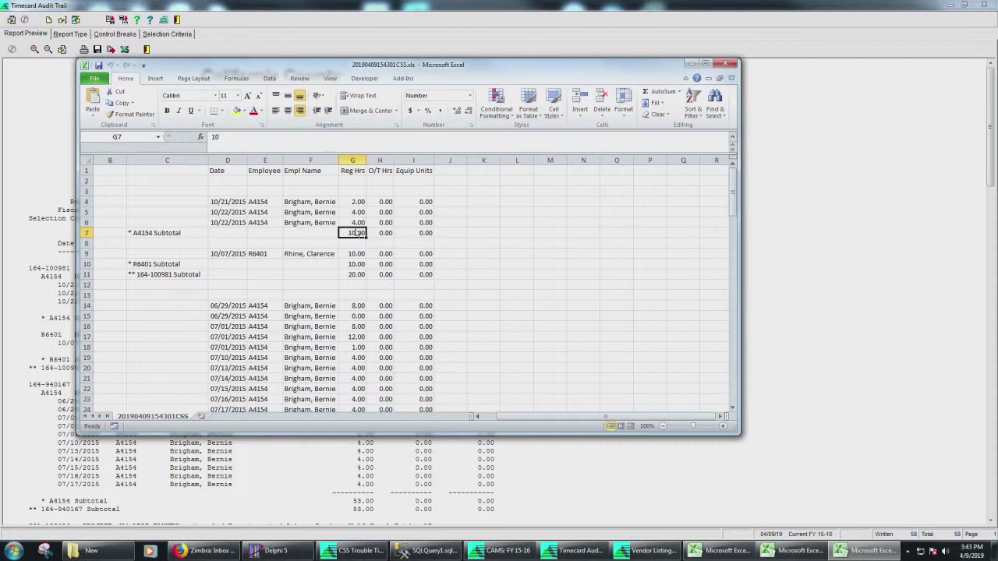
- Test the Reg Hrs subtotal in G7 by setting G4 to 3, then restore G4 to 2 and recheck the subtotal cell
{"action": "left_click", "coordinate": [357, 203]}
{"action": "type", "text": "3"}
{"action": "left_click", "coordinate": [465, 254]}
{"action": "left_click", "coordinate": [360, 235]}
{"action": "left_click", "coordinate": [358, 203]}
{"action": "type", "text": "2"}
{"action": "left_click", "coordinate": [503, 242]}
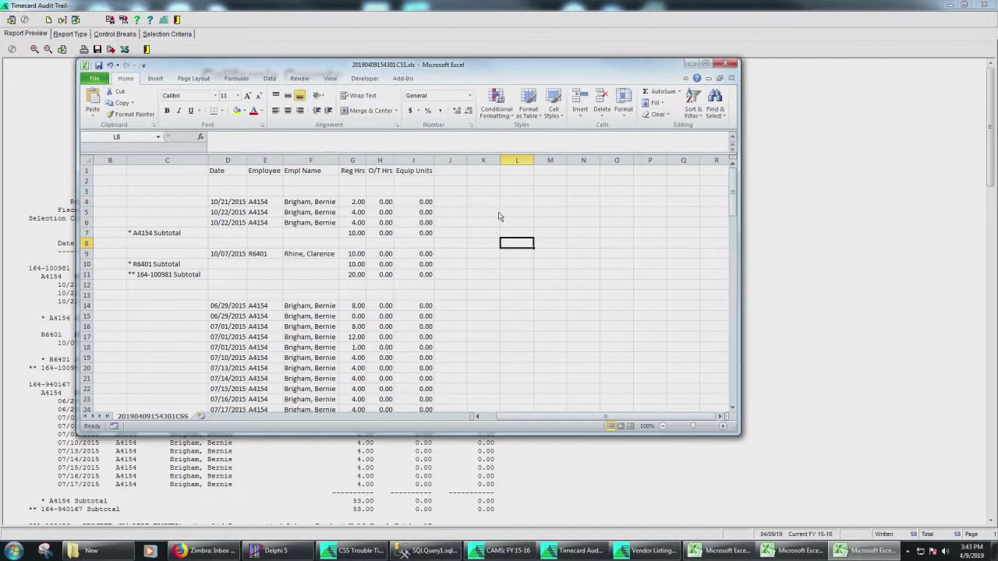
{"action": "left_click", "coordinate": [355, 236]}
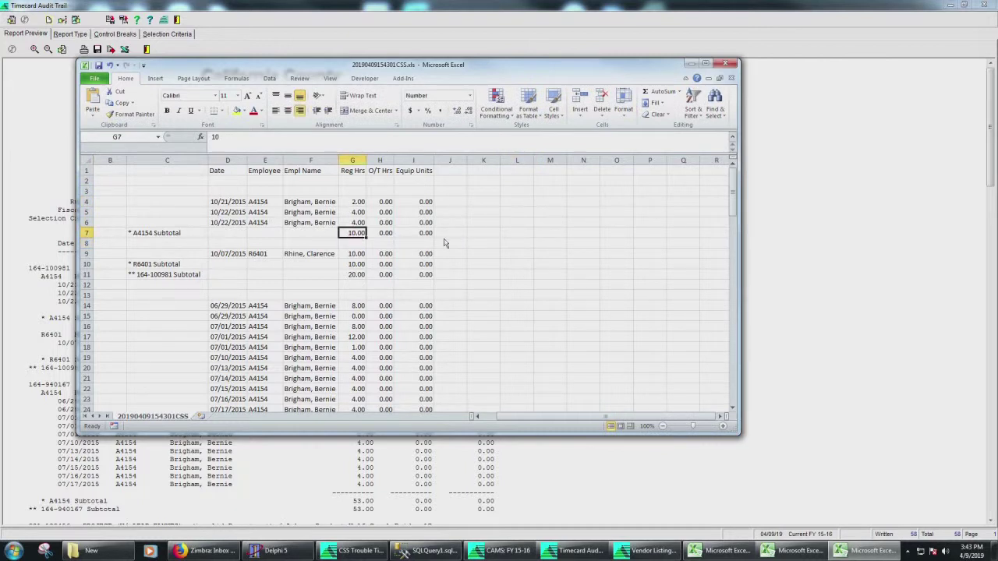
{"action": "left_click", "coordinate": [555, 416]}
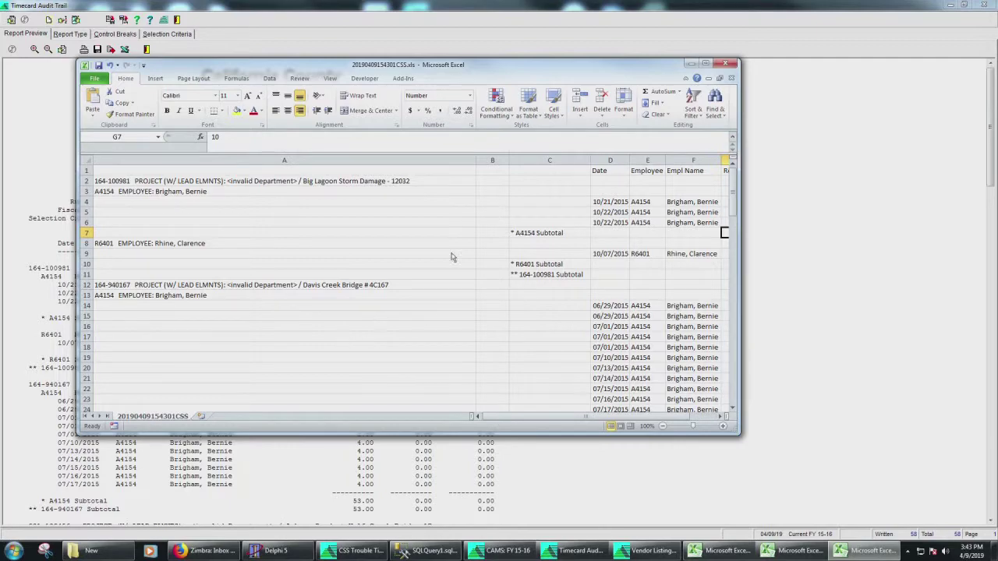